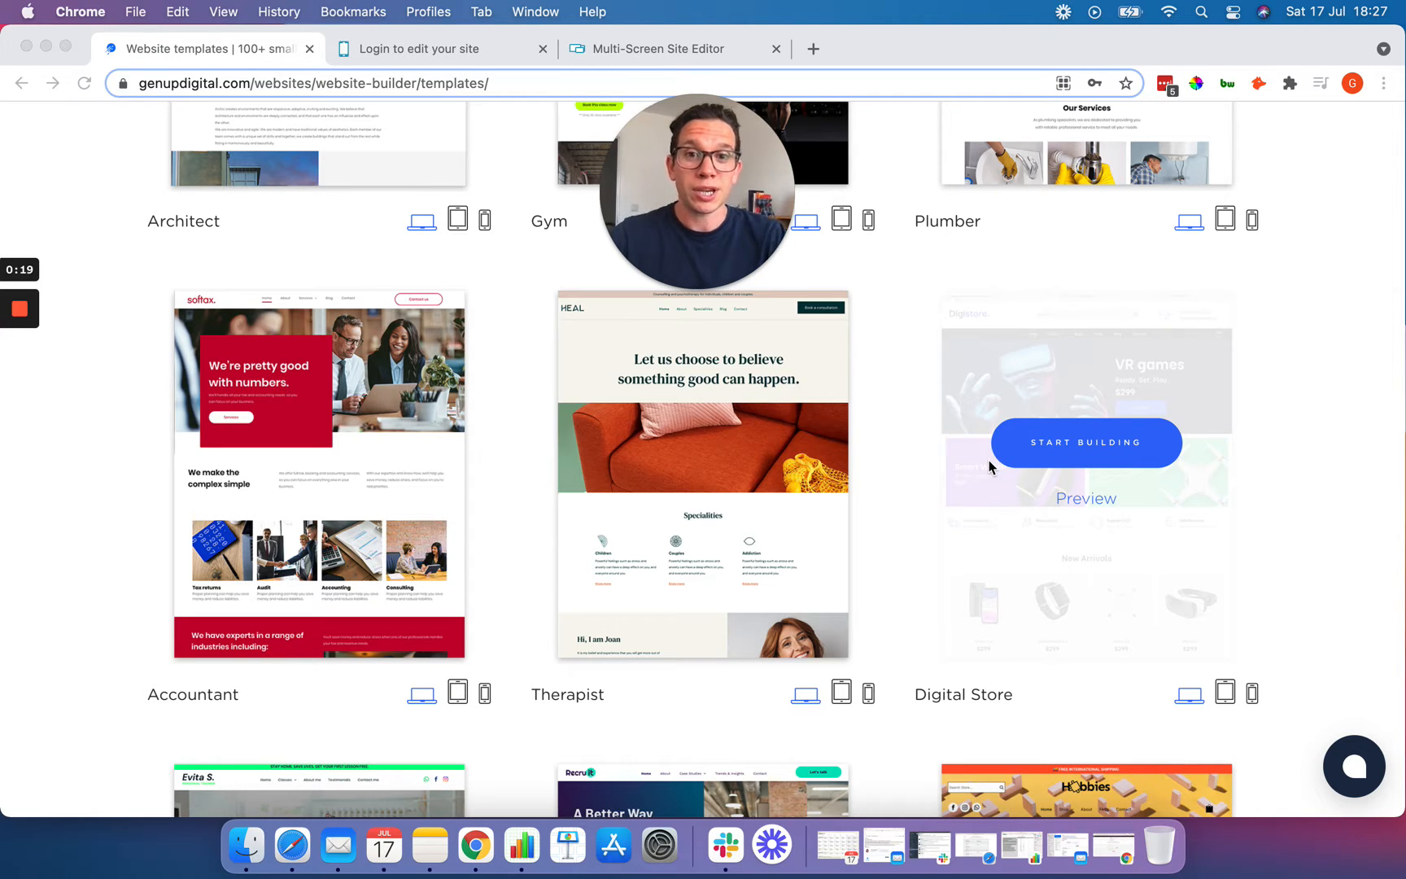
- Browse the website template gallery to examine the designs offered for different business types
scroll(505, 358, up, 15)
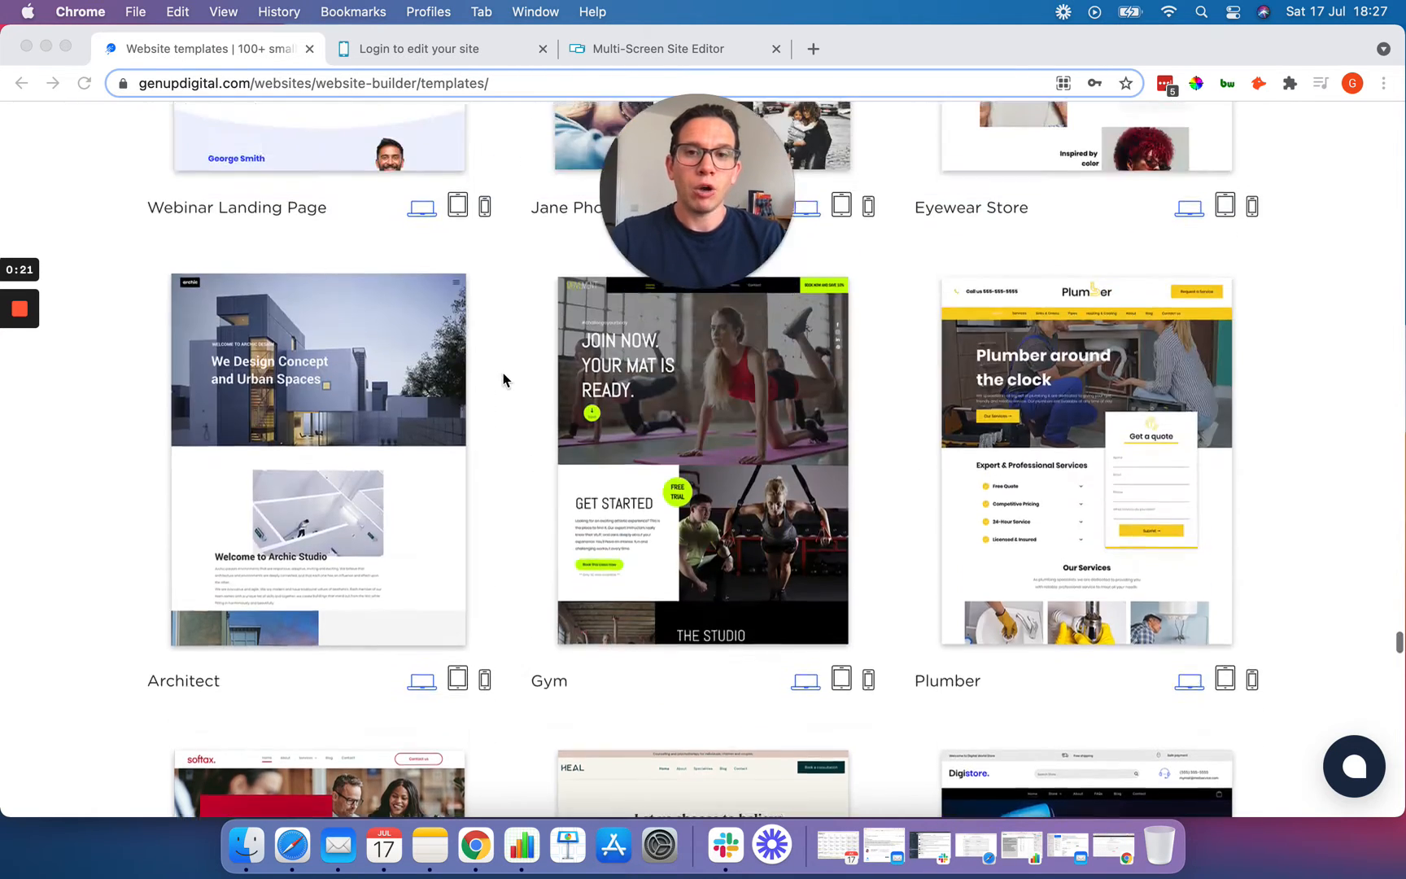
scroll(503, 376, down, 5)
scroll(503, 378, down, 12)
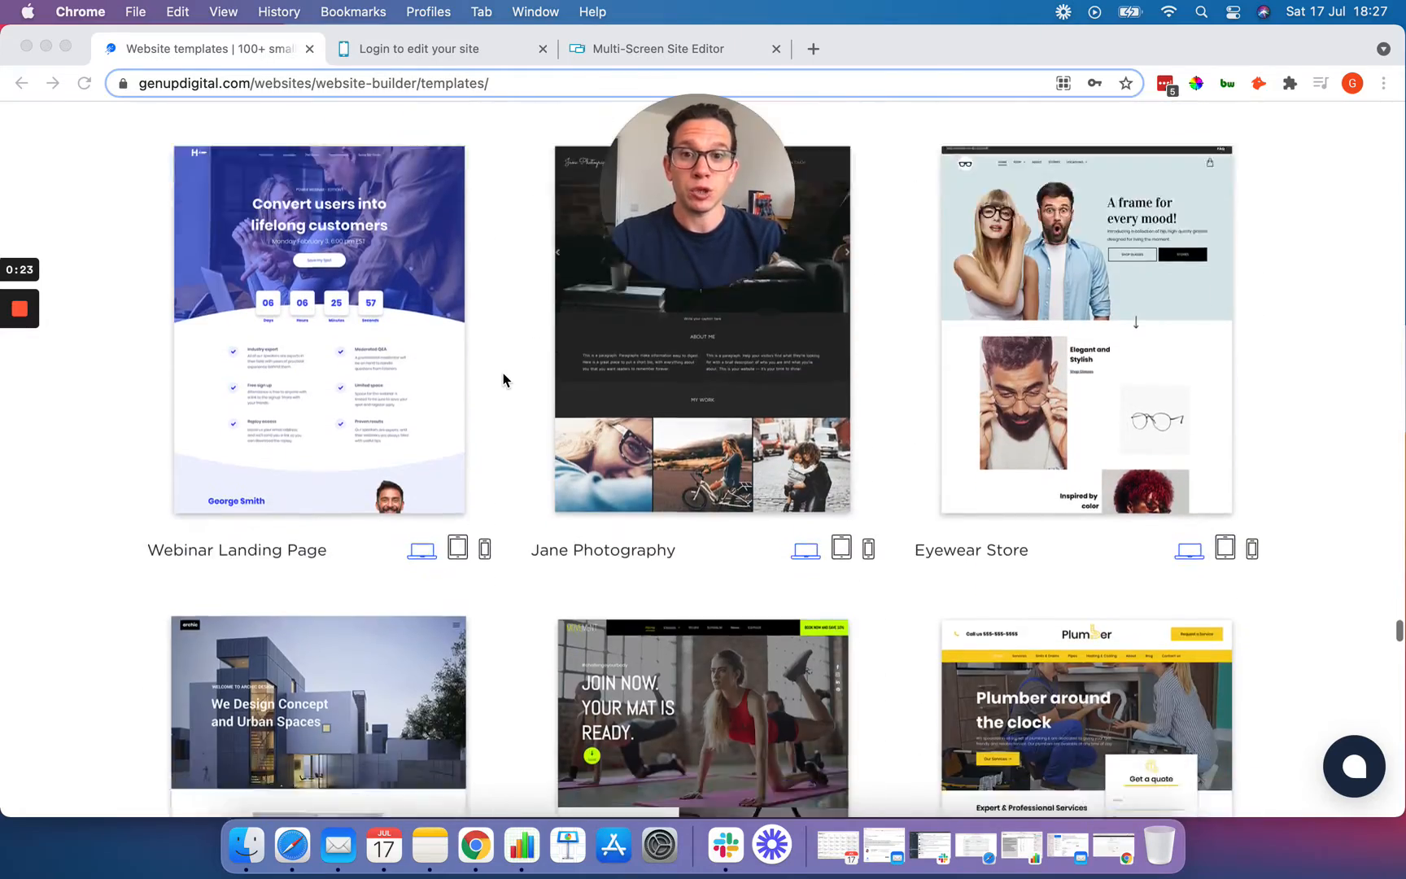
scroll(576, 163, down, 12)
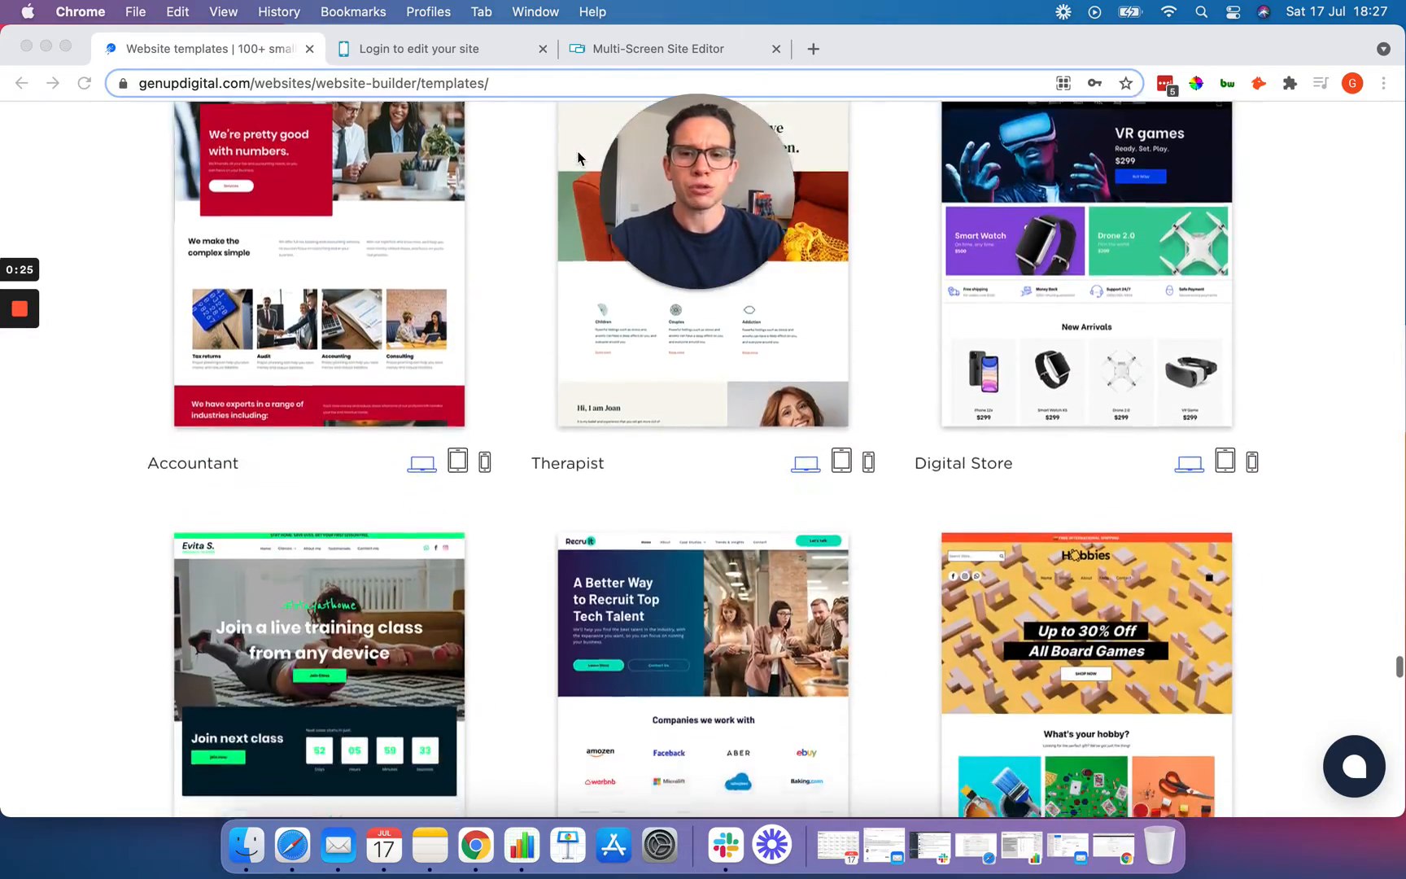
scroll(495, 367, down, 9)
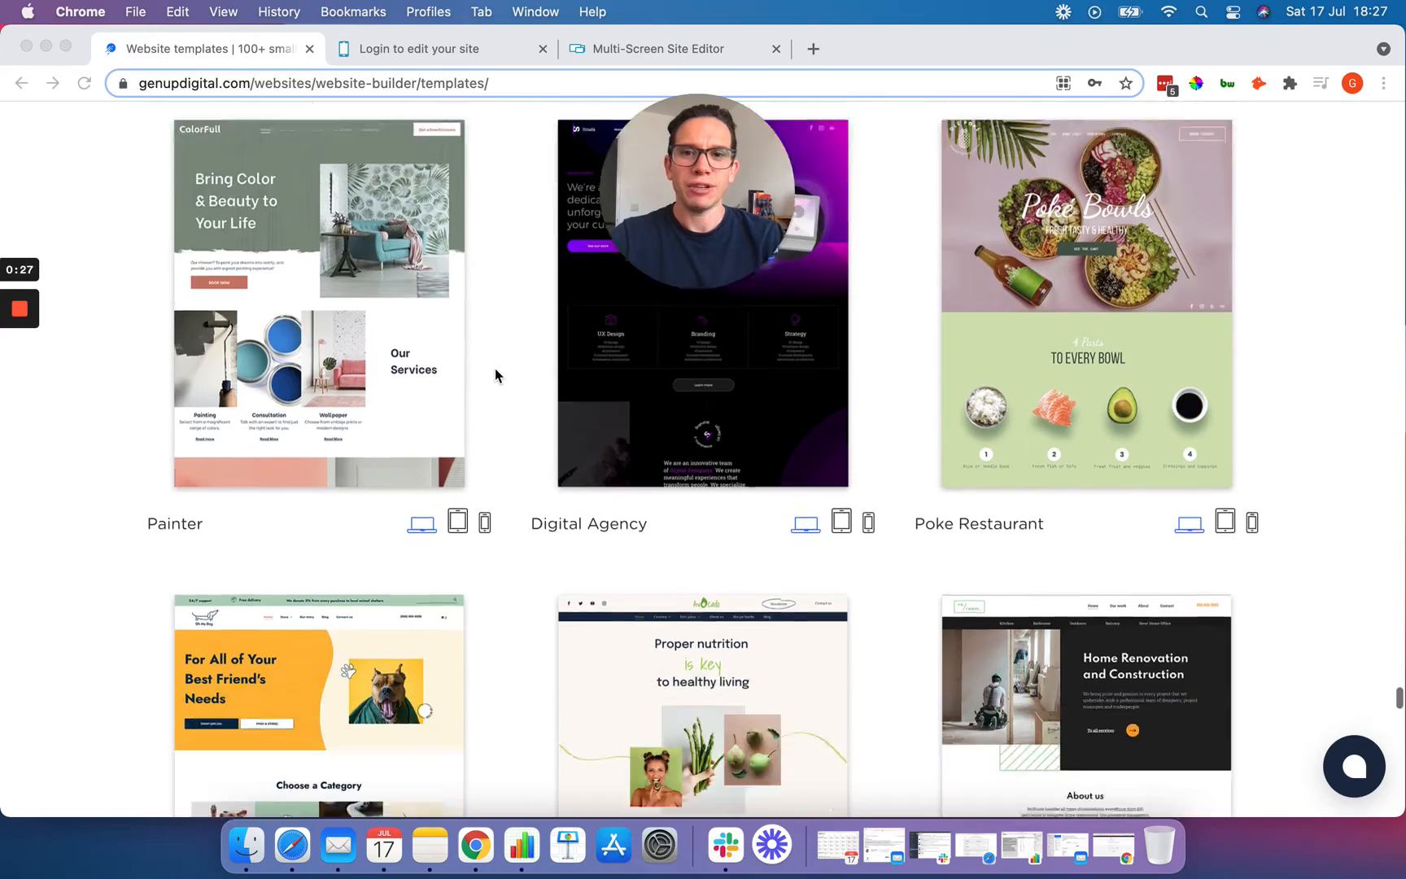
scroll(495, 370, up, 5)
scroll(495, 370, up, 20)
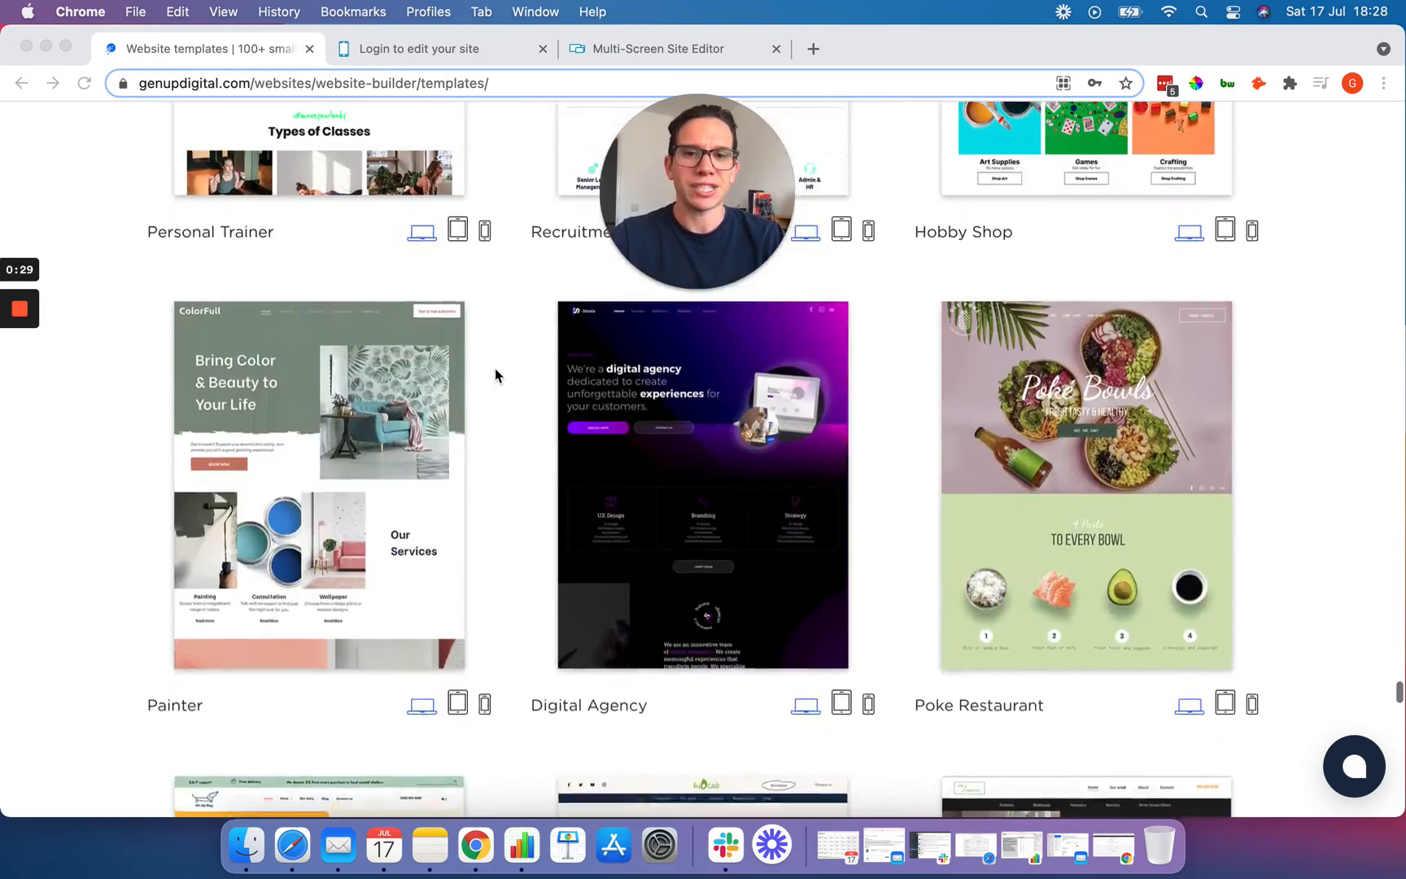
scroll(496, 376, up, 10)
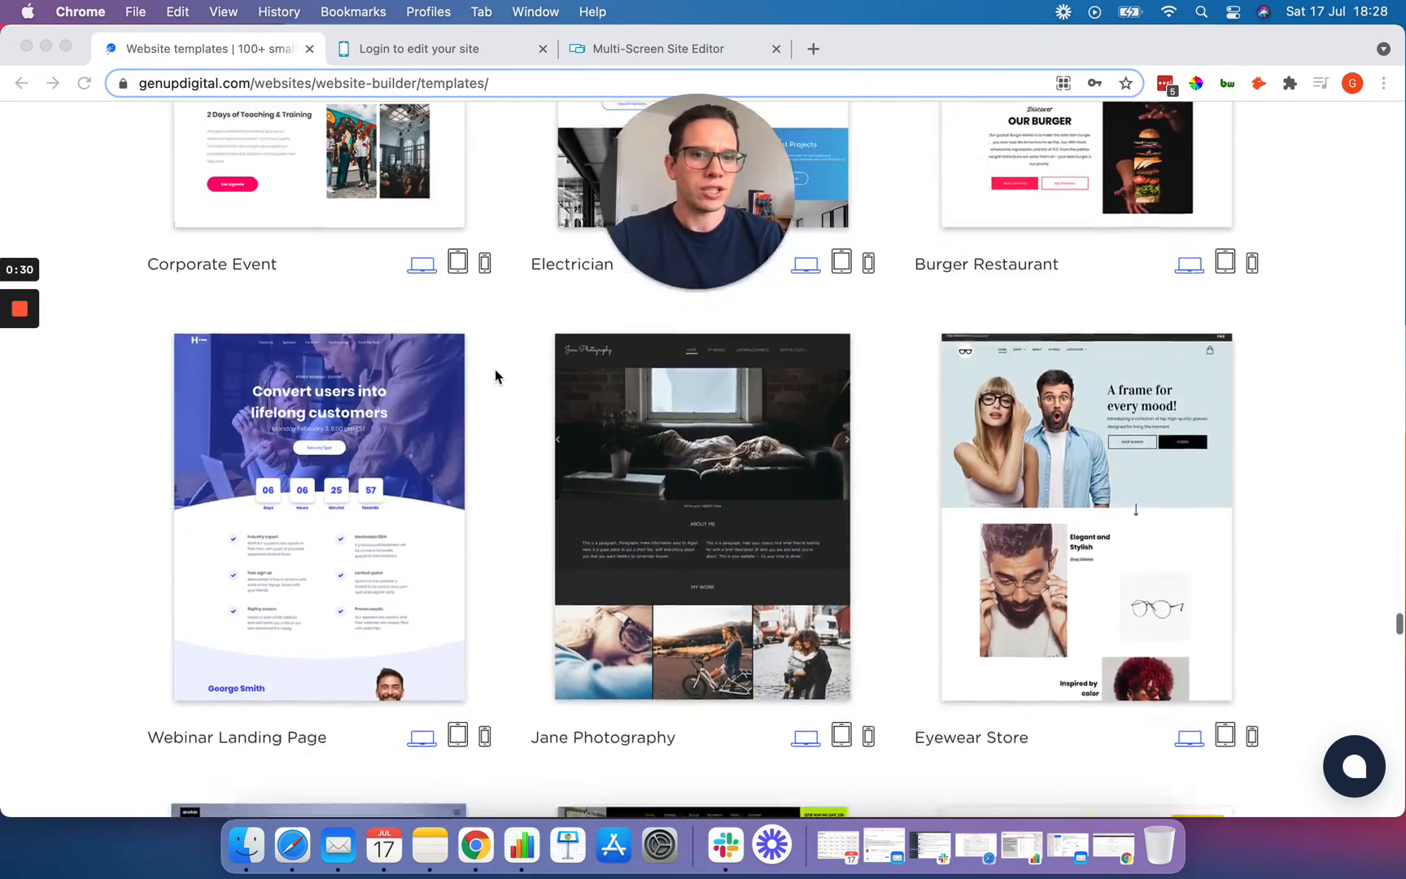
scroll(495, 375, down, 11)
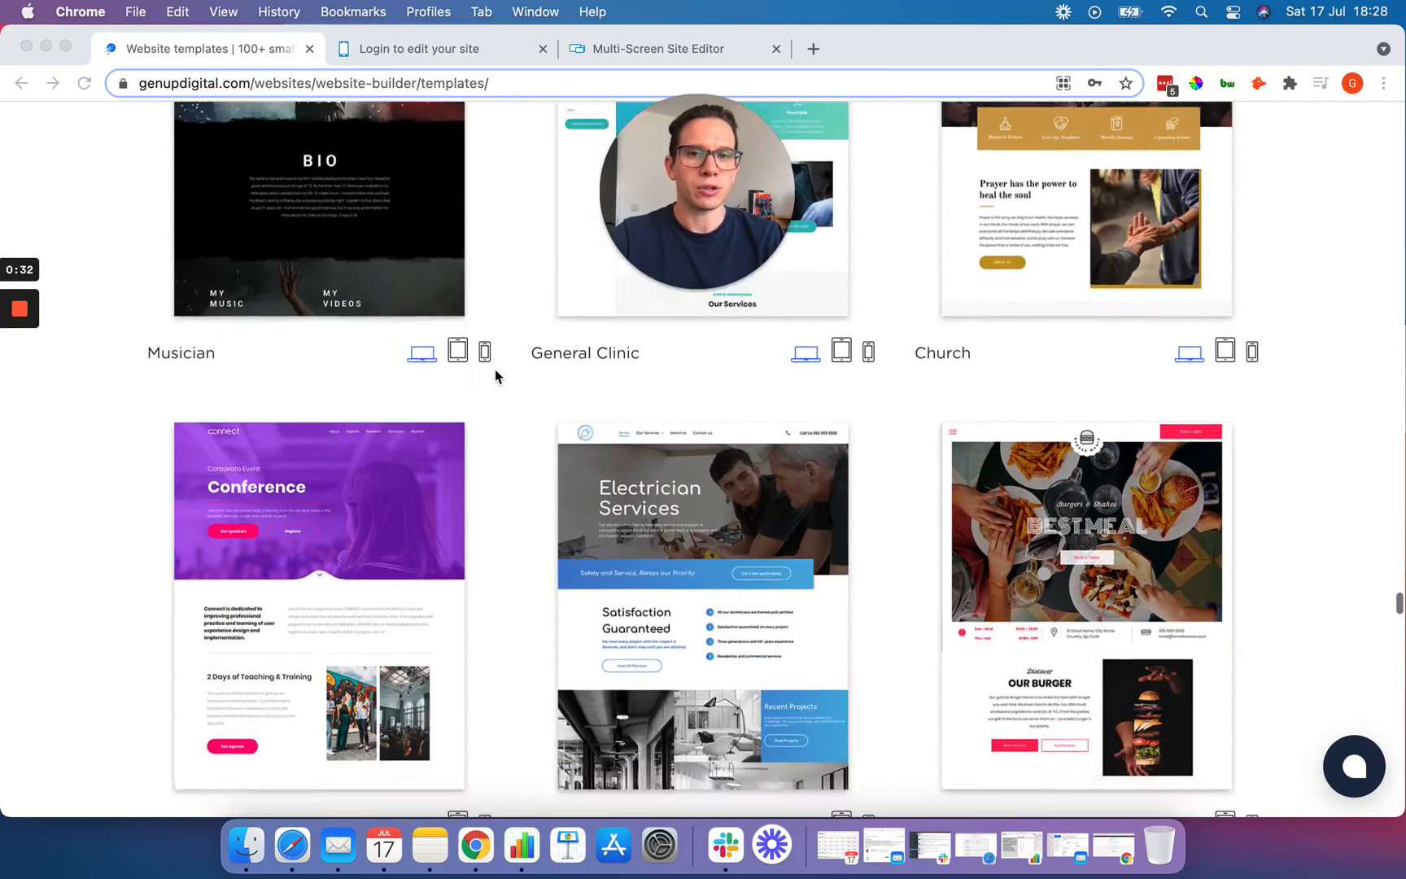
scroll(498, 473, down, 9)
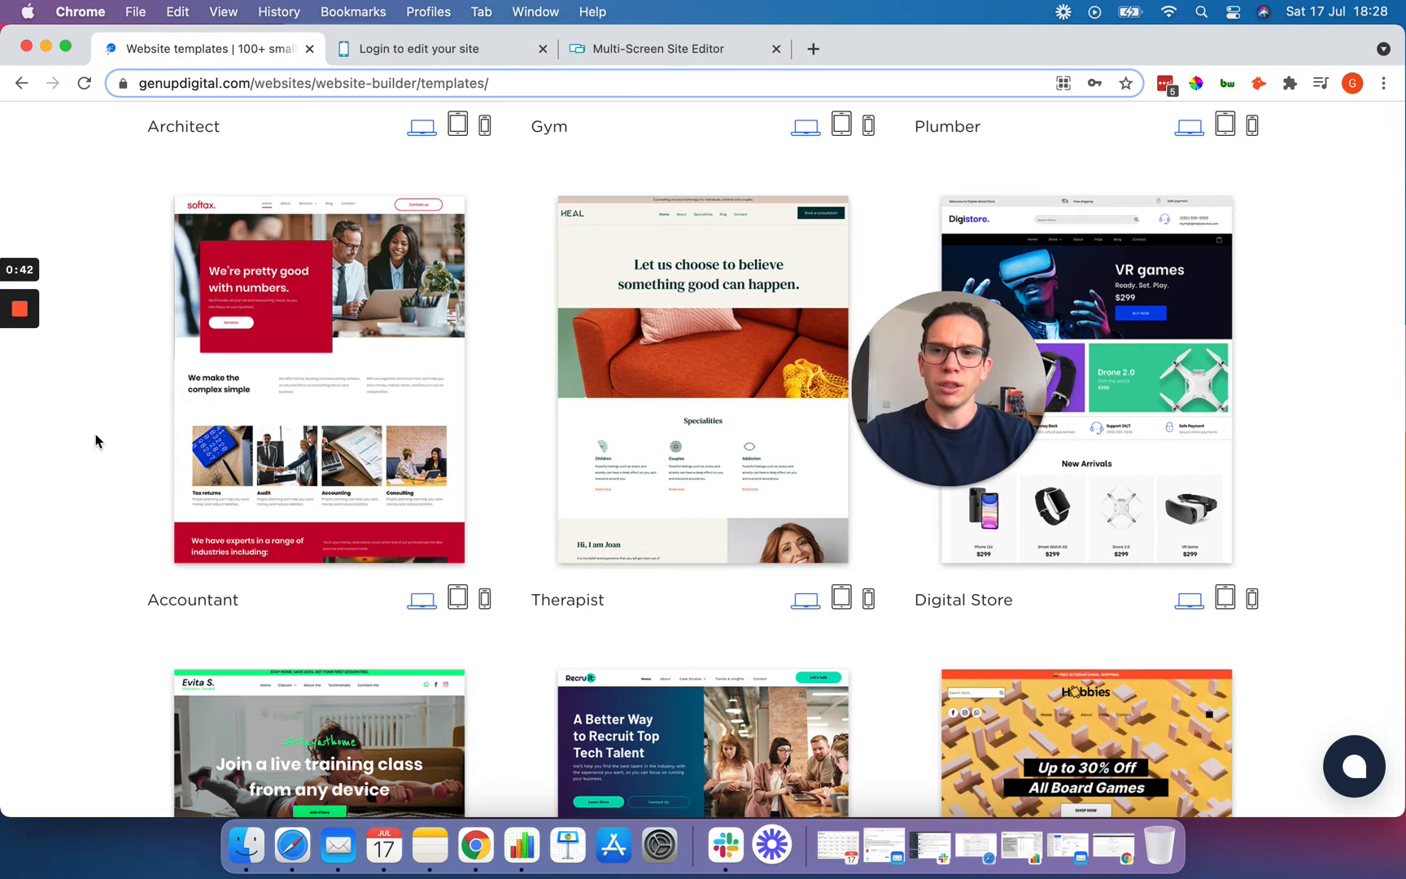
- Preview the Accountant template and examine its home page in the desktop and tablet views
mouse_move(317, 407)
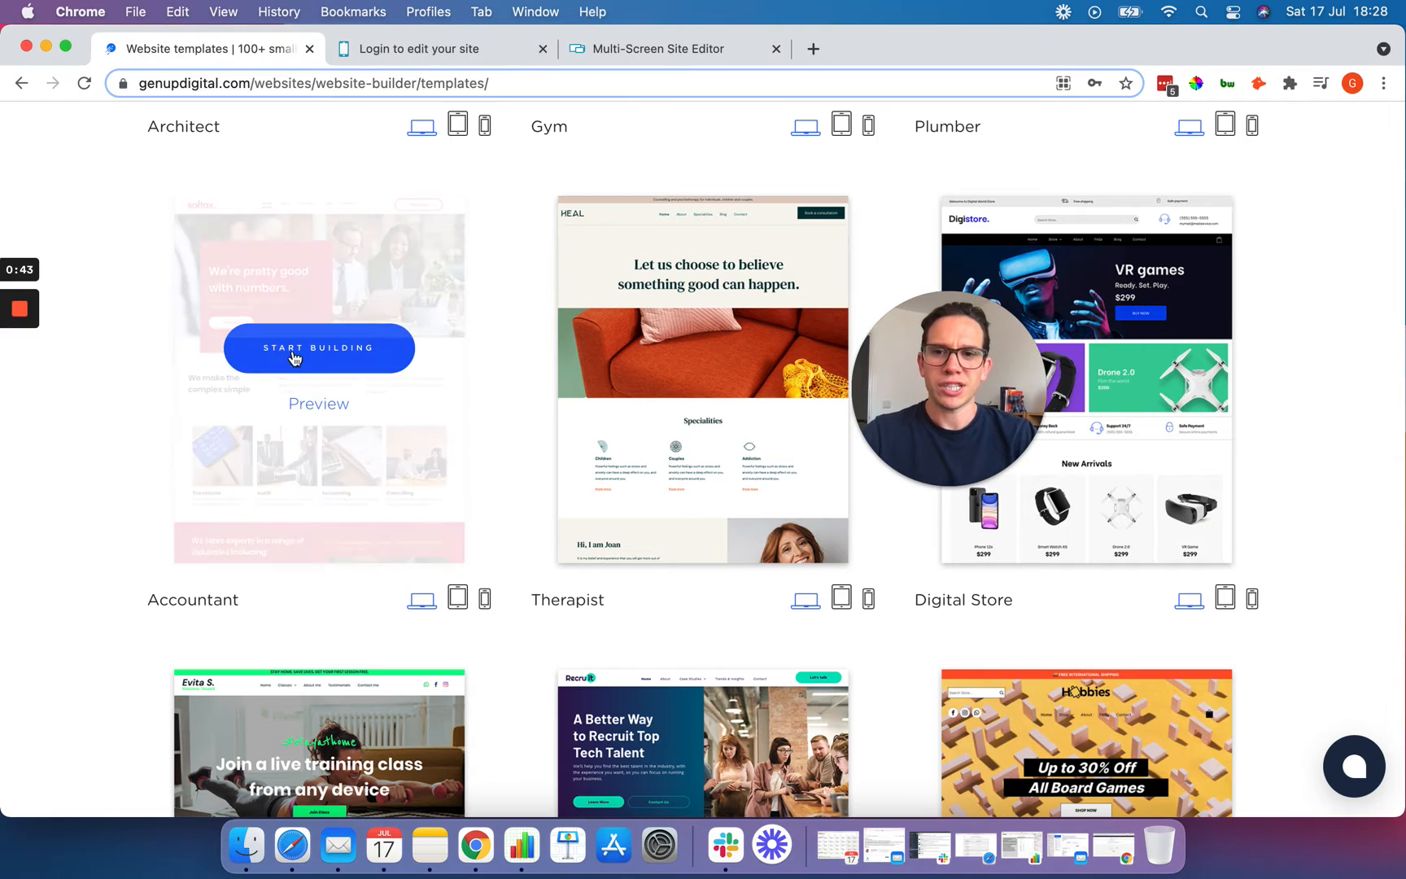
click(310, 407)
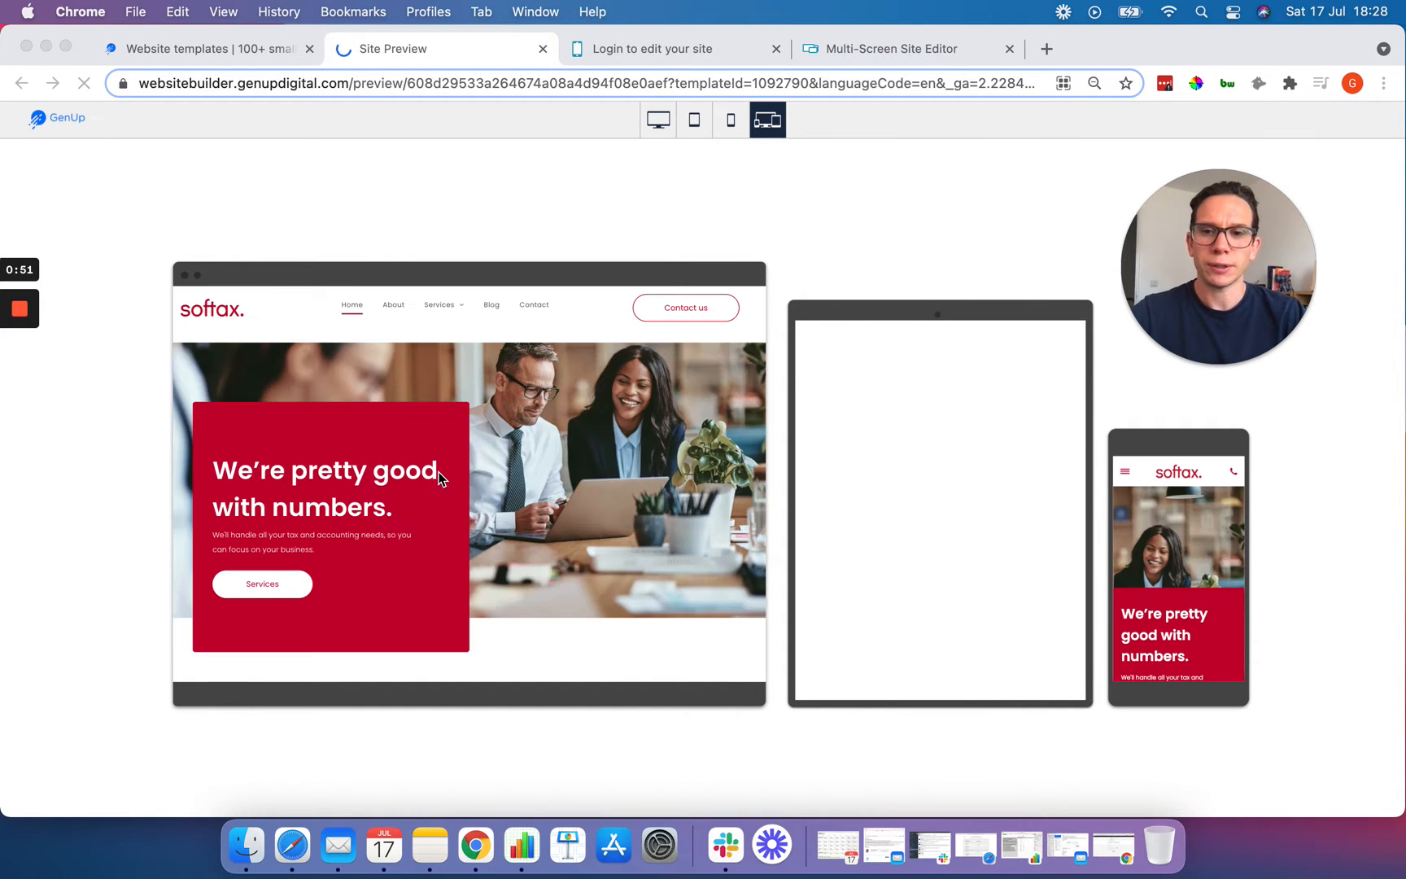
scroll(524, 502, down, 5)
scroll(524, 506, down, 2)
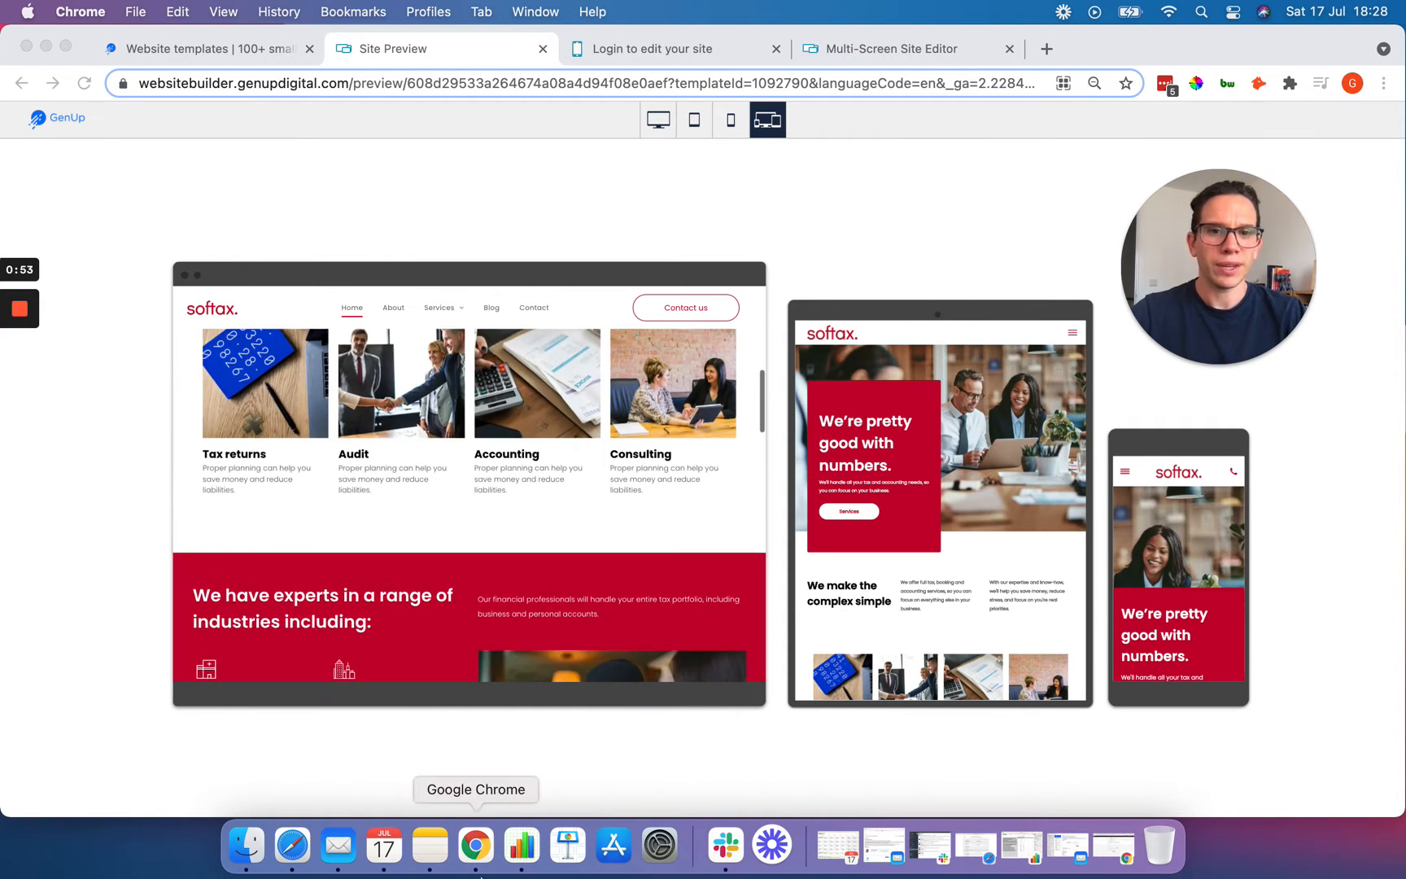
scroll(878, 474, down, 5)
scroll(877, 473, up, 5)
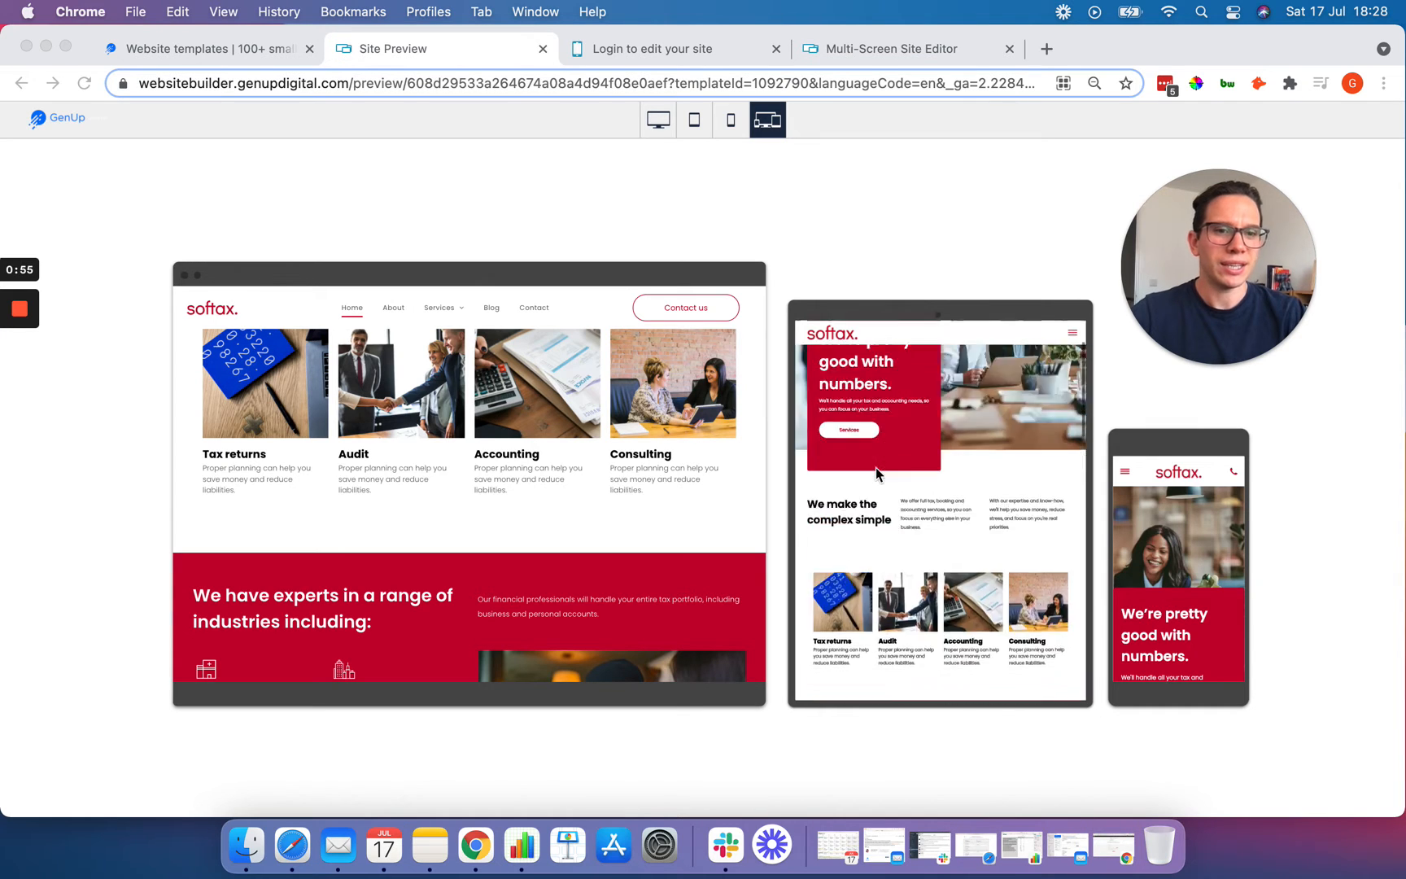
scroll(1166, 575, down, 2)
scroll(1166, 575, up, 2)
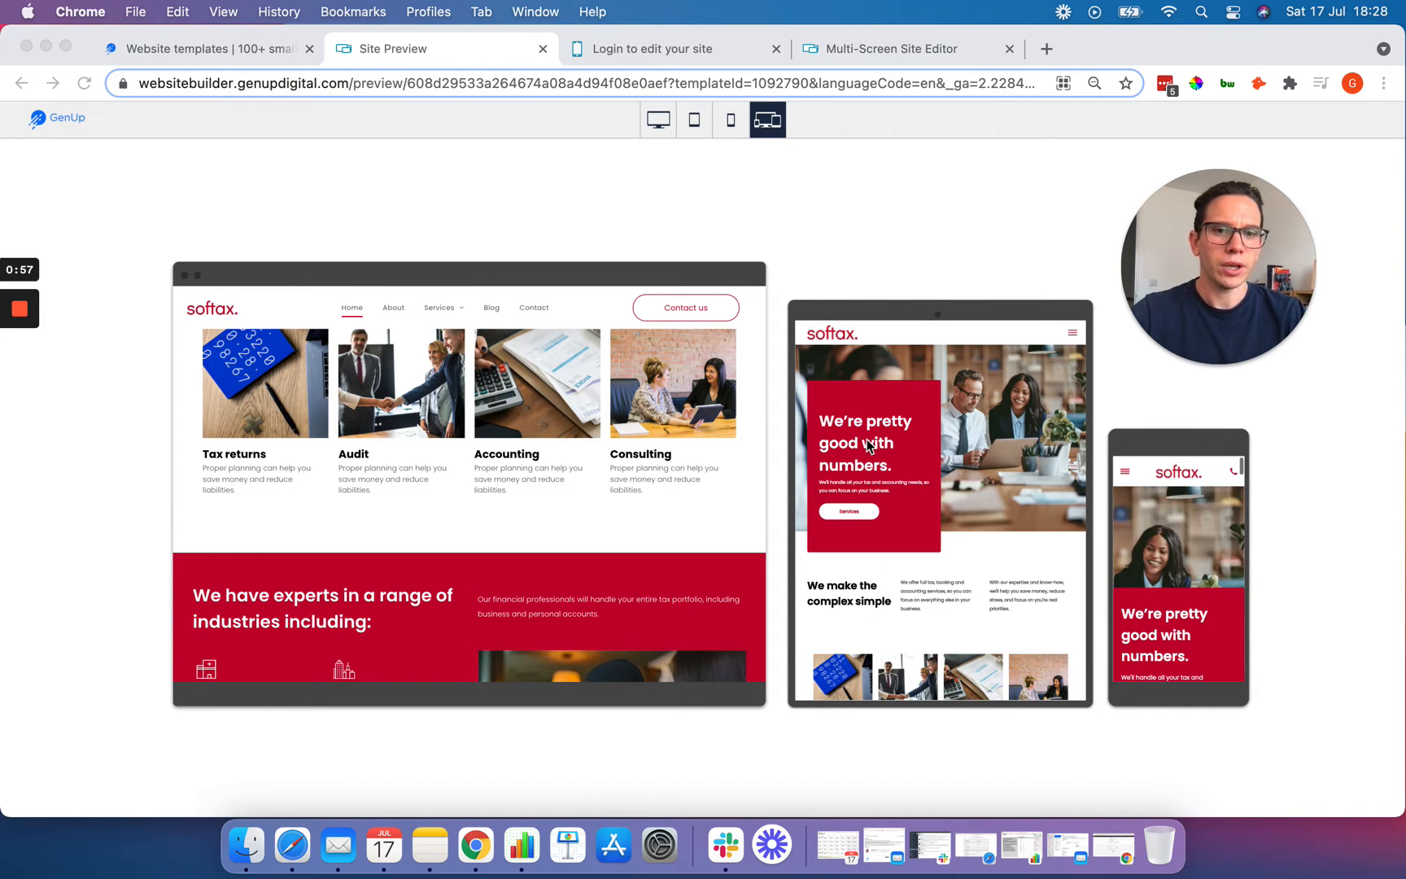
scroll(479, 397, up, 7)
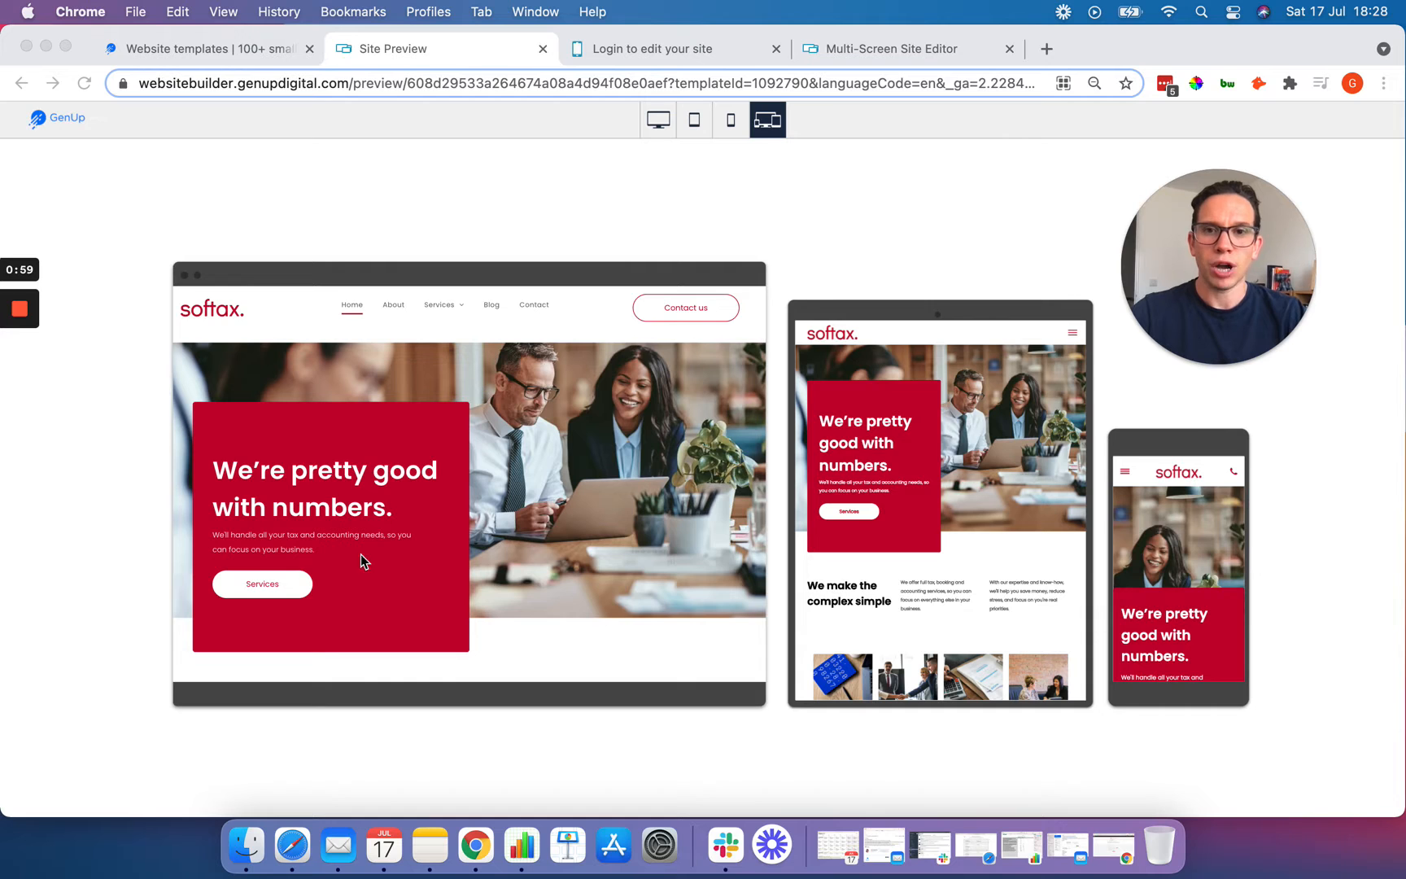
- Close the template preview, check the sign-up plans for building with the Accountant template, and view the site login page
click(543, 51)
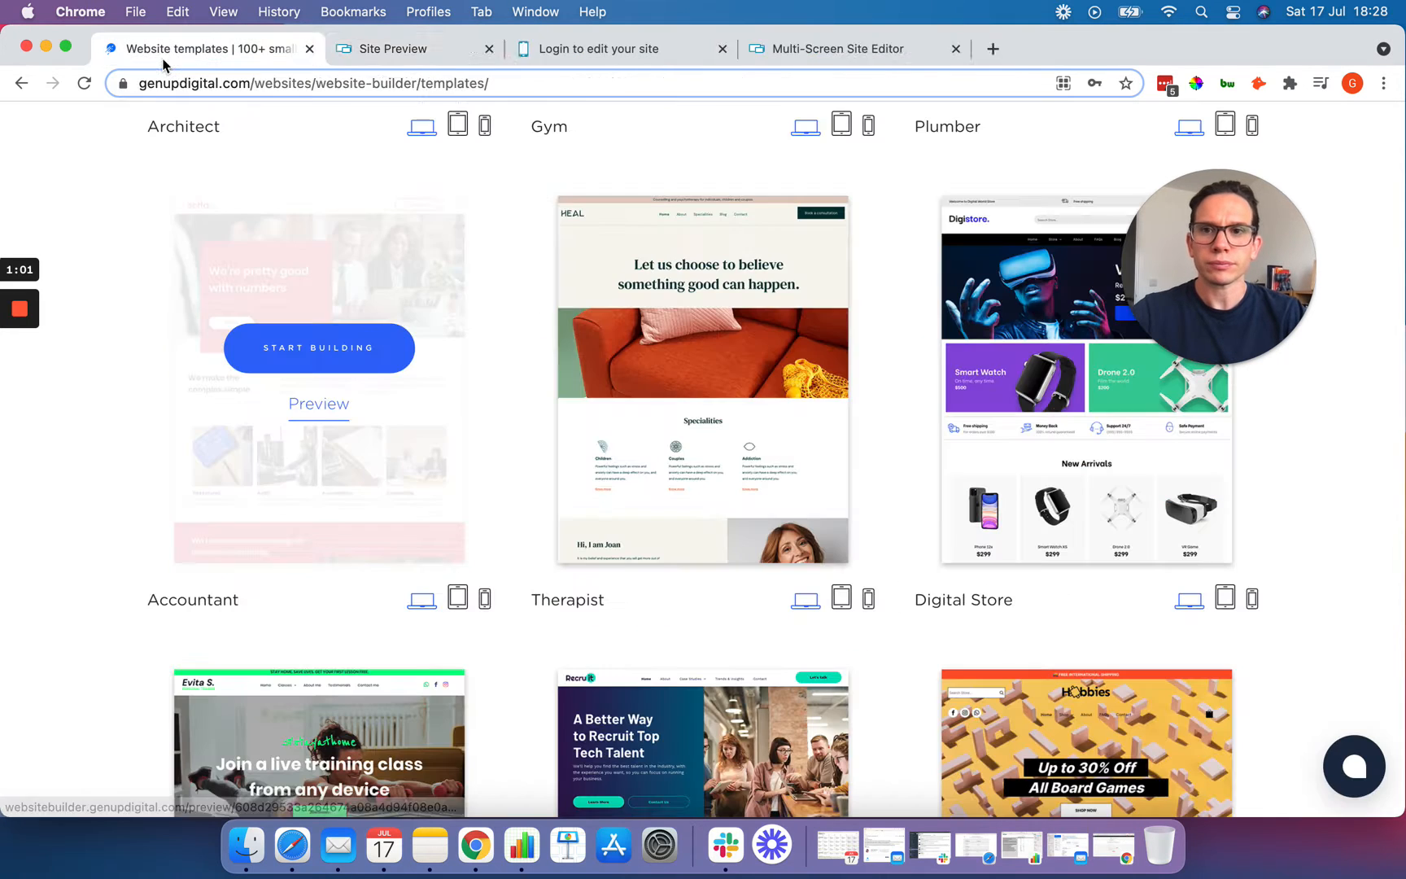
click(319, 347)
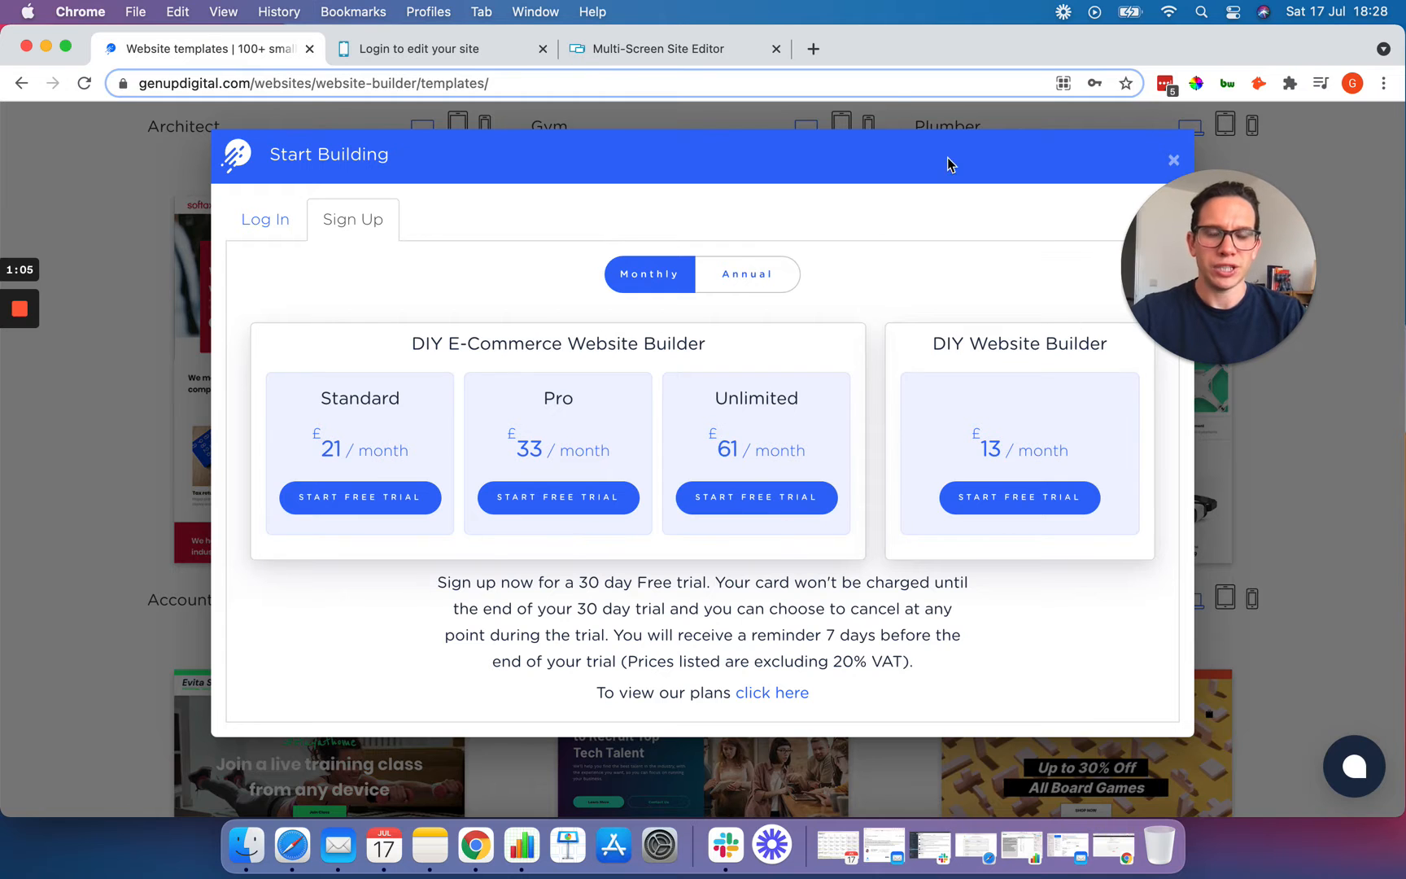
click(1175, 161)
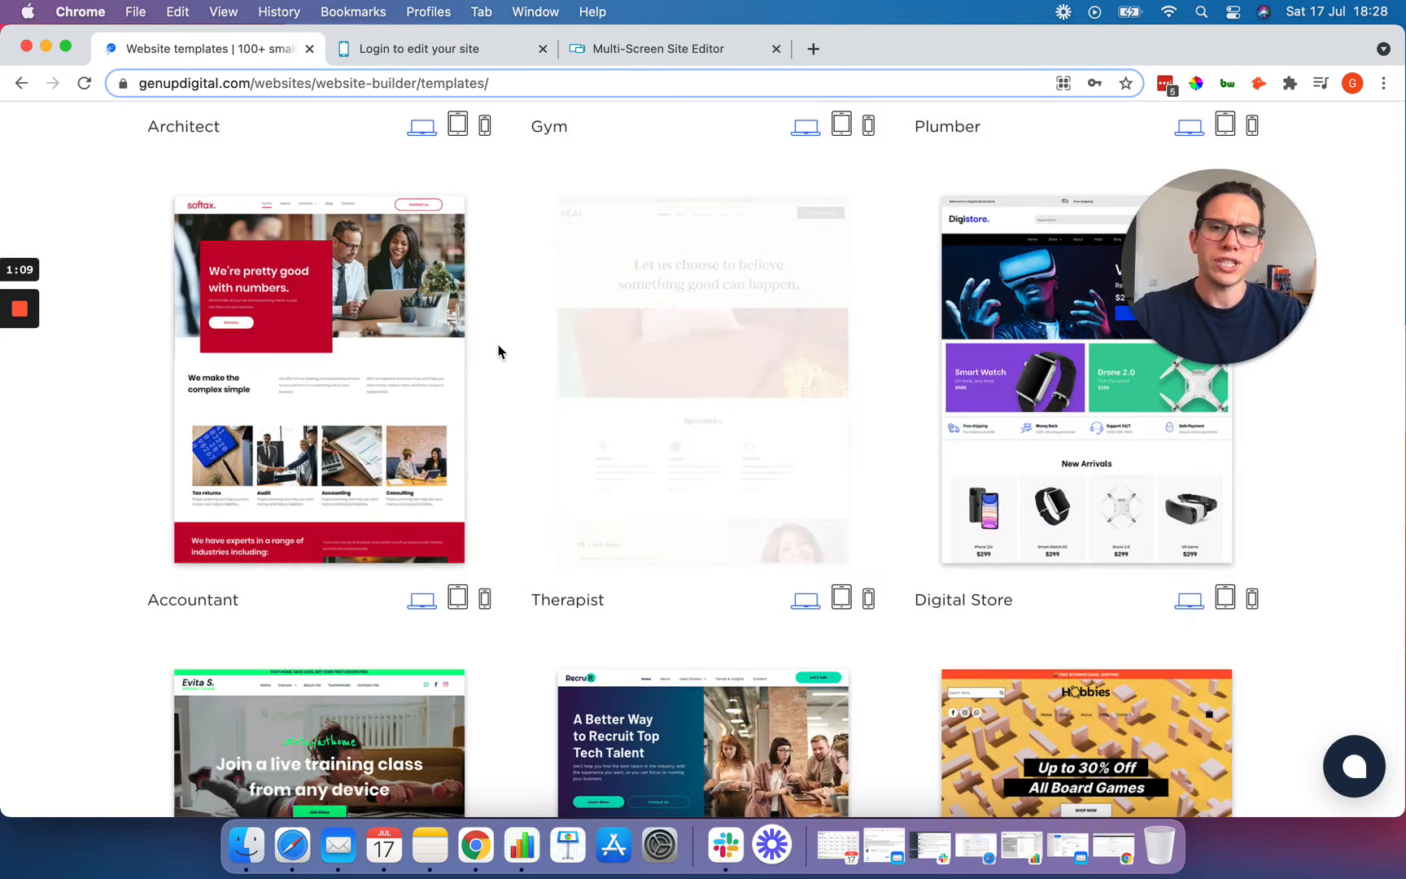
click(429, 53)
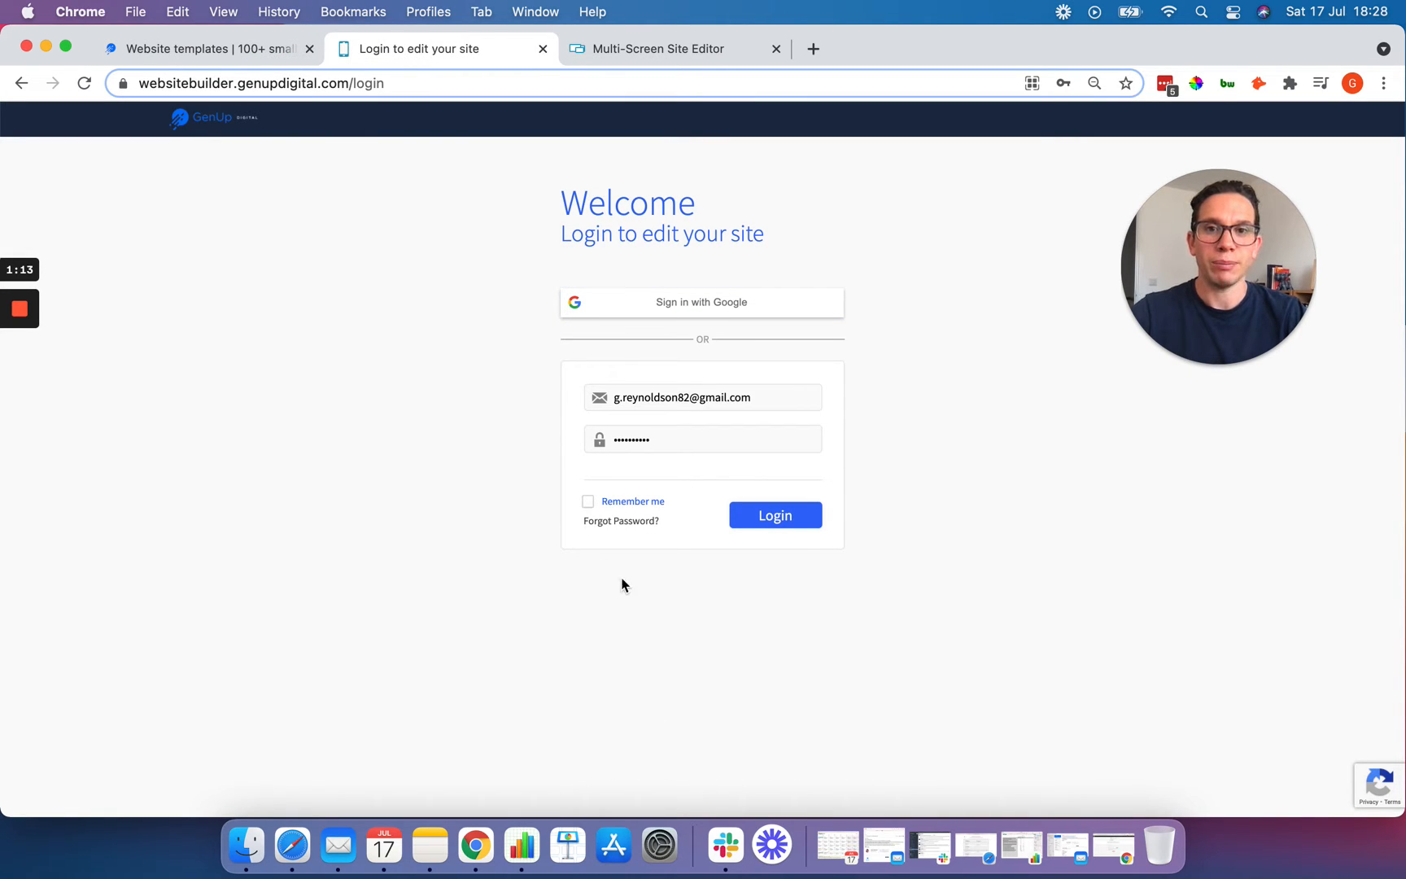
- Switch to the site editor and review the Home page from its header navigation down to the Softax Customers section
click(632, 62)
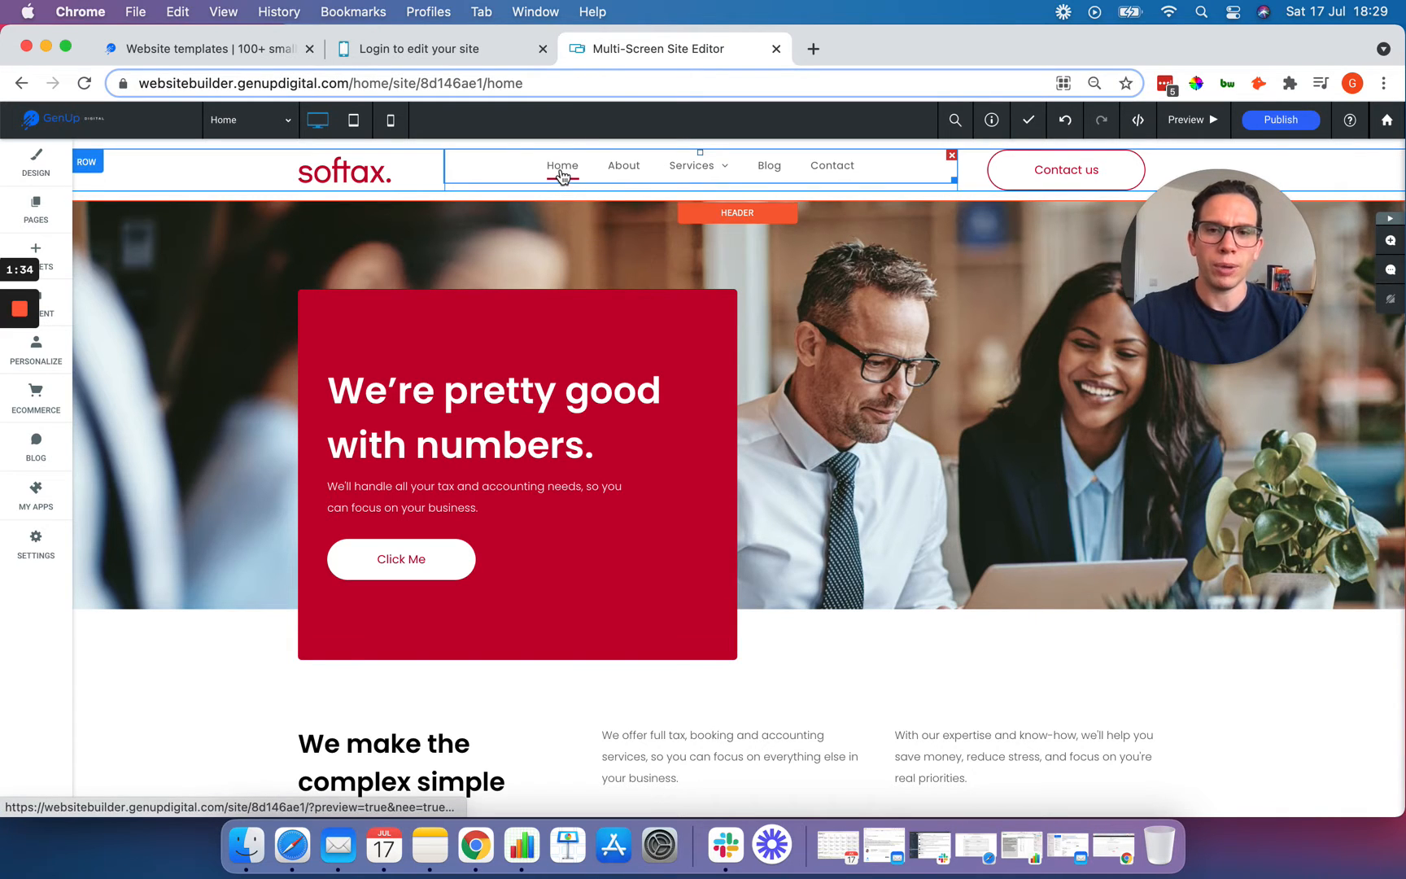
mouse_move(680, 171)
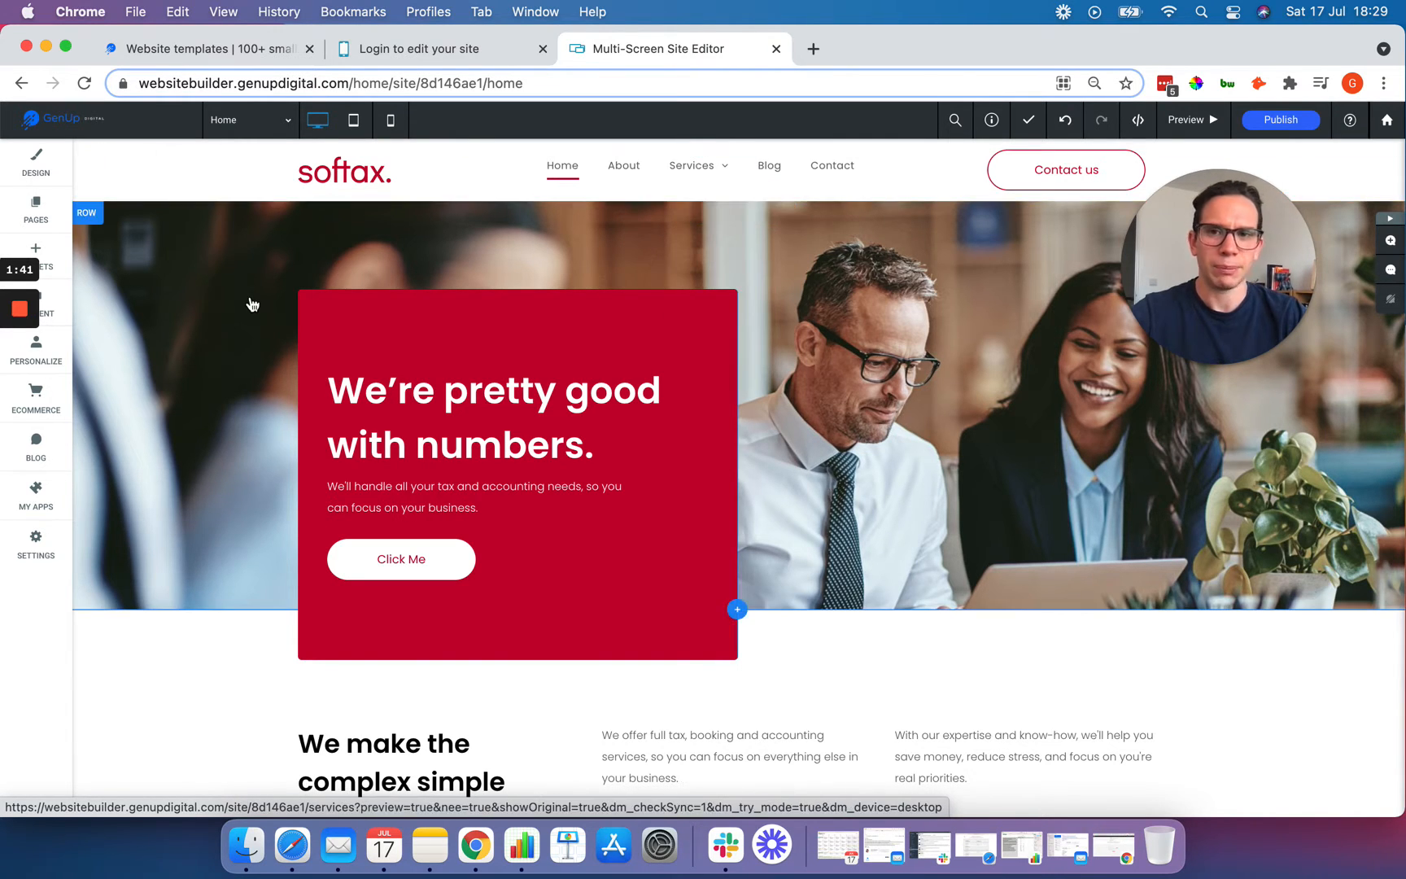
scroll(249, 303, down, 11)
scroll(252, 304, down, 12)
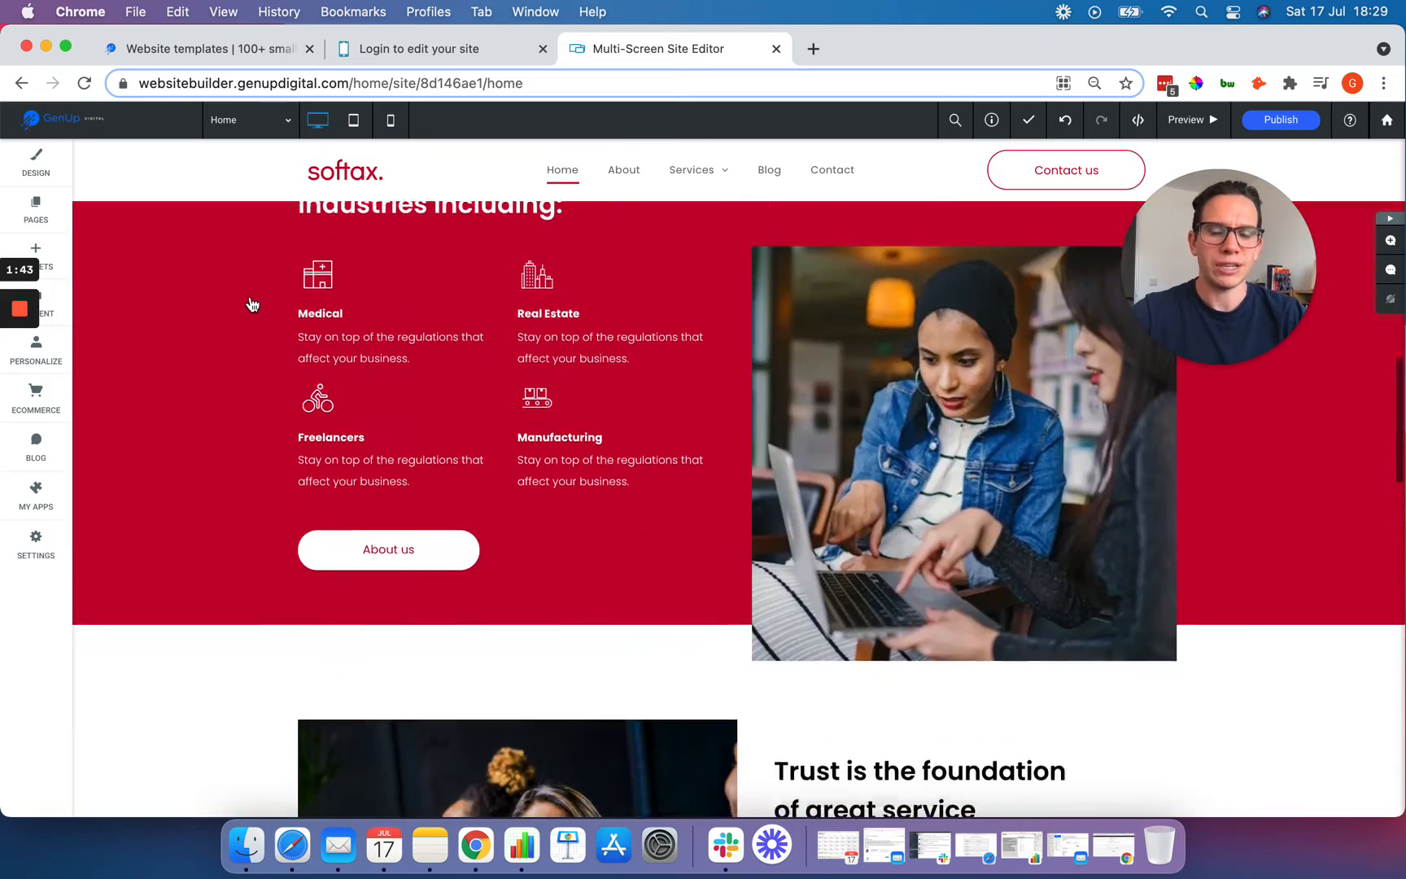
scroll(253, 304, down, 9)
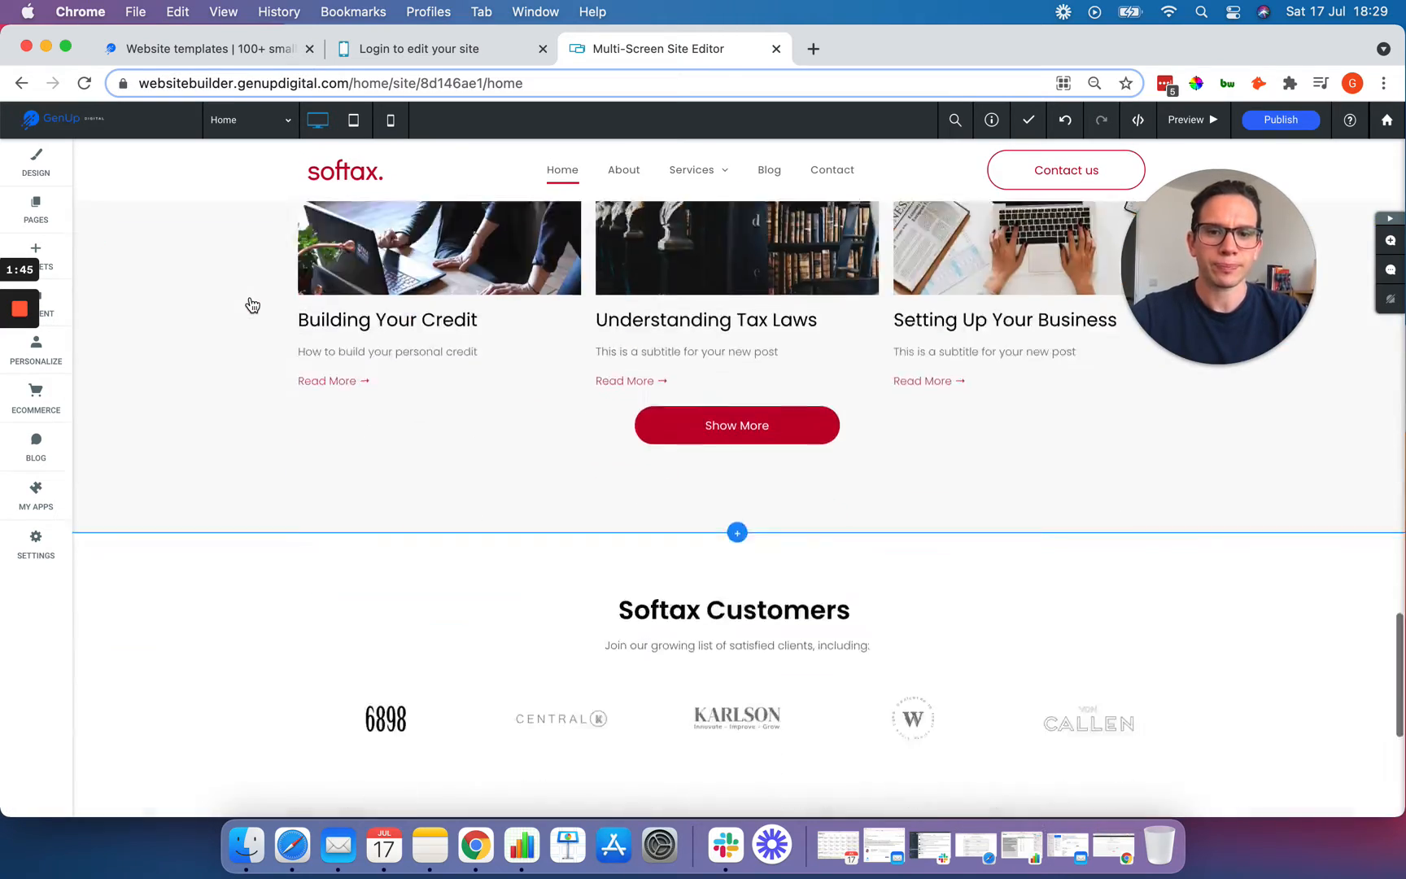
scroll(253, 303, up, 13)
scroll(253, 309, up, 12)
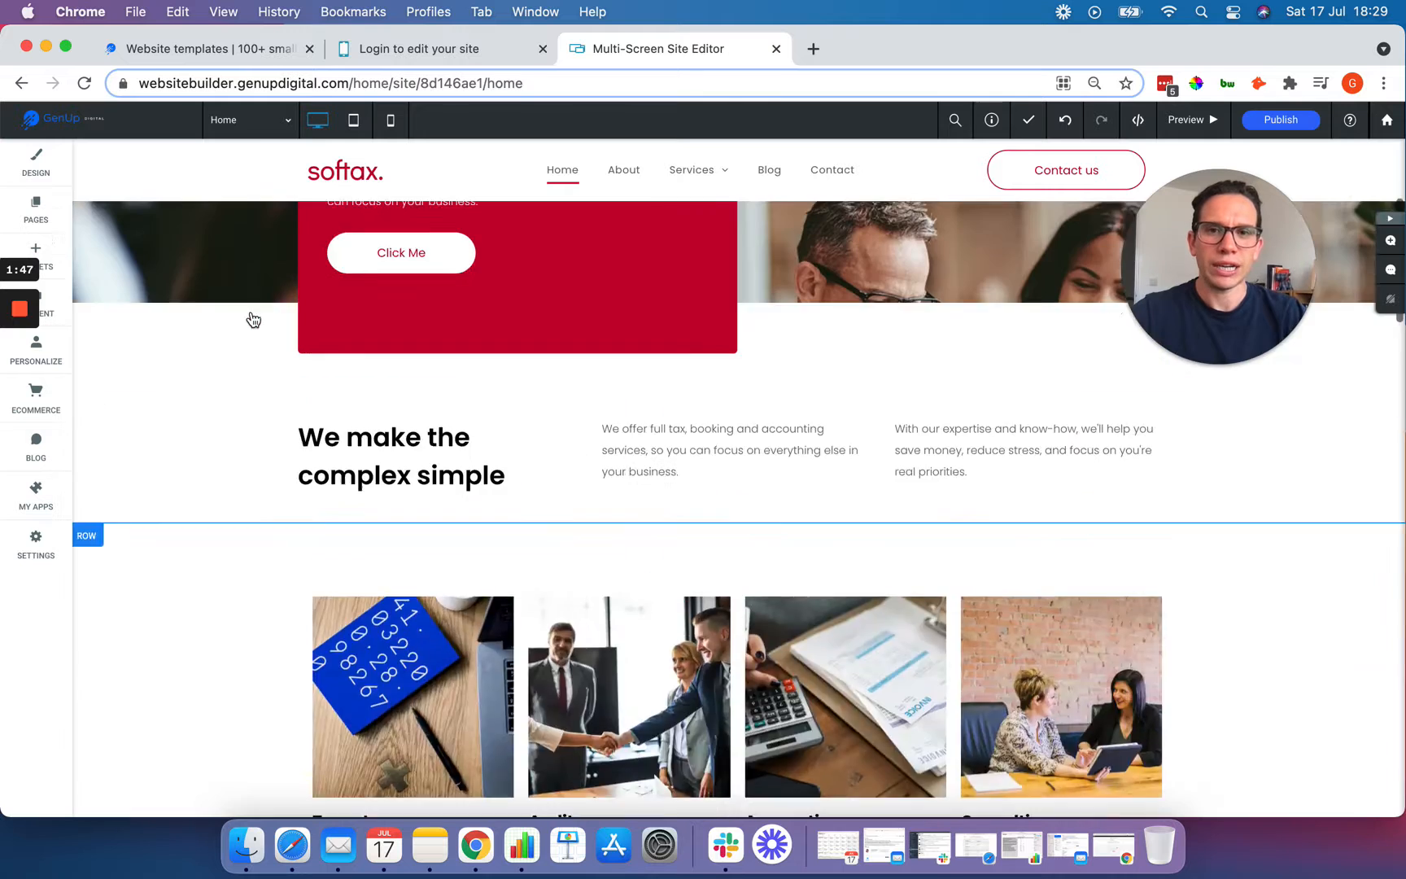
- Open the About page in the editor, review its sections, and return to the Home page
click(621, 167)
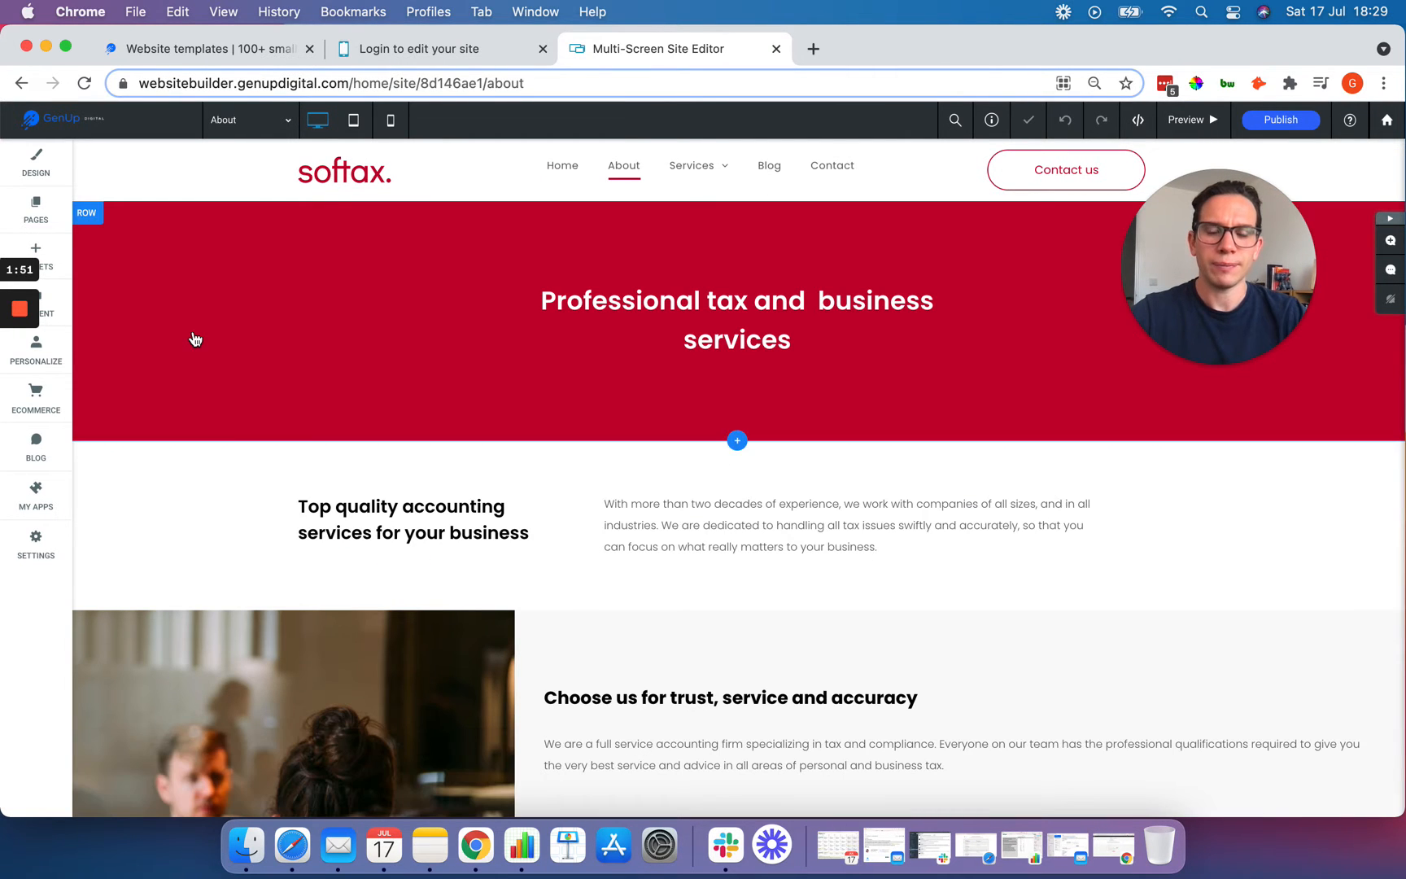
scroll(196, 339, down, 15)
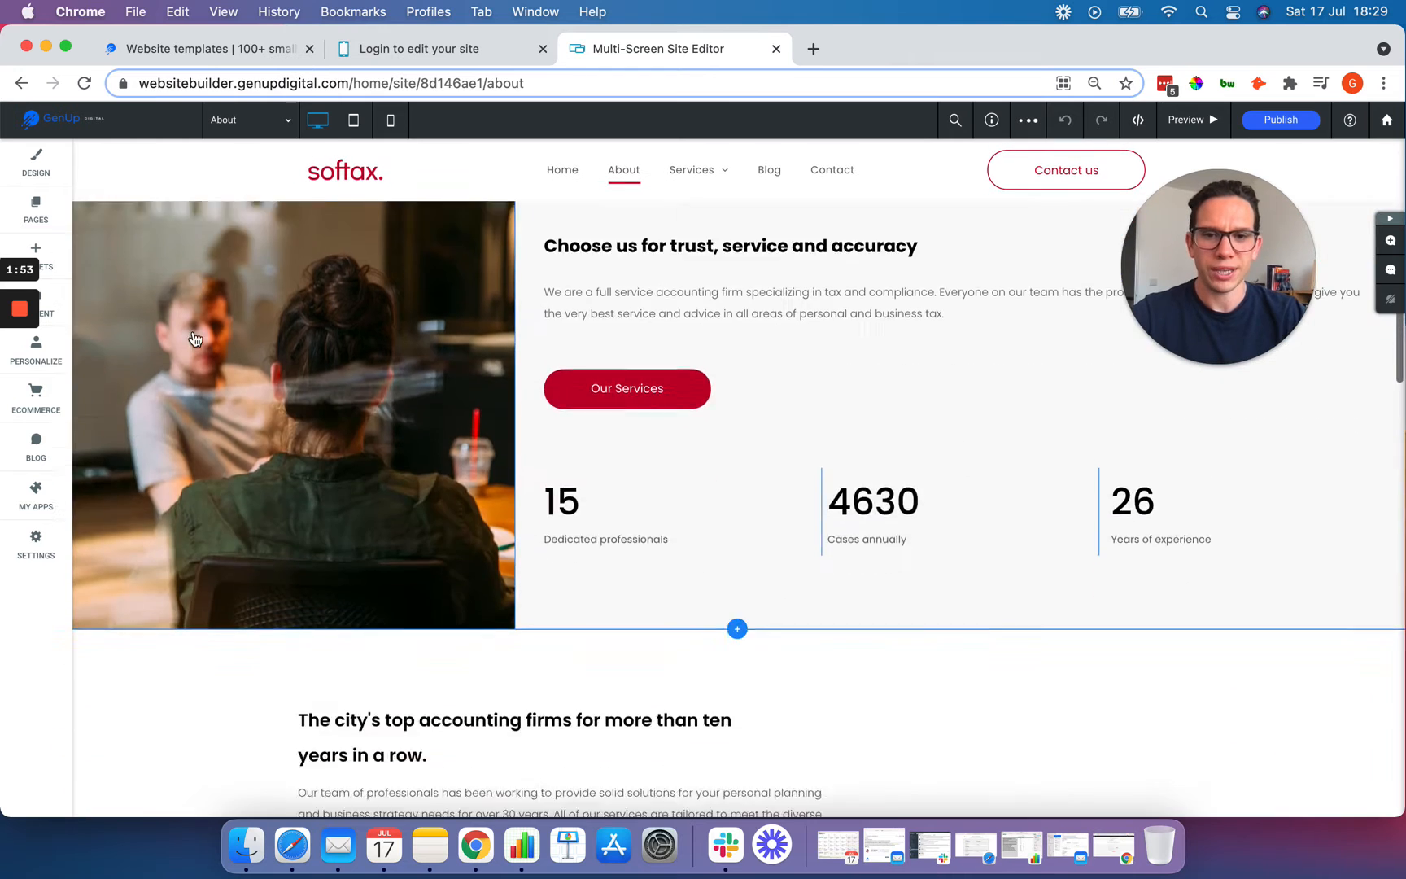
scroll(195, 547, down, 10)
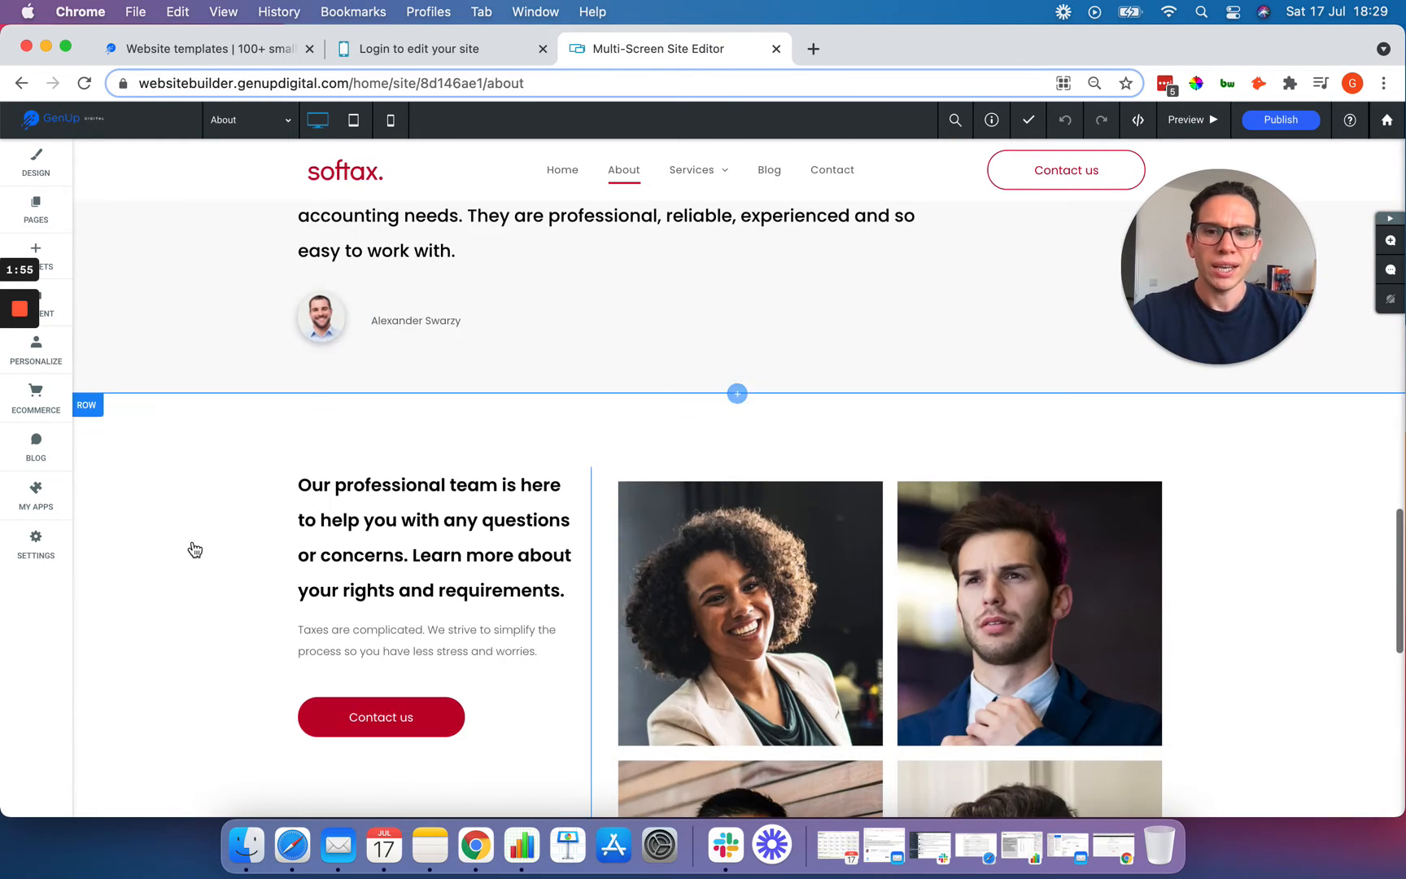
scroll(195, 547, up, 20)
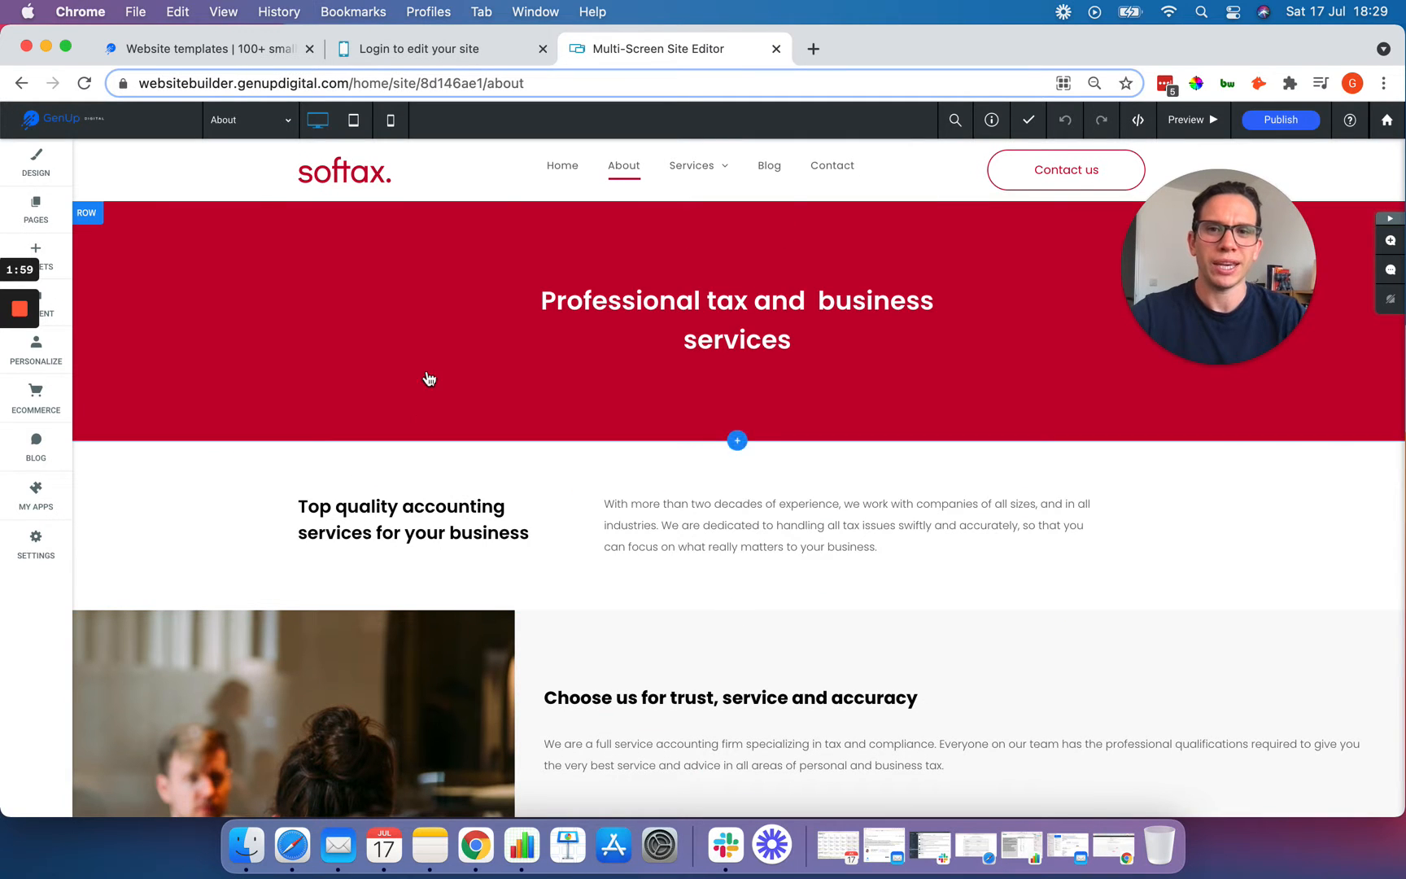
click(562, 167)
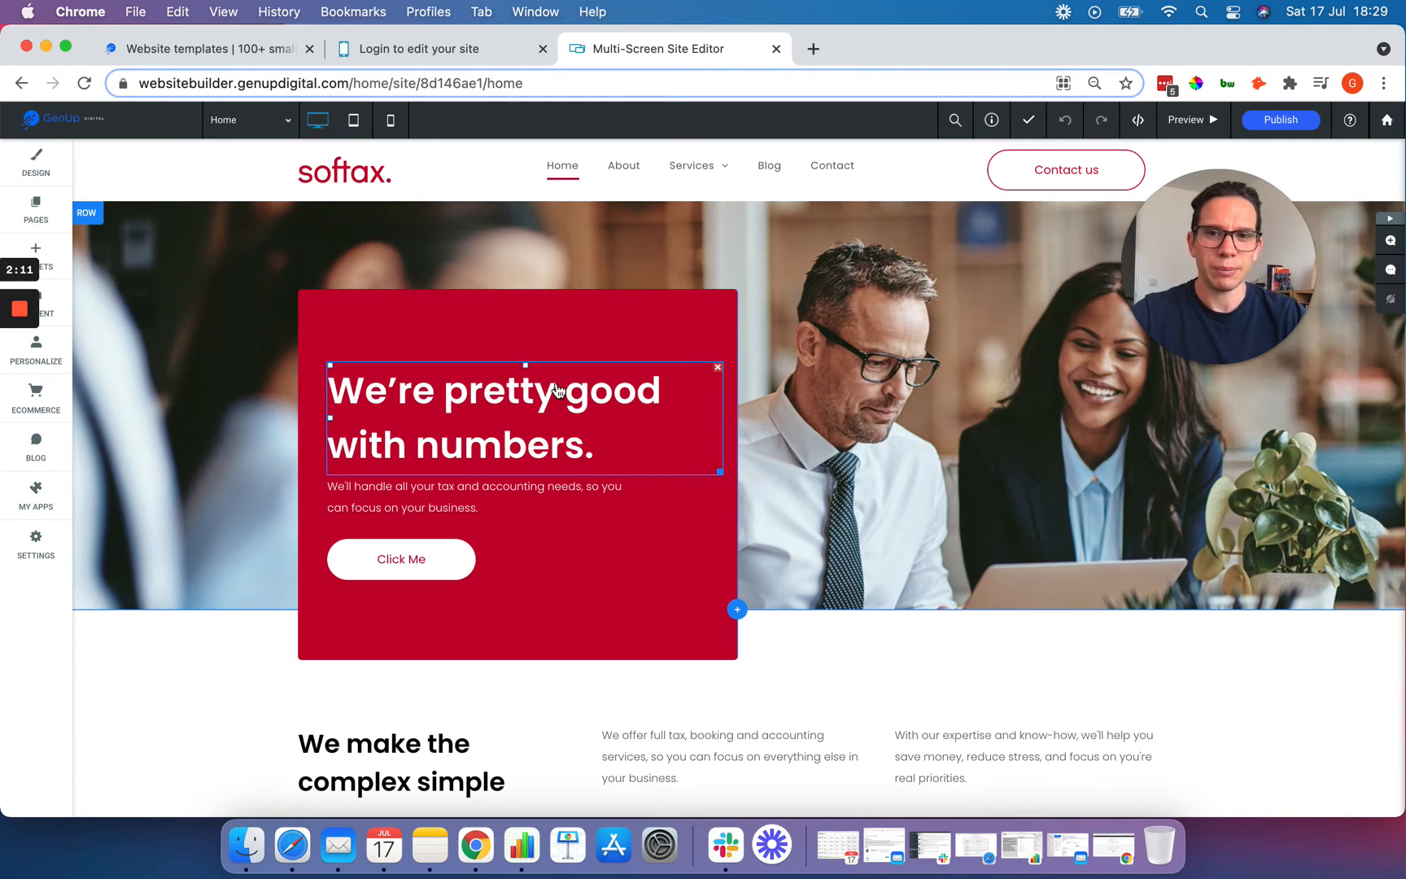
- Delete "ber" from "numbers" in the Home page hero heading, retype it, and finish editing the text
click(563, 449)
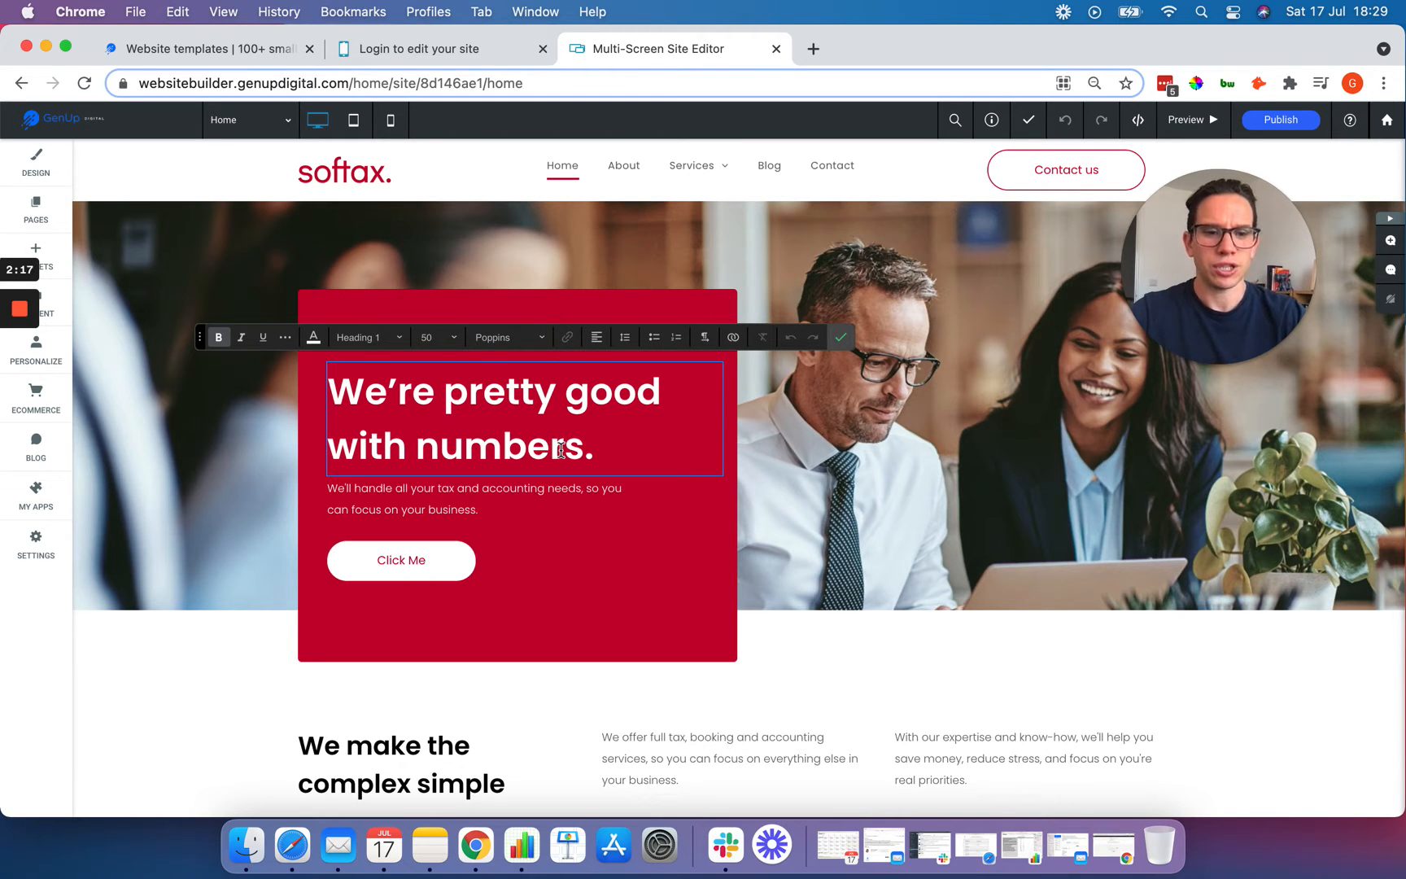
key(BackSpace)
key(BackSpace)
key(BackSpace)
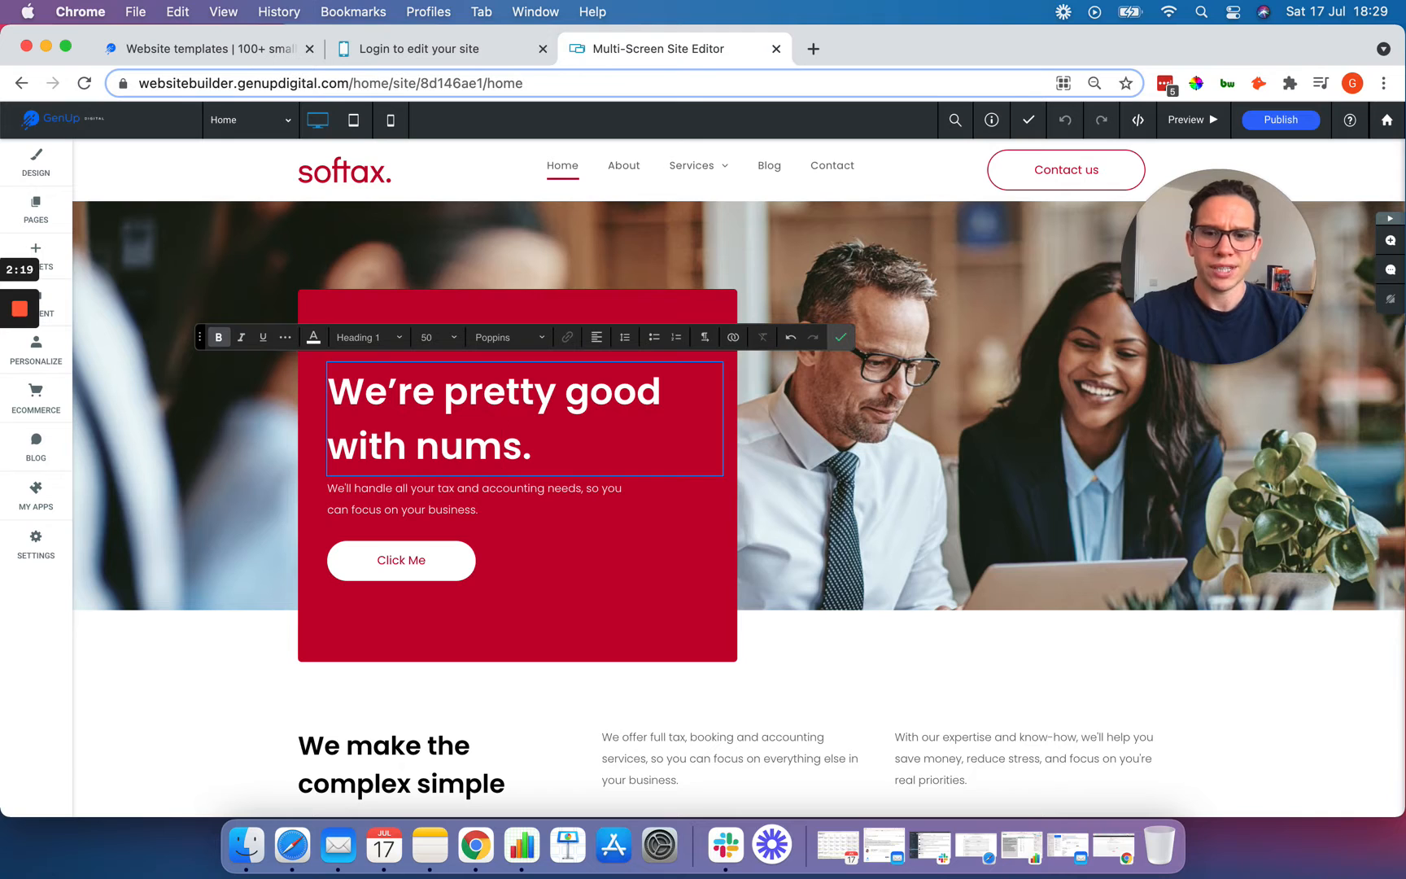
text(ber)
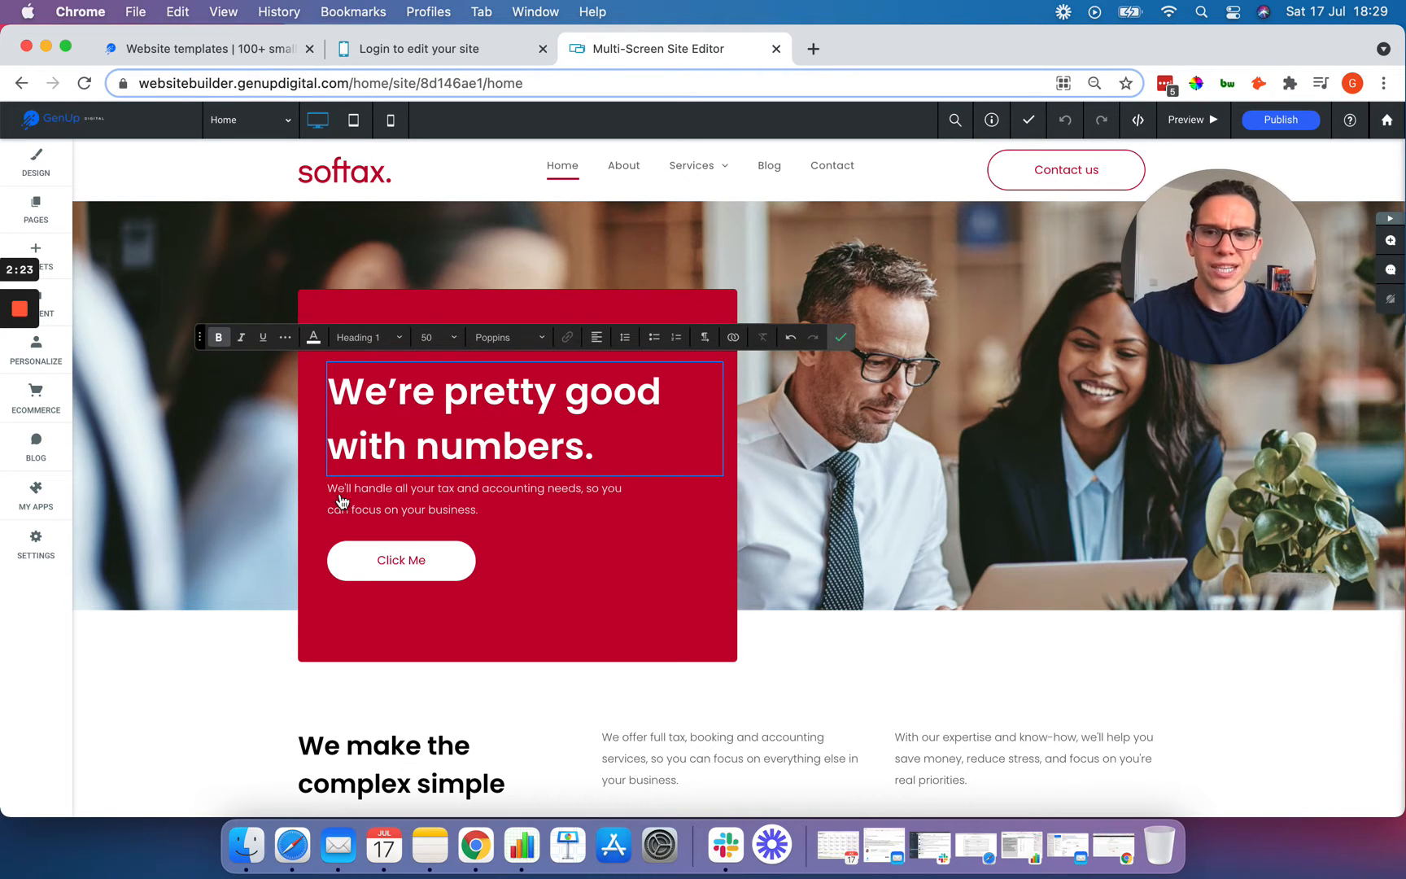
click(841, 336)
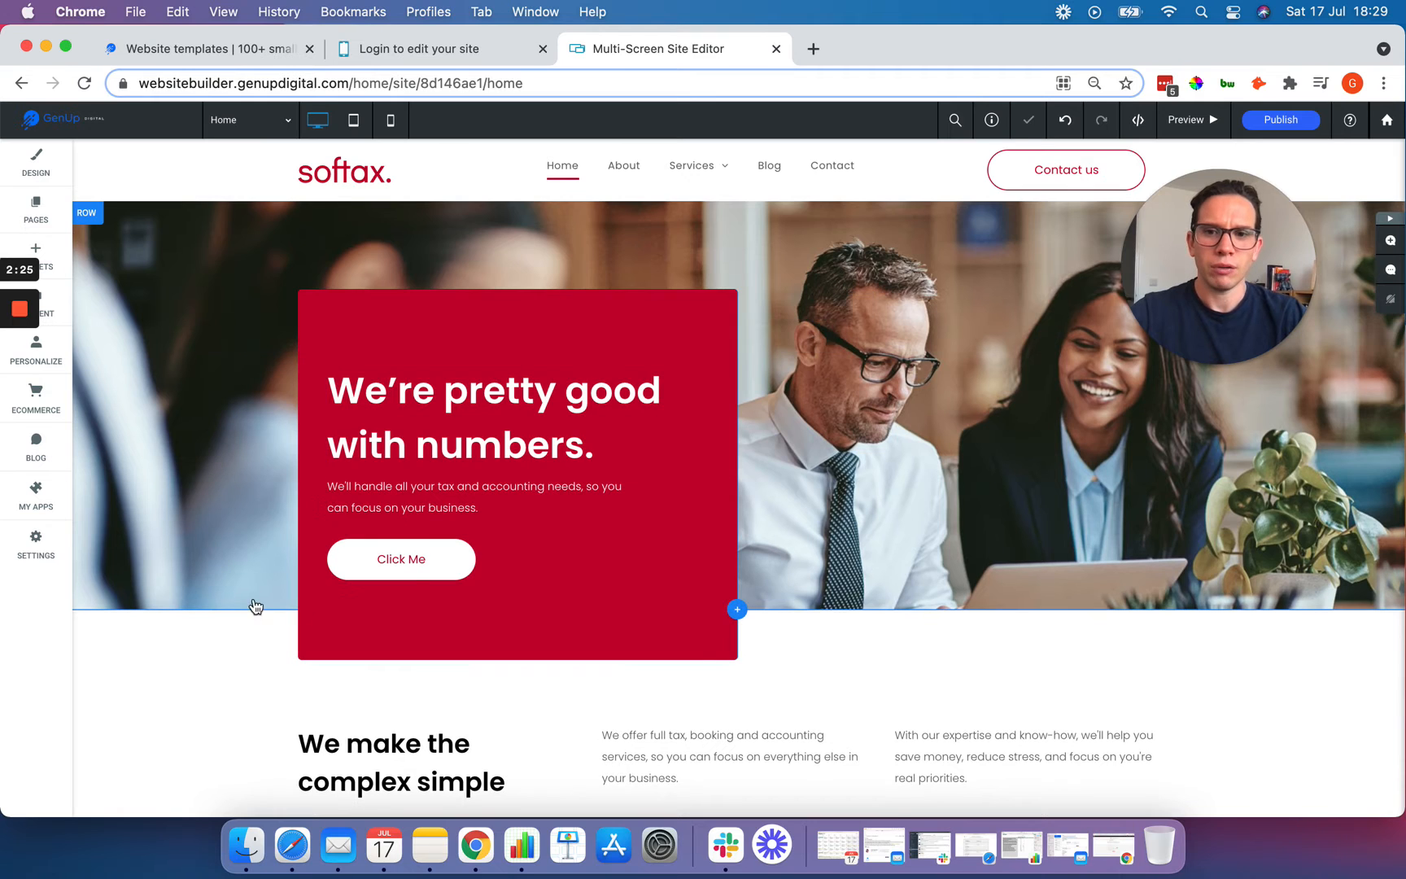
- Open the settings of the Home page hero button and review its link types and its layout, style and spacing options
click(460, 540)
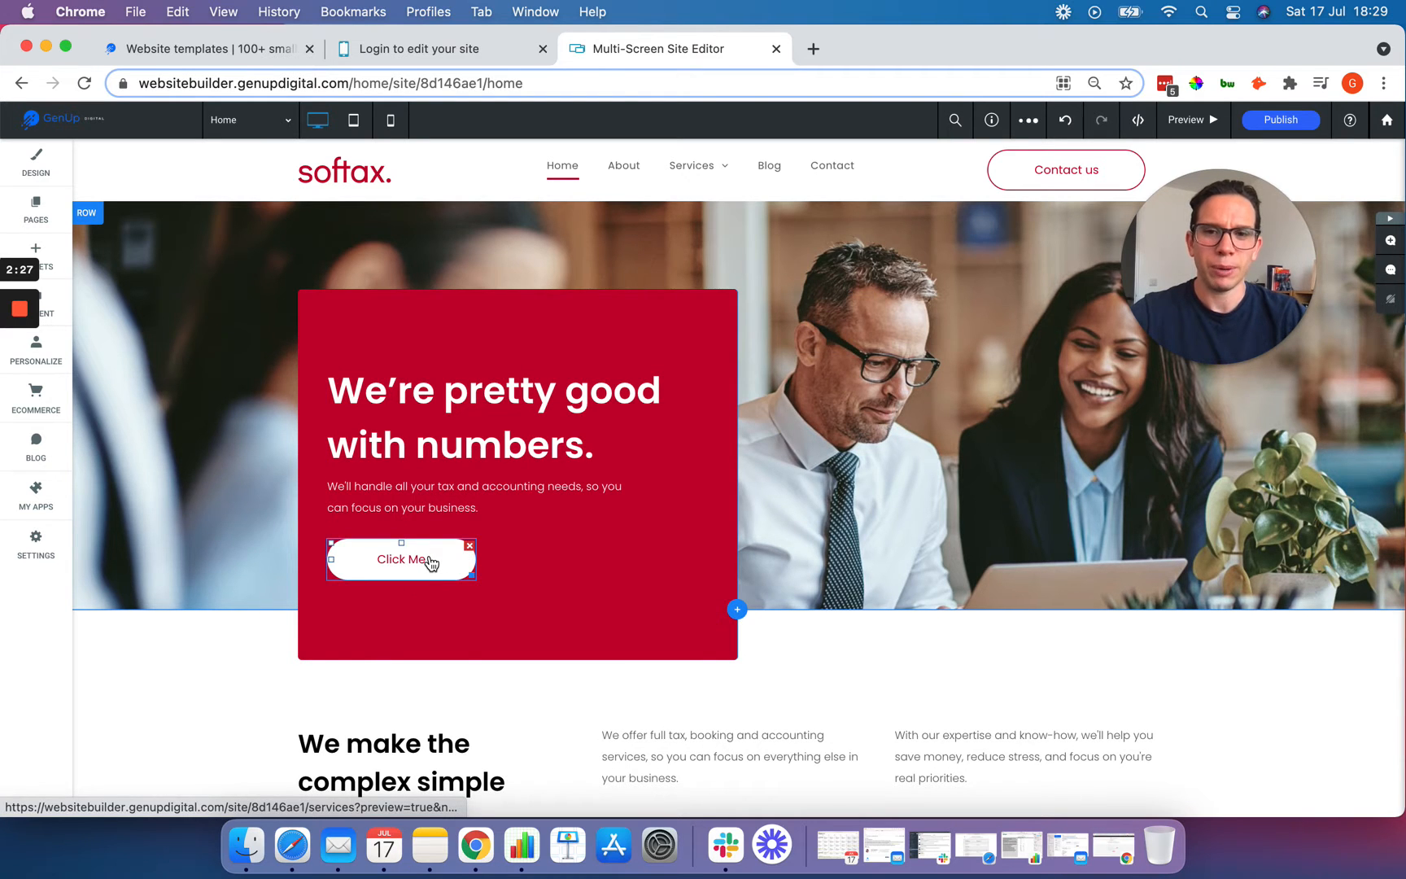
click(431, 563)
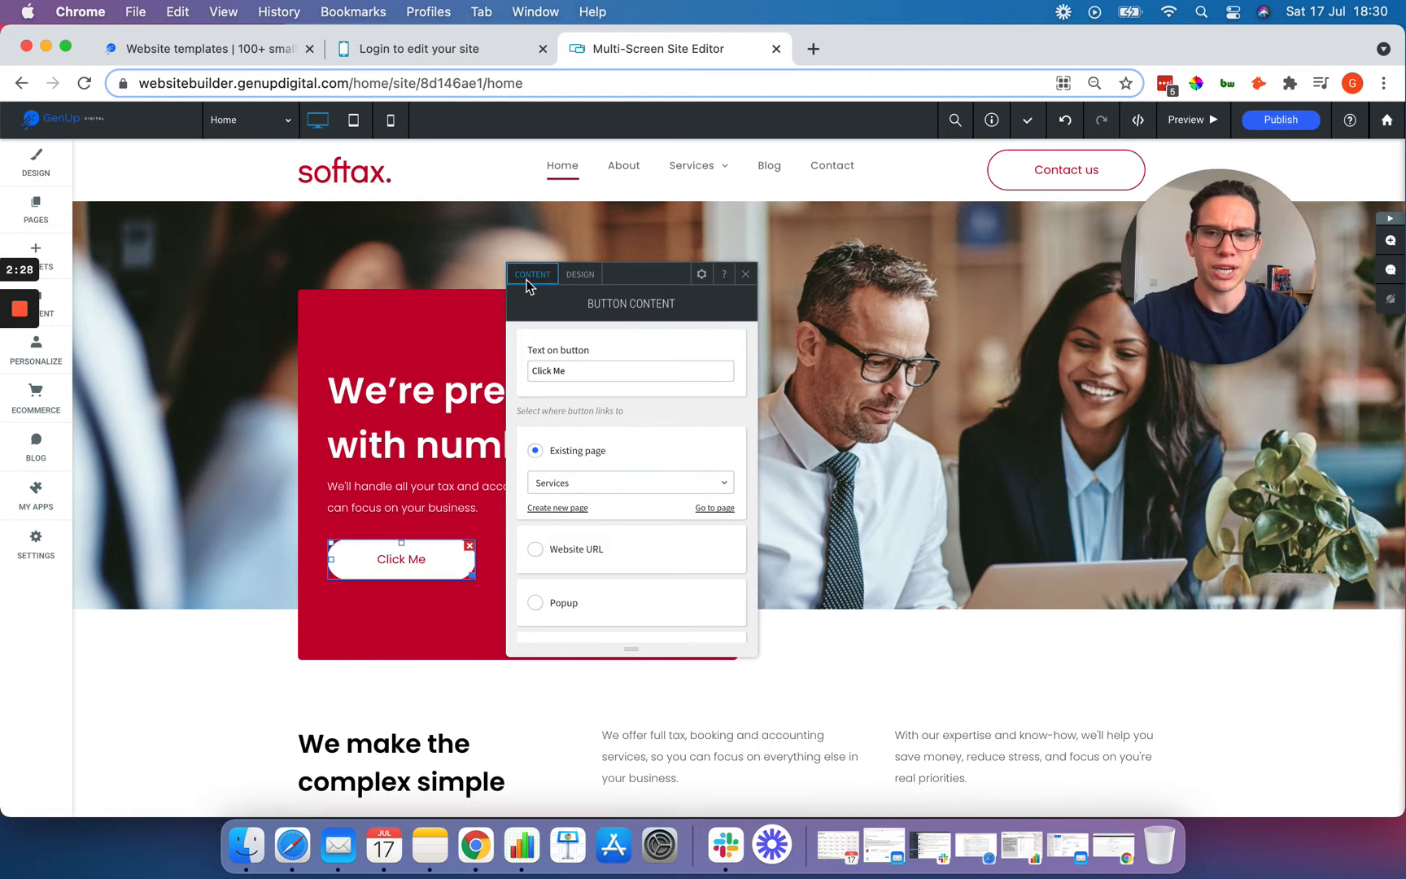
scroll(615, 443, down, 3)
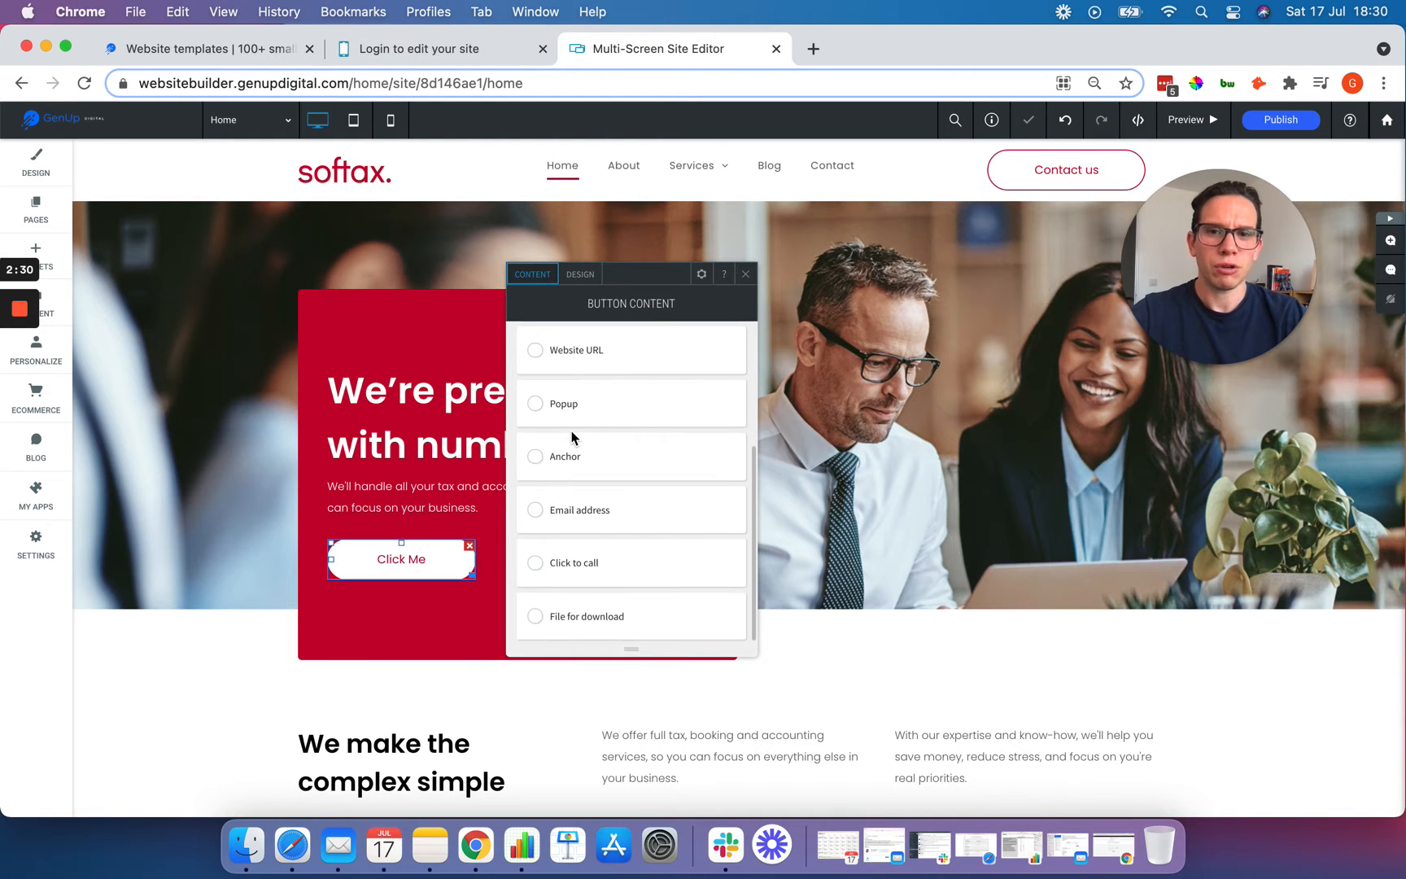
scroll(615, 442, up, 3)
click(578, 275)
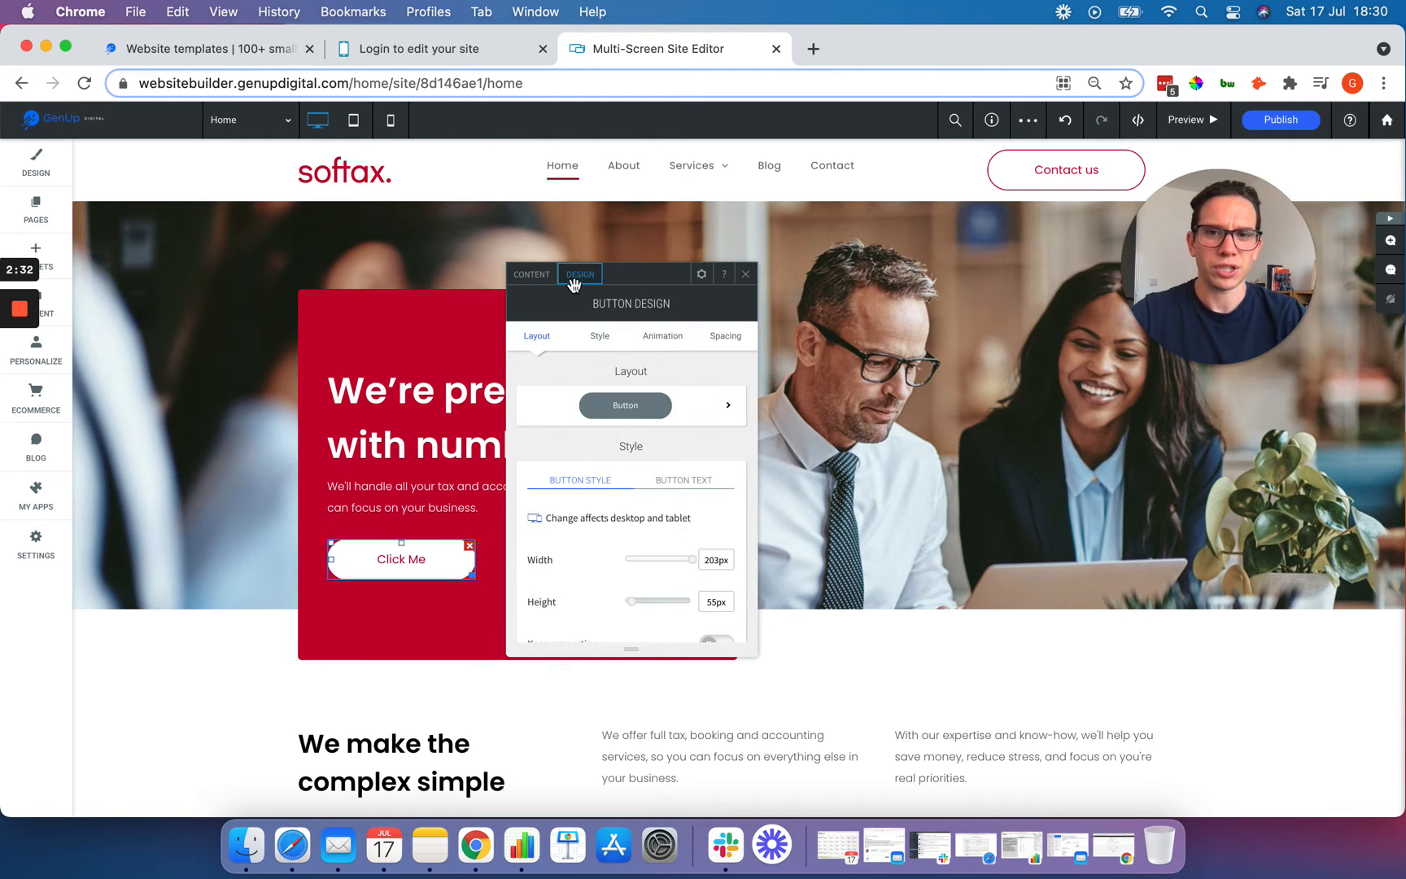
scroll(578, 402, down, 5)
scroll(578, 399, down, 4)
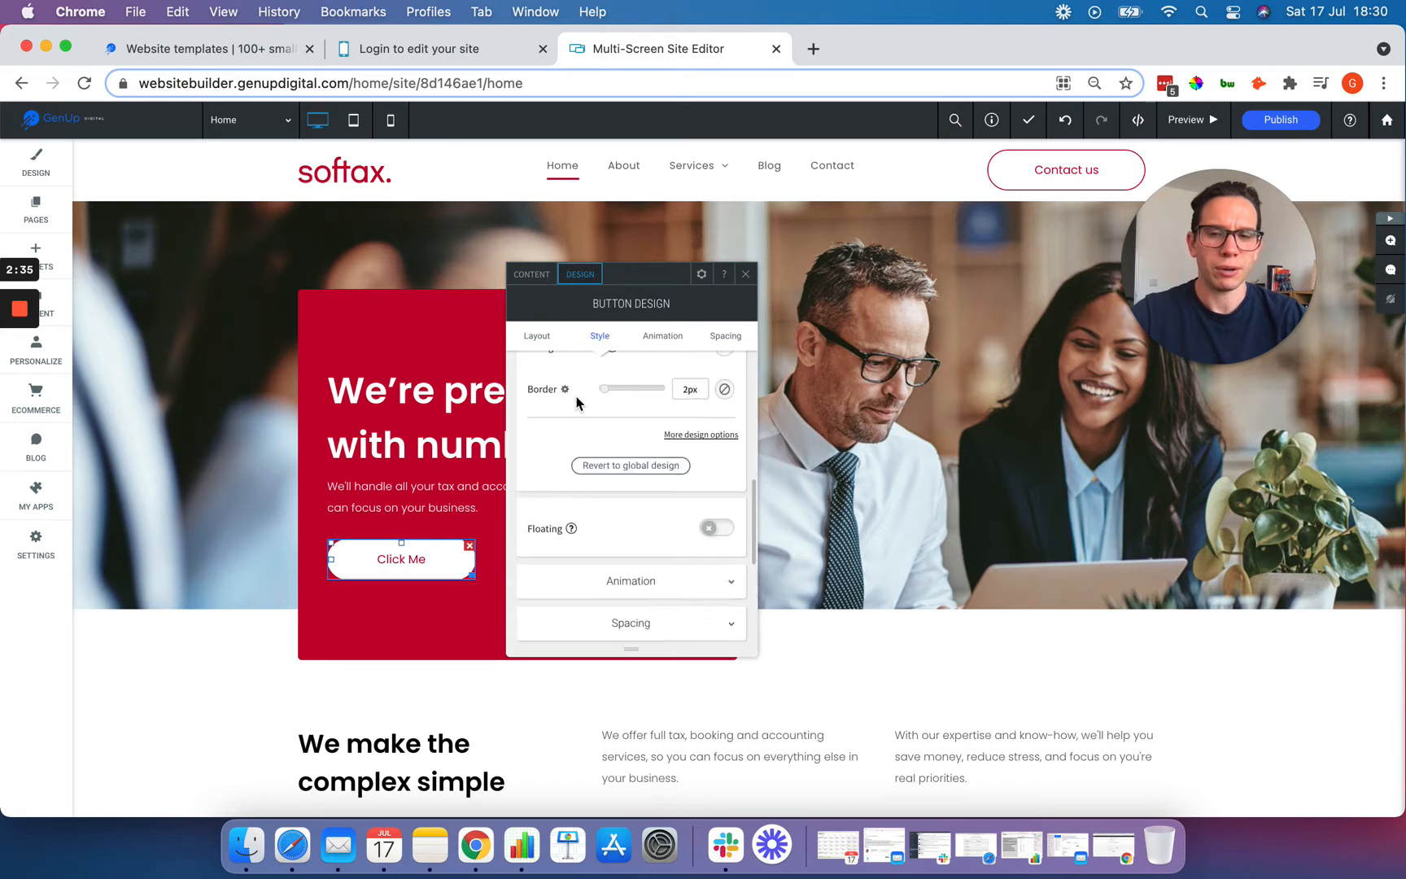
scroll(578, 395, up, 10)
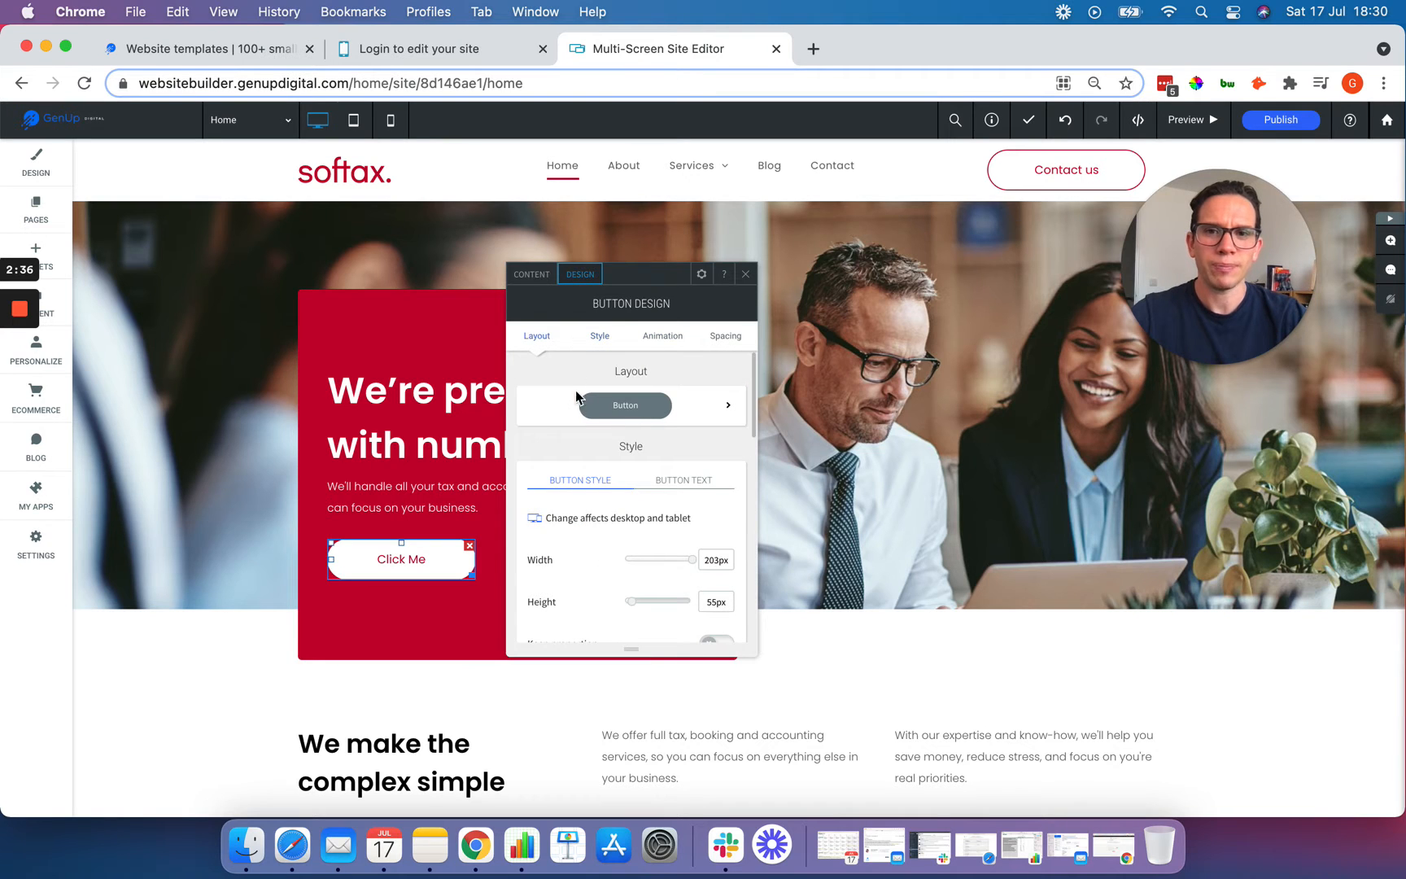
- Change the hero button's text to "Services" and close its settings
click(541, 277)
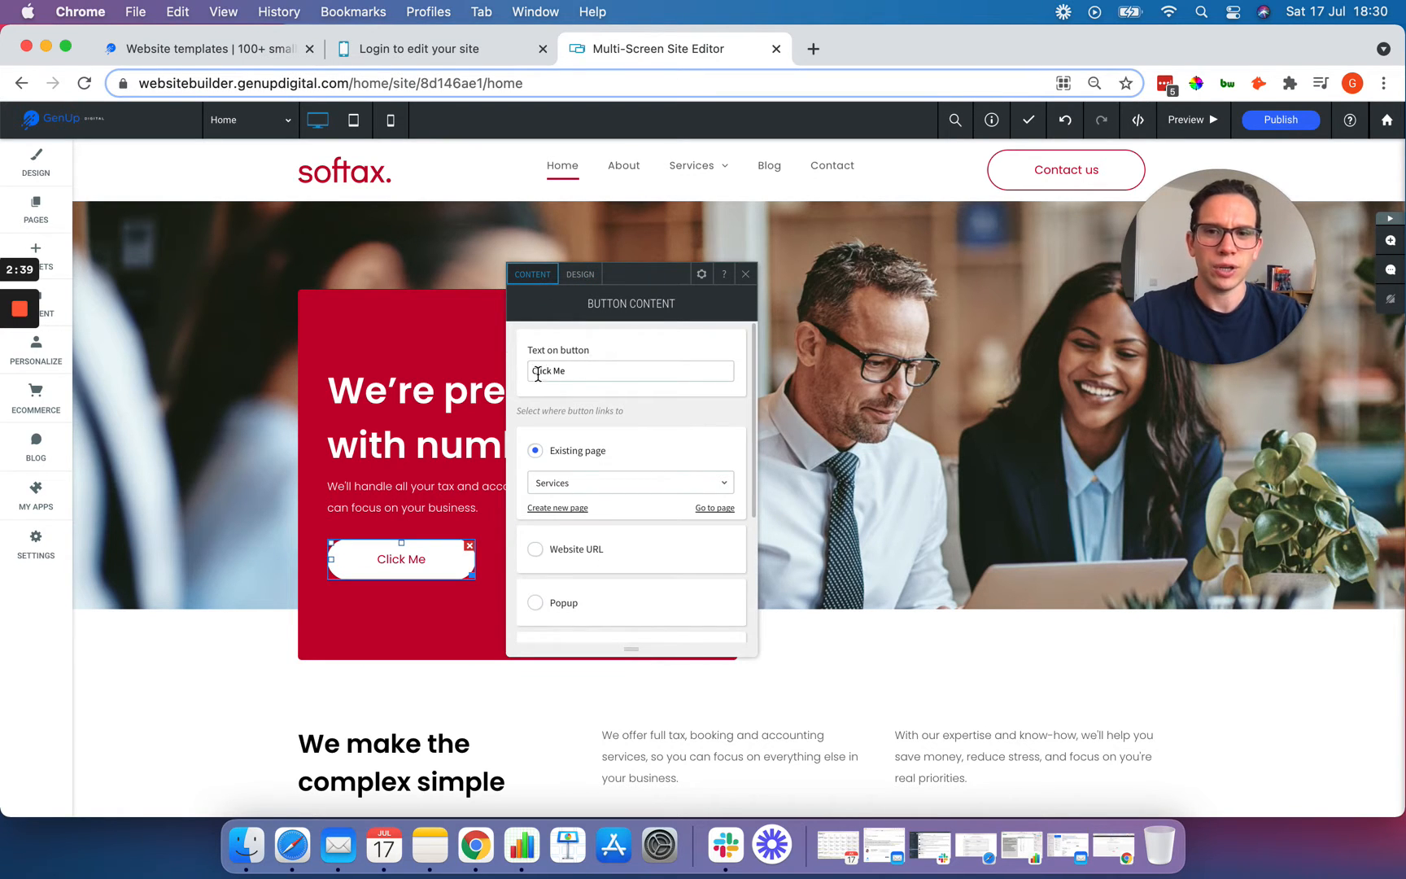
text(Services)
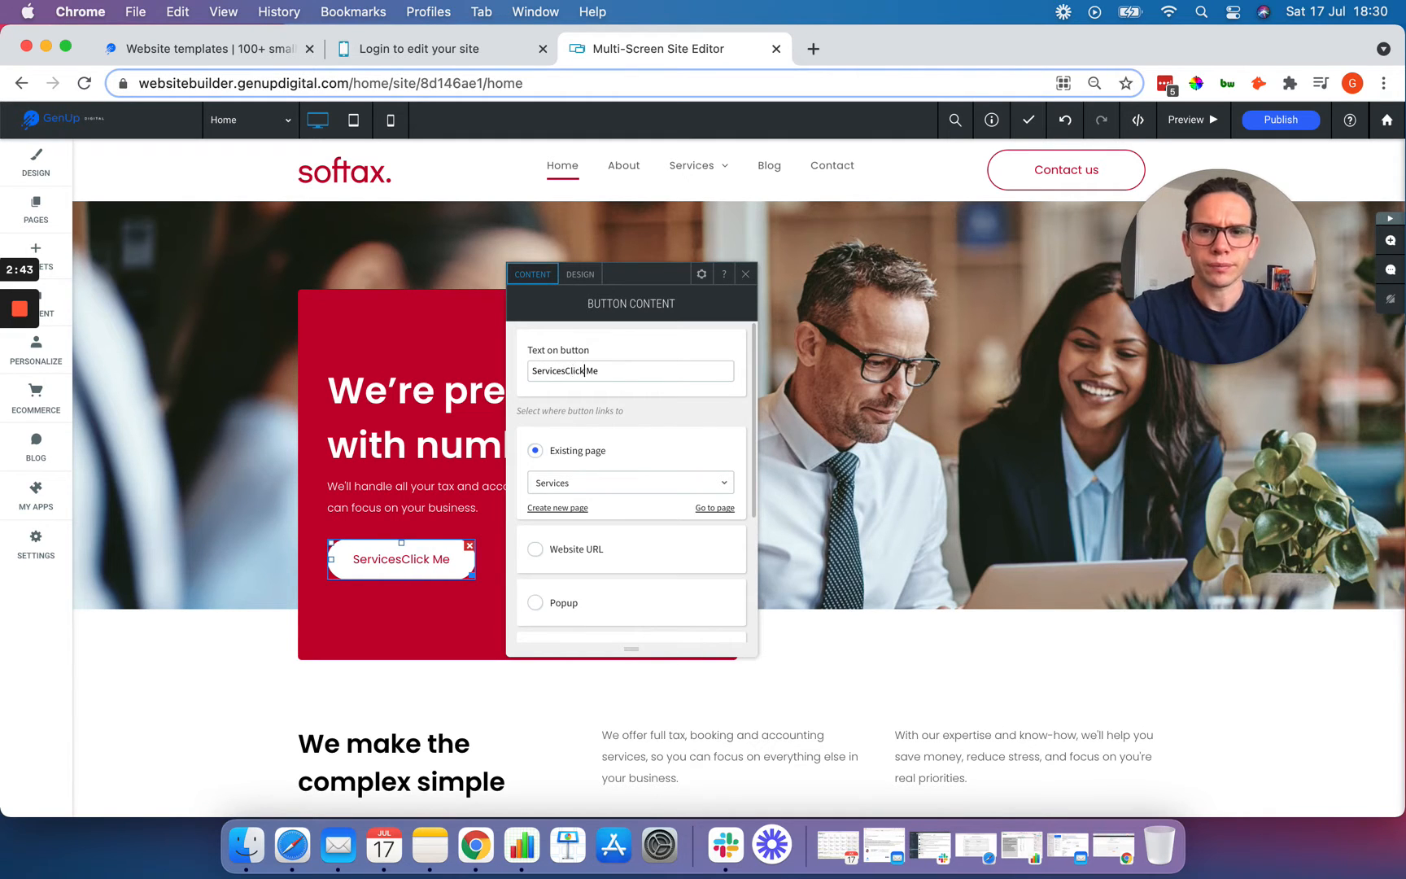
key(BackSpace)
key(BackSpace)
key(BackSpace)
key(BackSpace)
key(BackSpace)
key(BackSpace)
key(BackSpace)
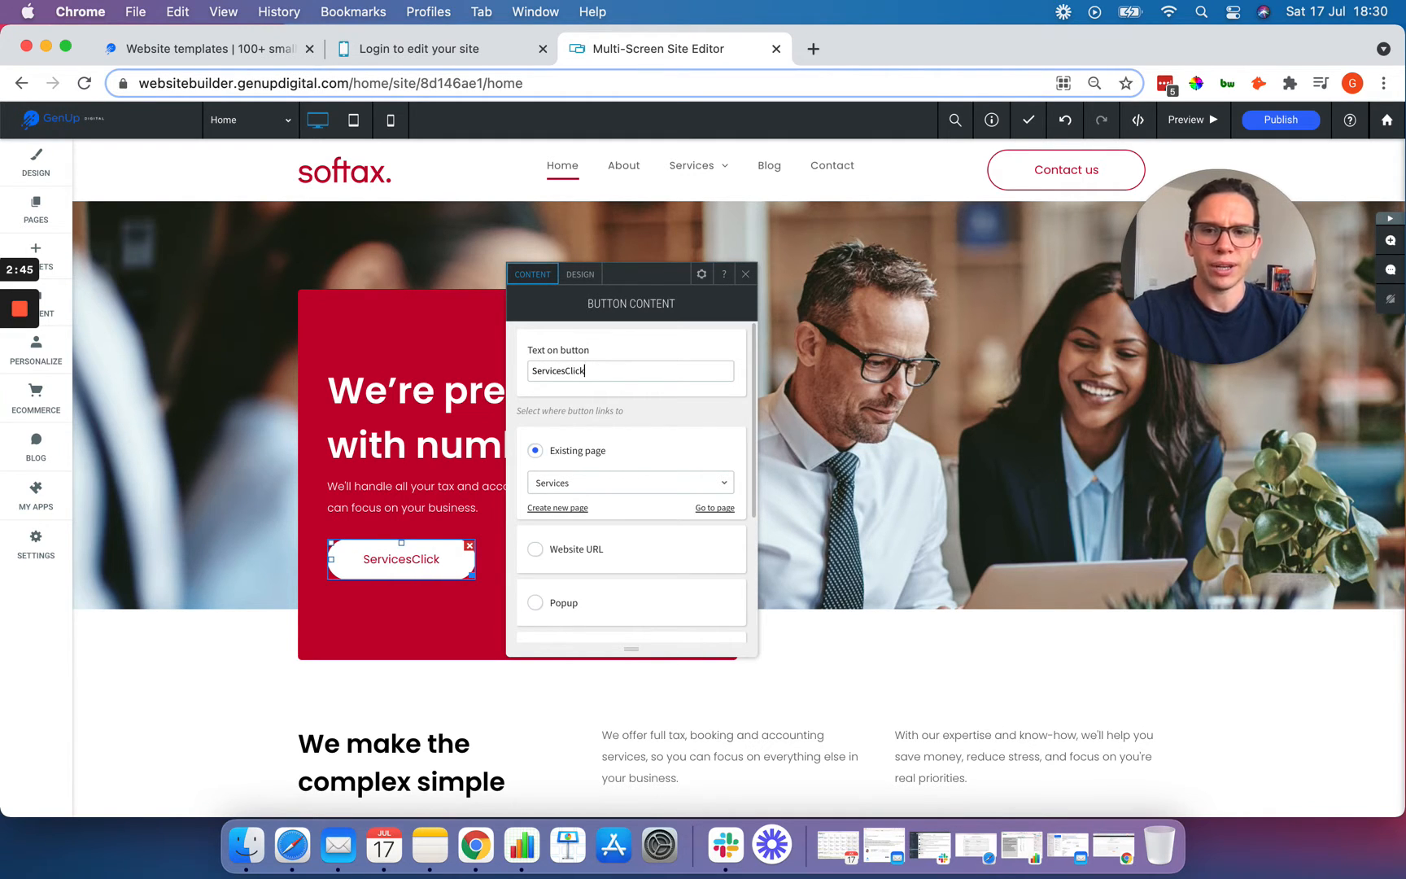
key(BackSpace)
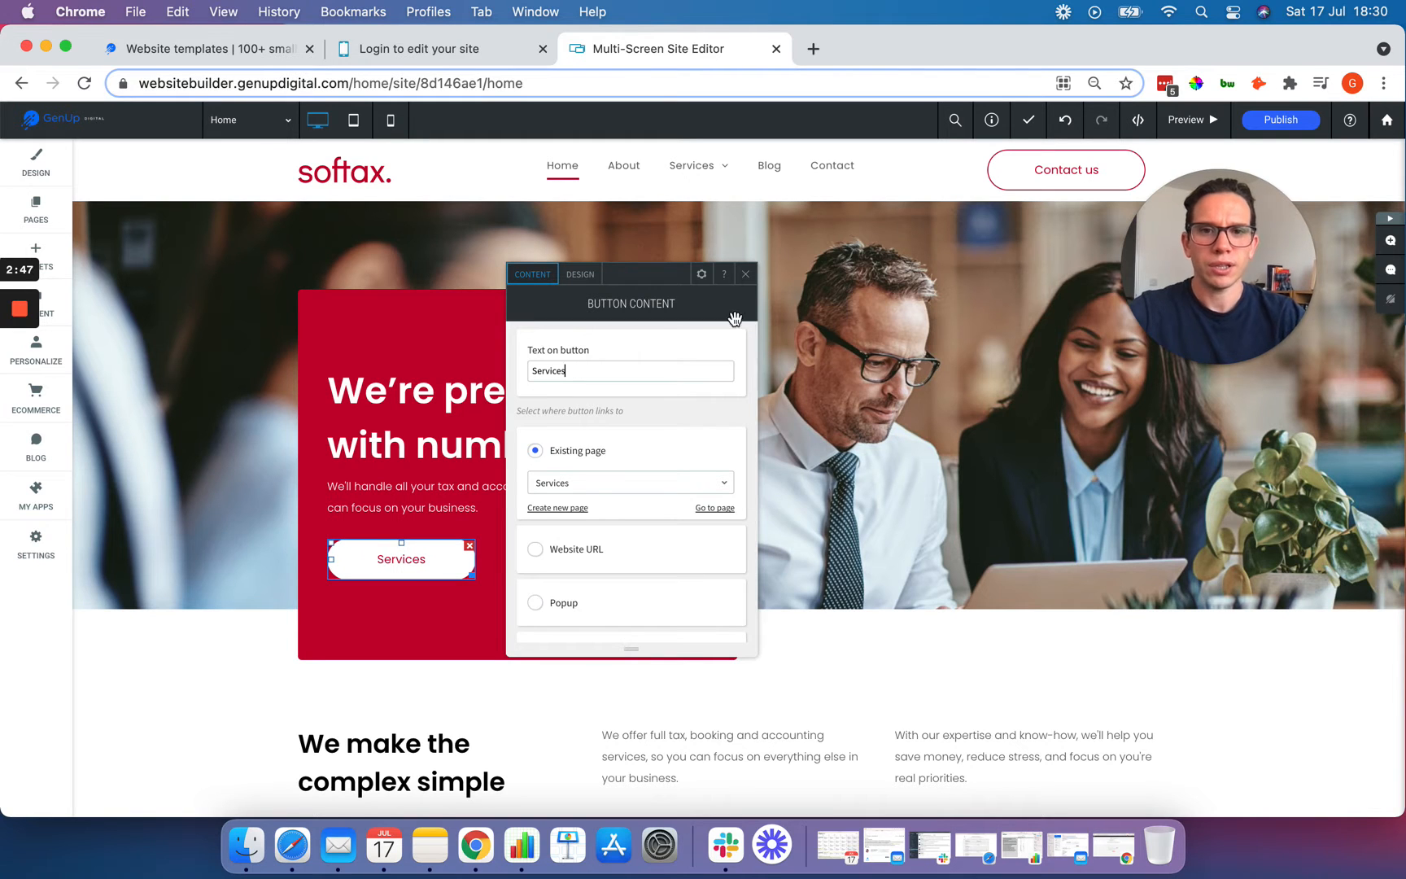
click(746, 277)
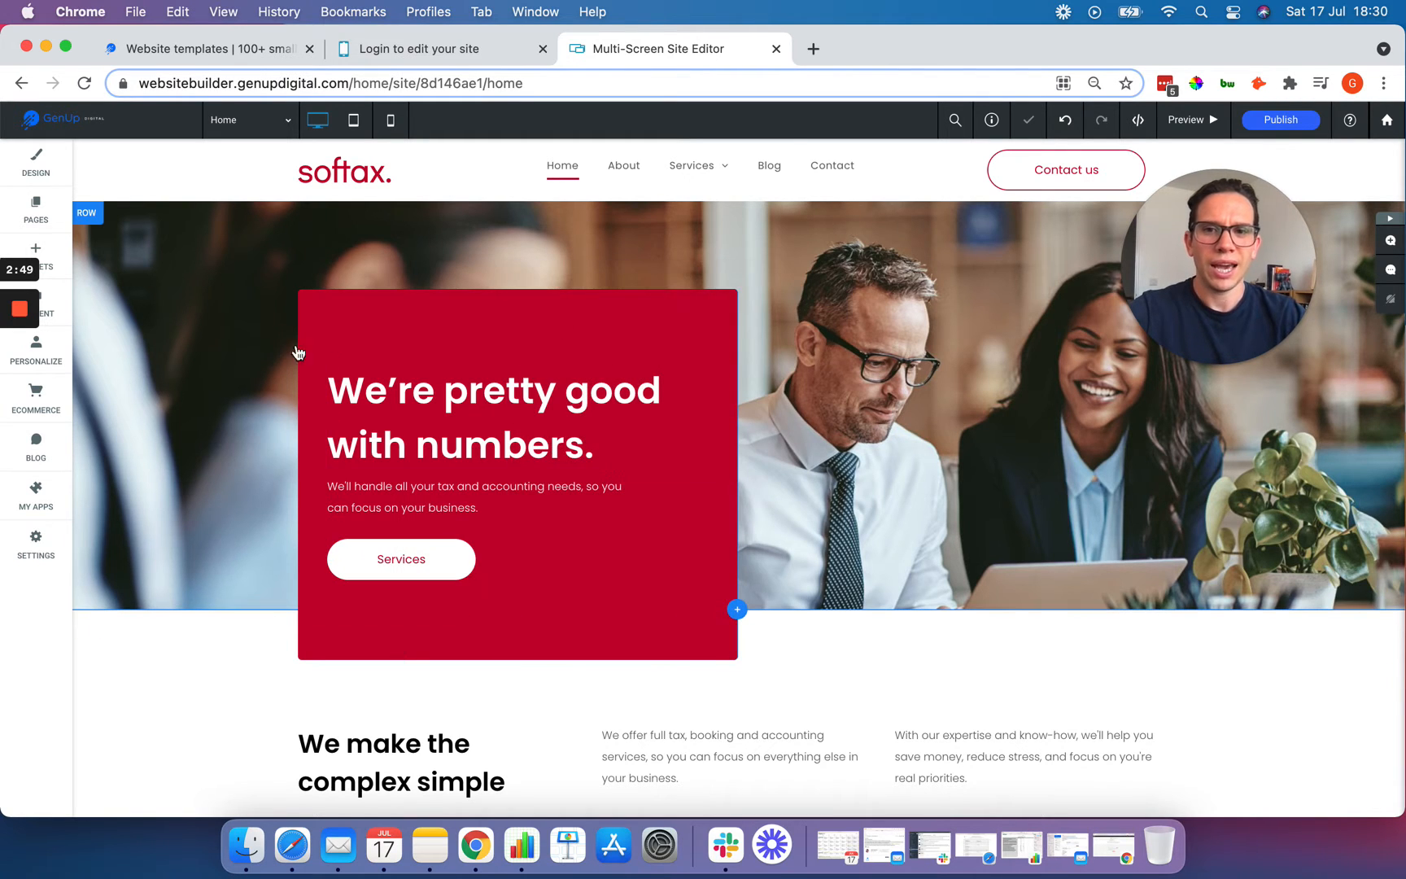
- Open the content settings of the photo in the red industries section and review its image, link and alt text options
scroll(260, 480, down, 6)
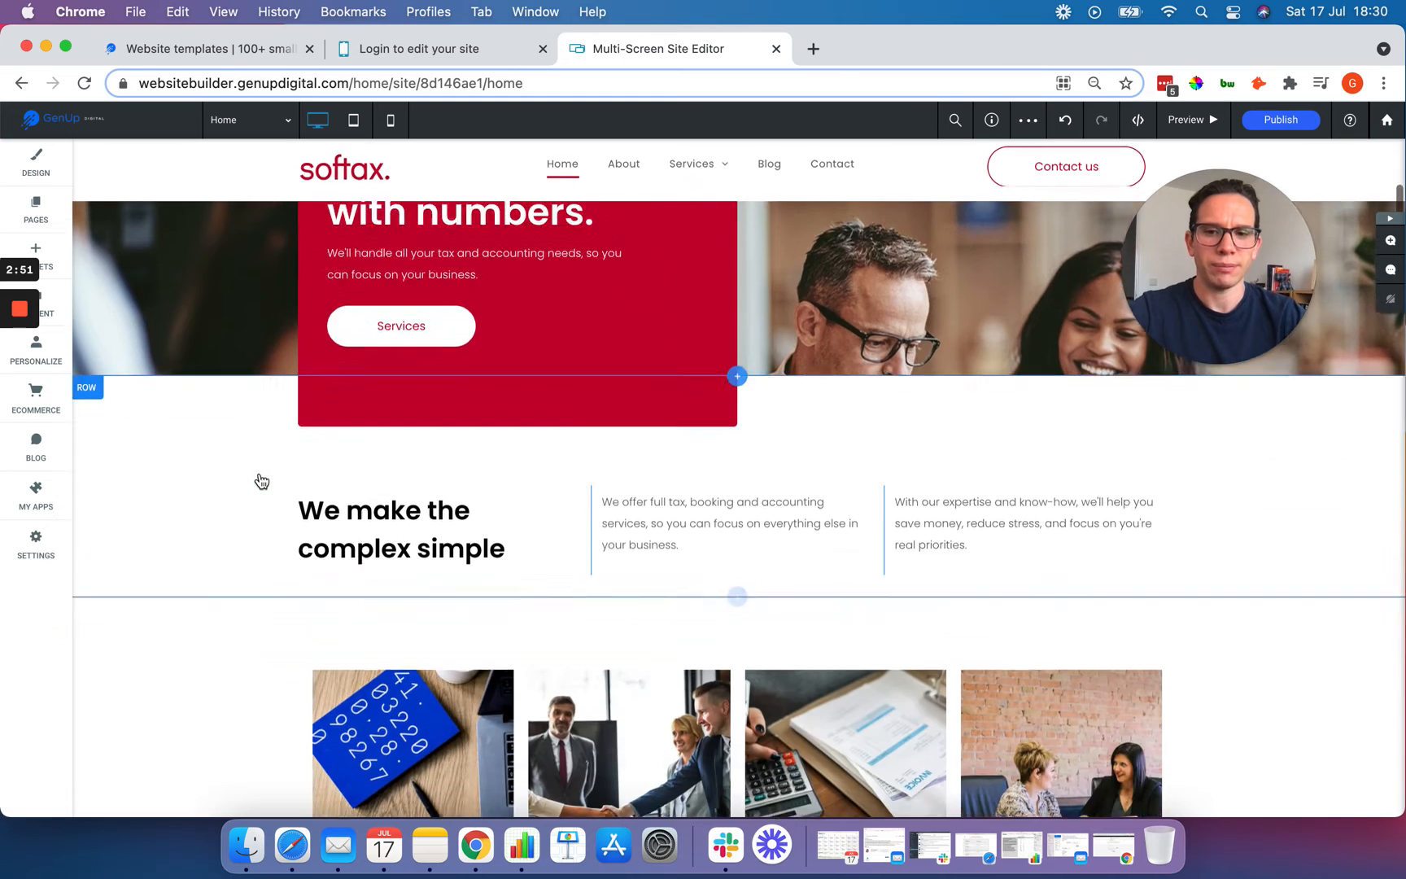
scroll(260, 480, down, 6)
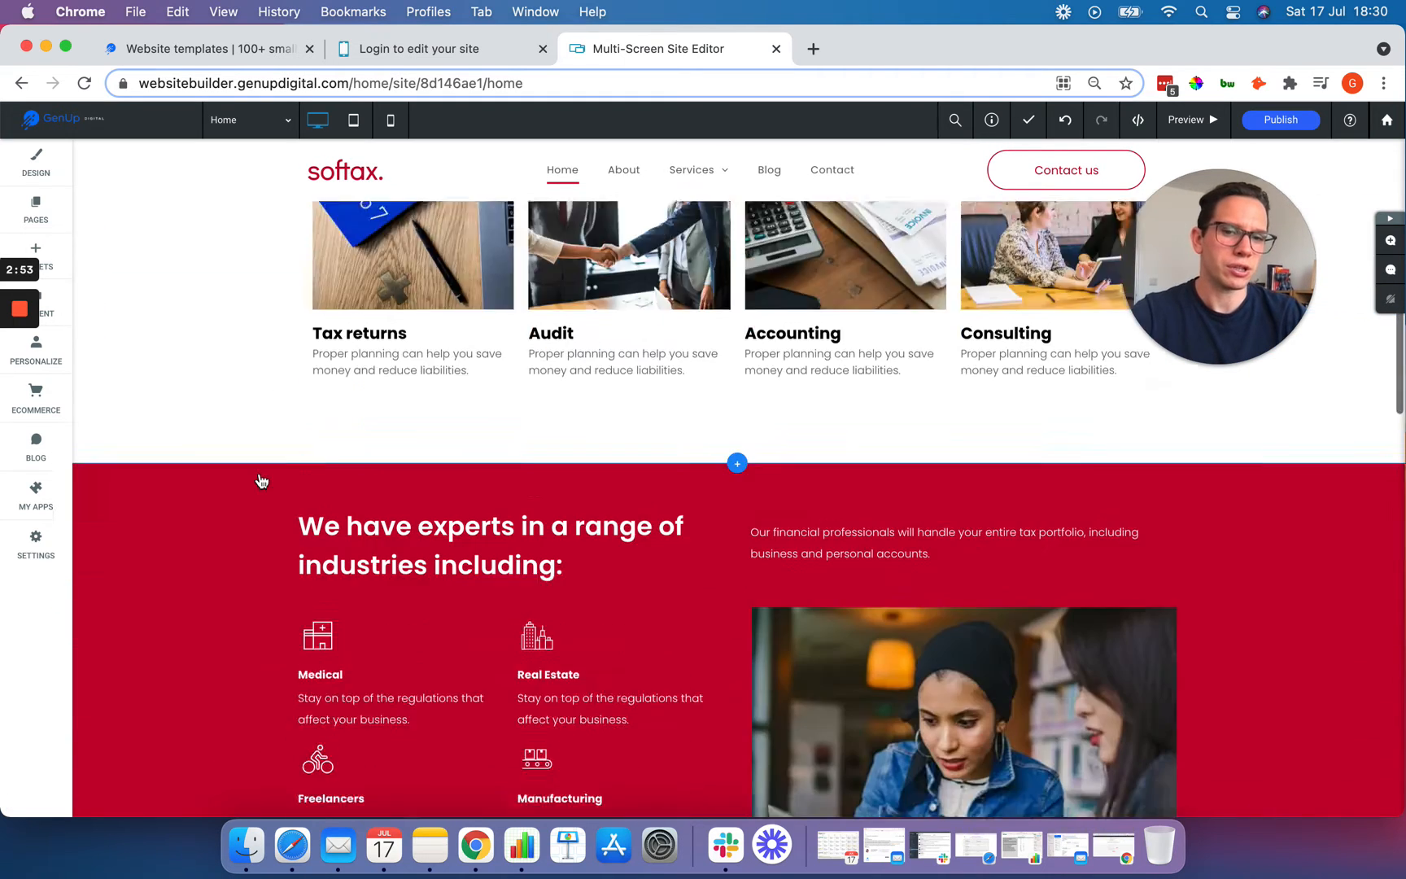
scroll(260, 481, up, 1)
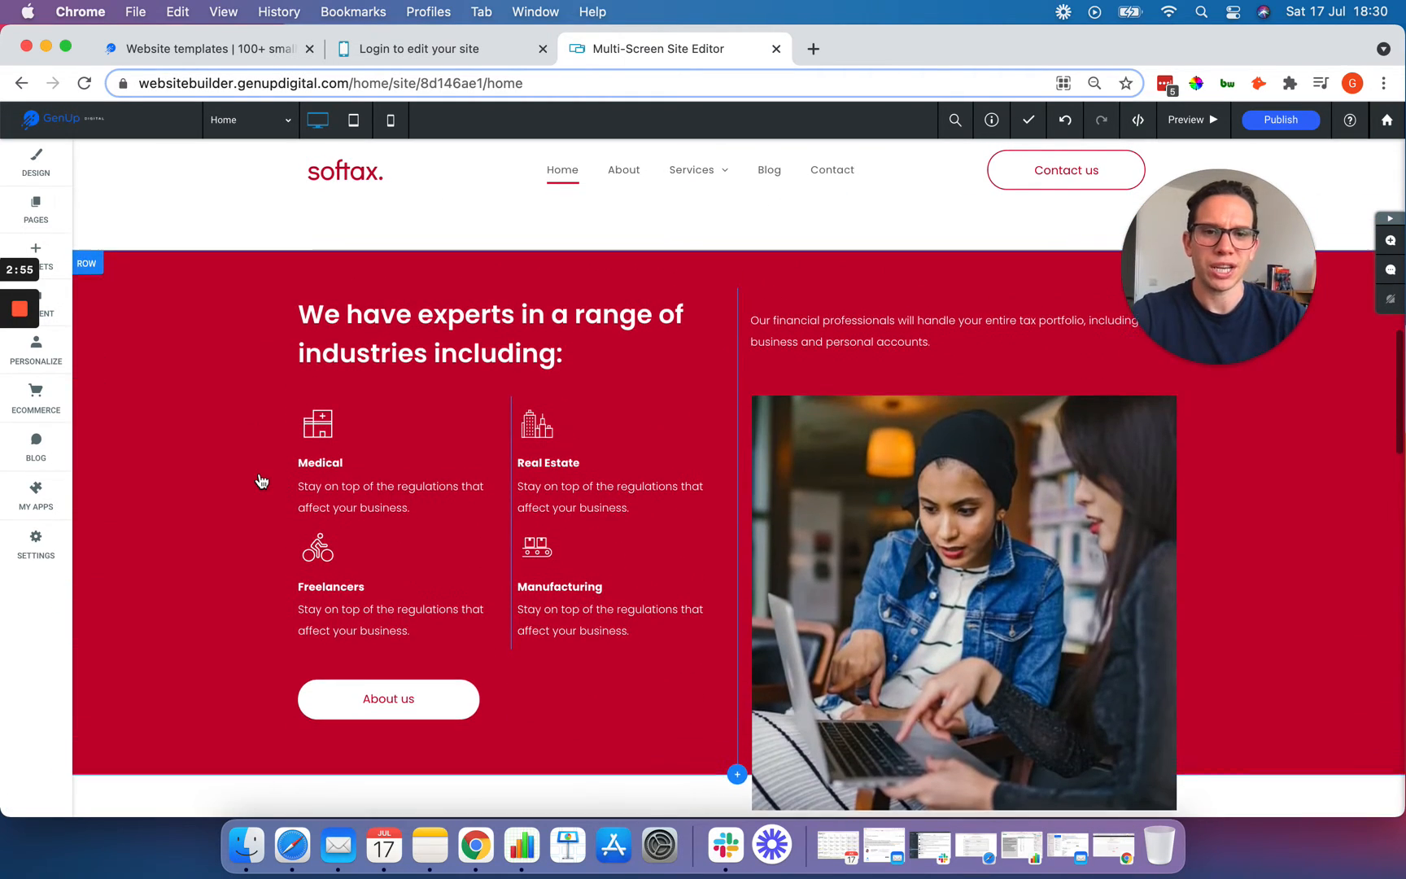
click(858, 612)
click(966, 586)
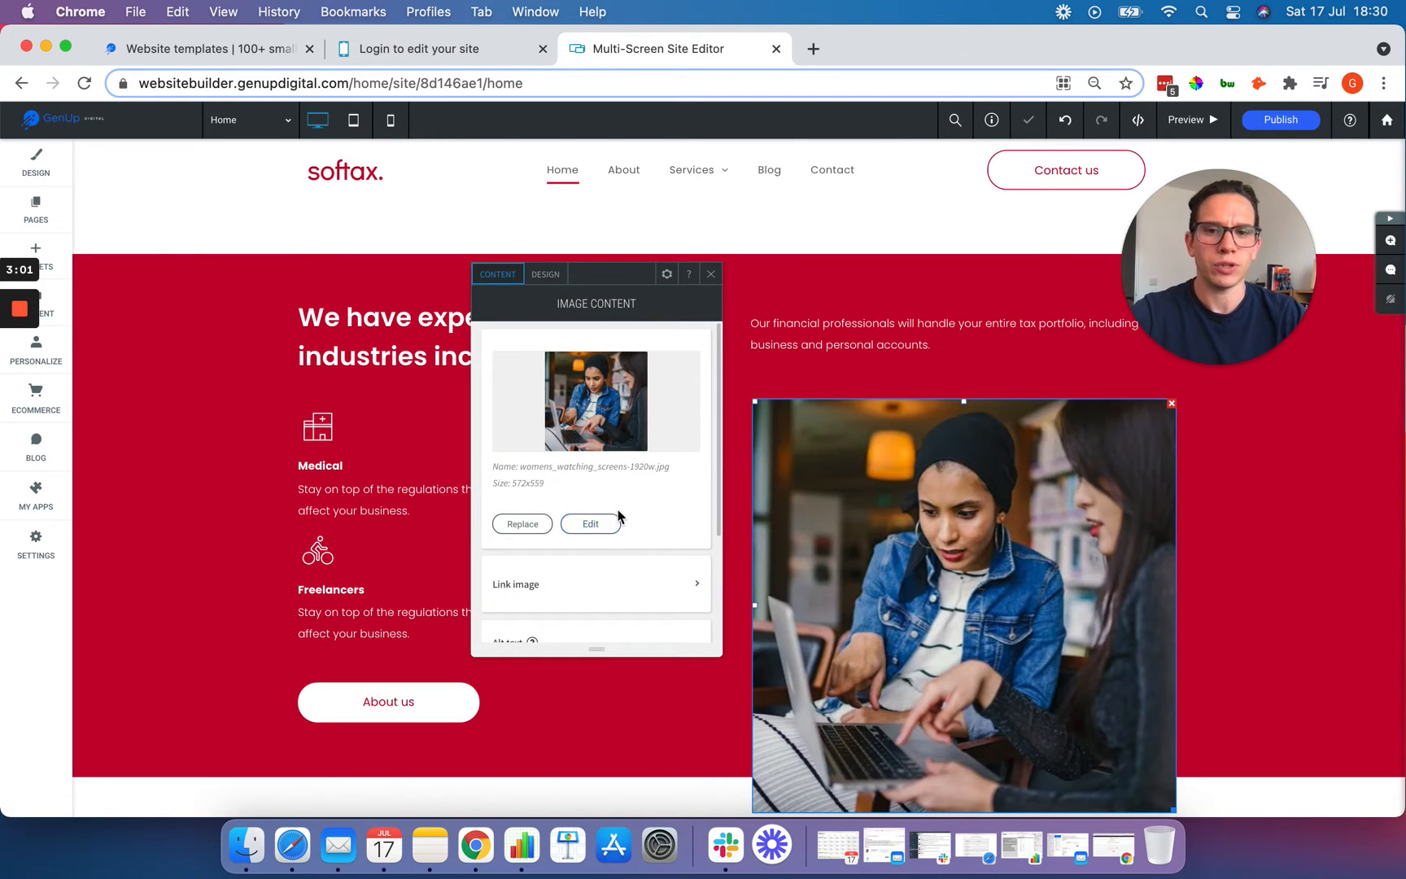
scroll(618, 515, down, 3)
scroll(618, 513, up, 3)
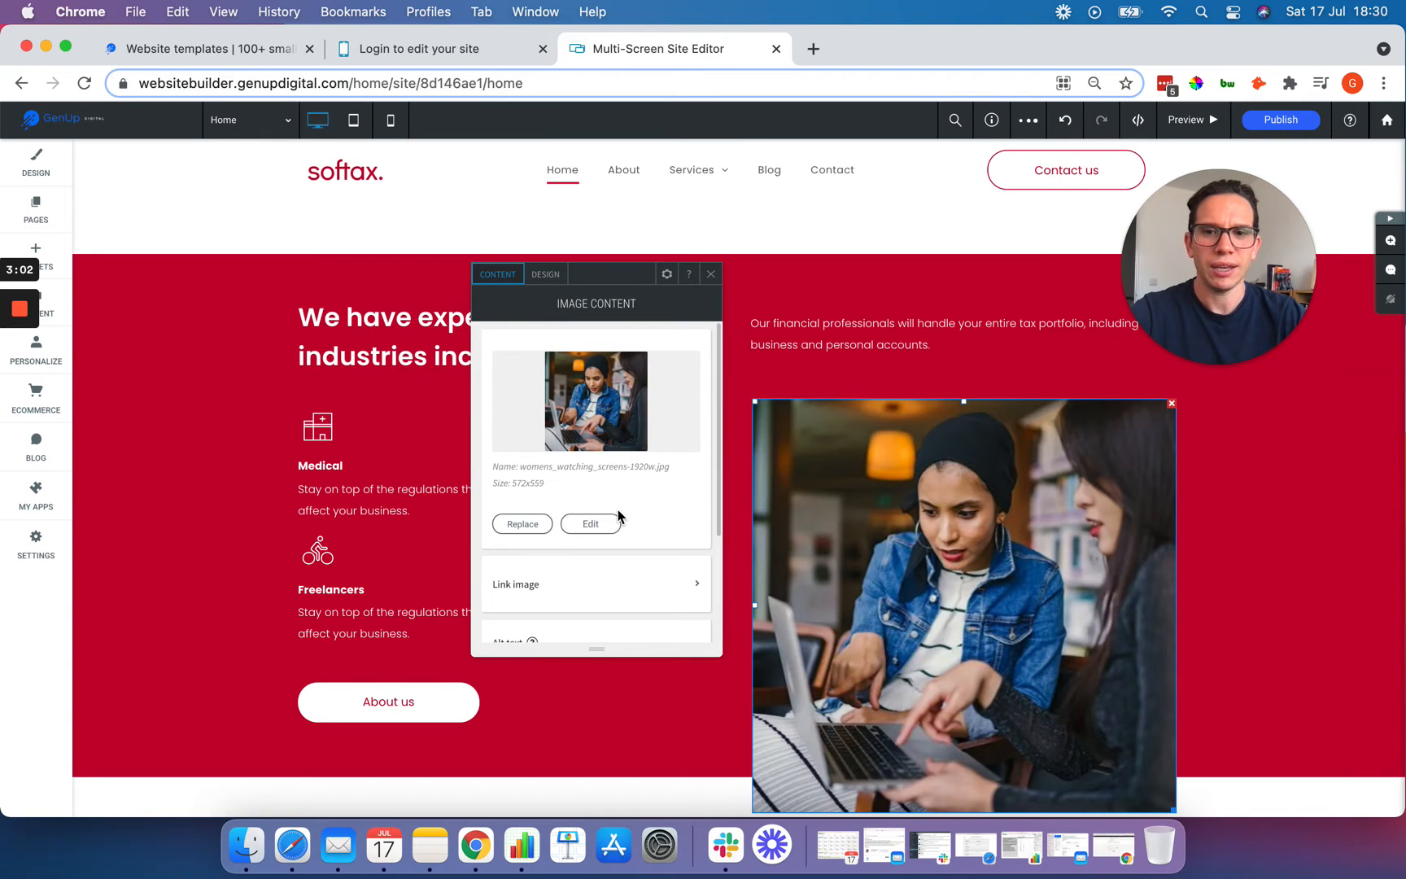
- Browse the site images available as replacements for the industries section photo, leaving the photo as it is, and close its settings
click(521, 524)
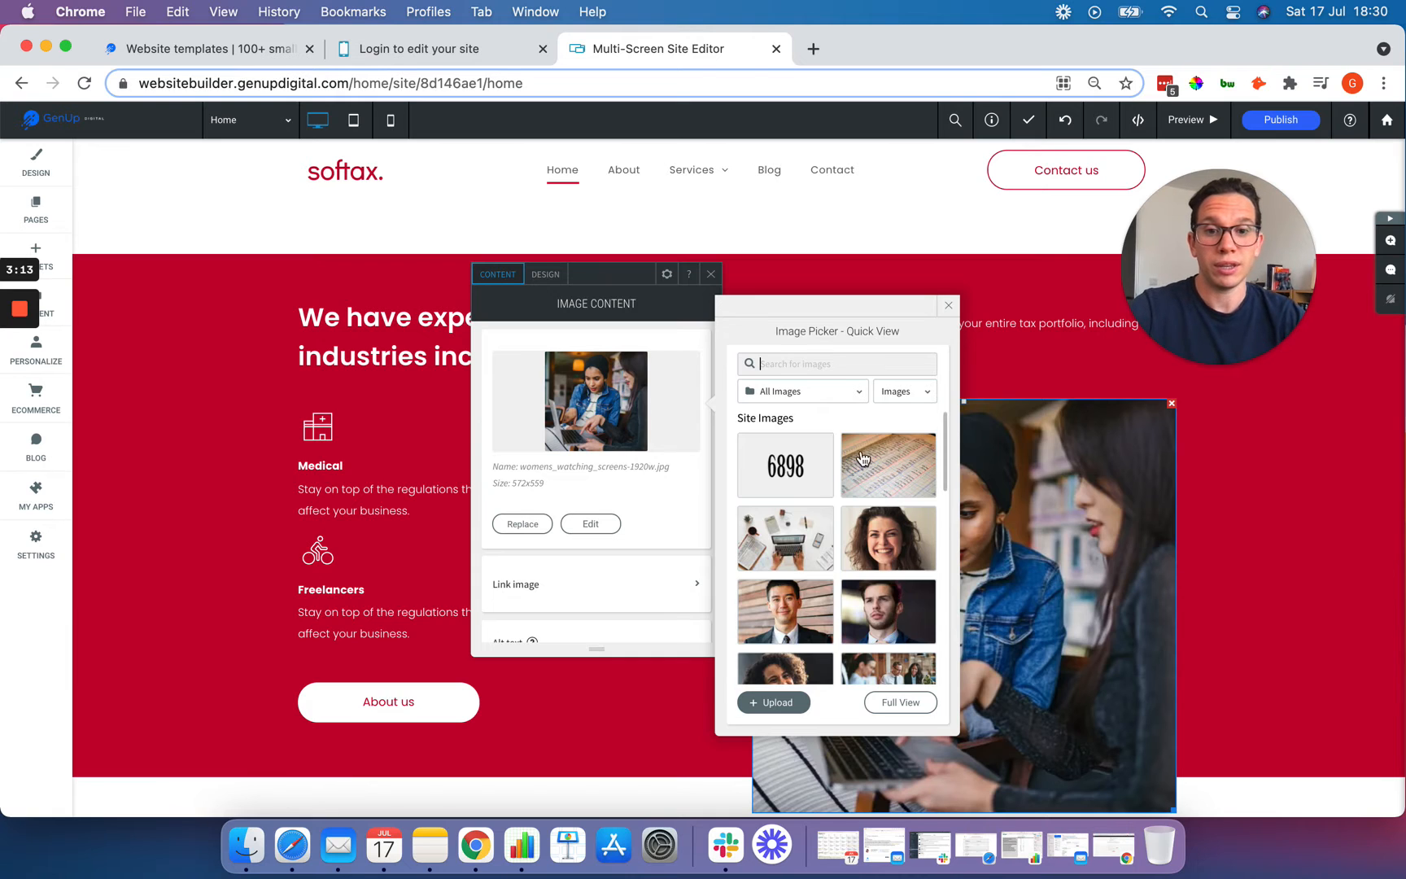
scroll(839, 420, down, 8)
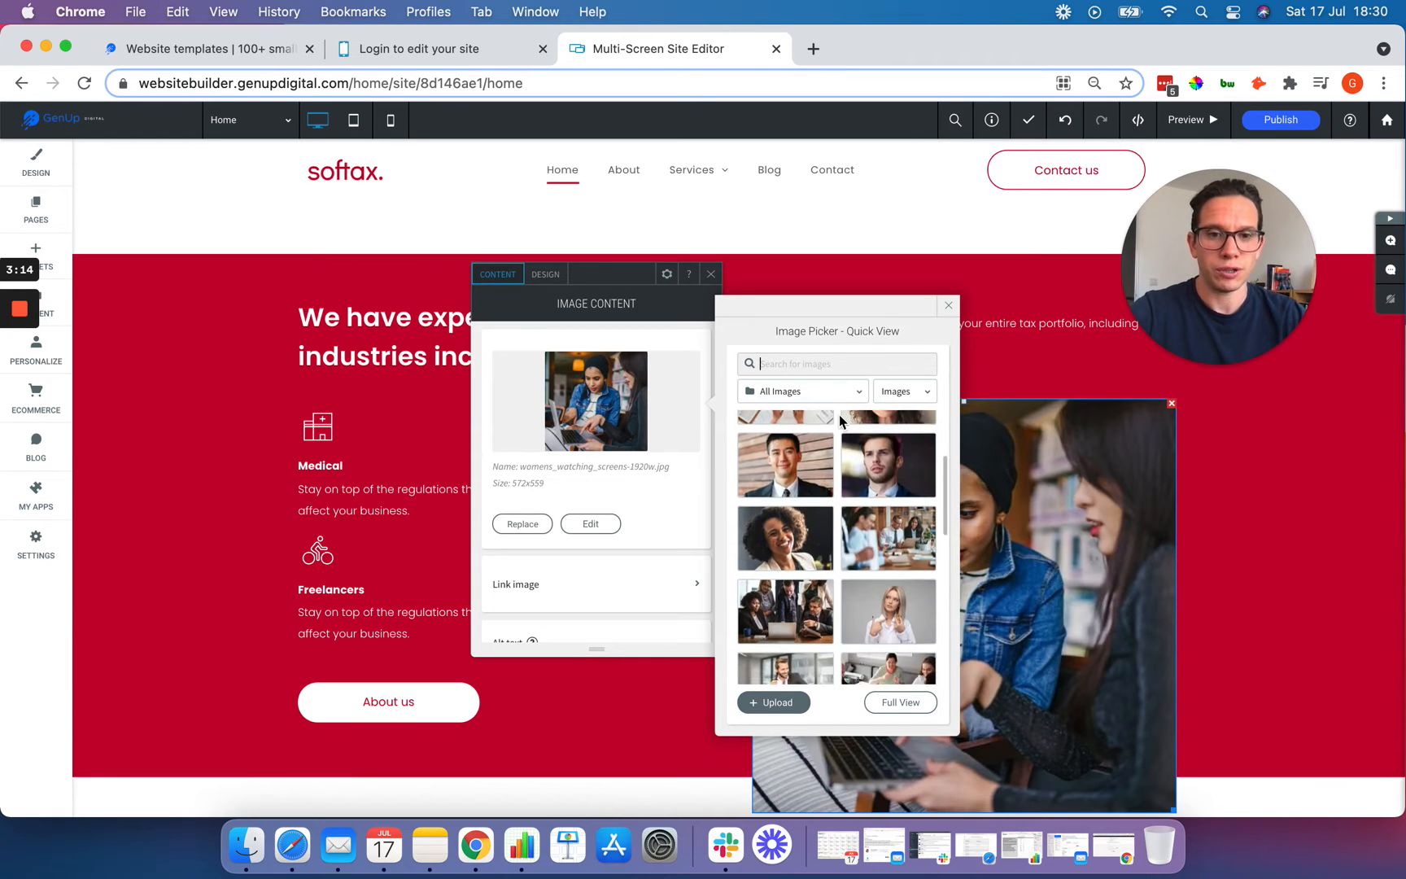
scroll(840, 421, down, 10)
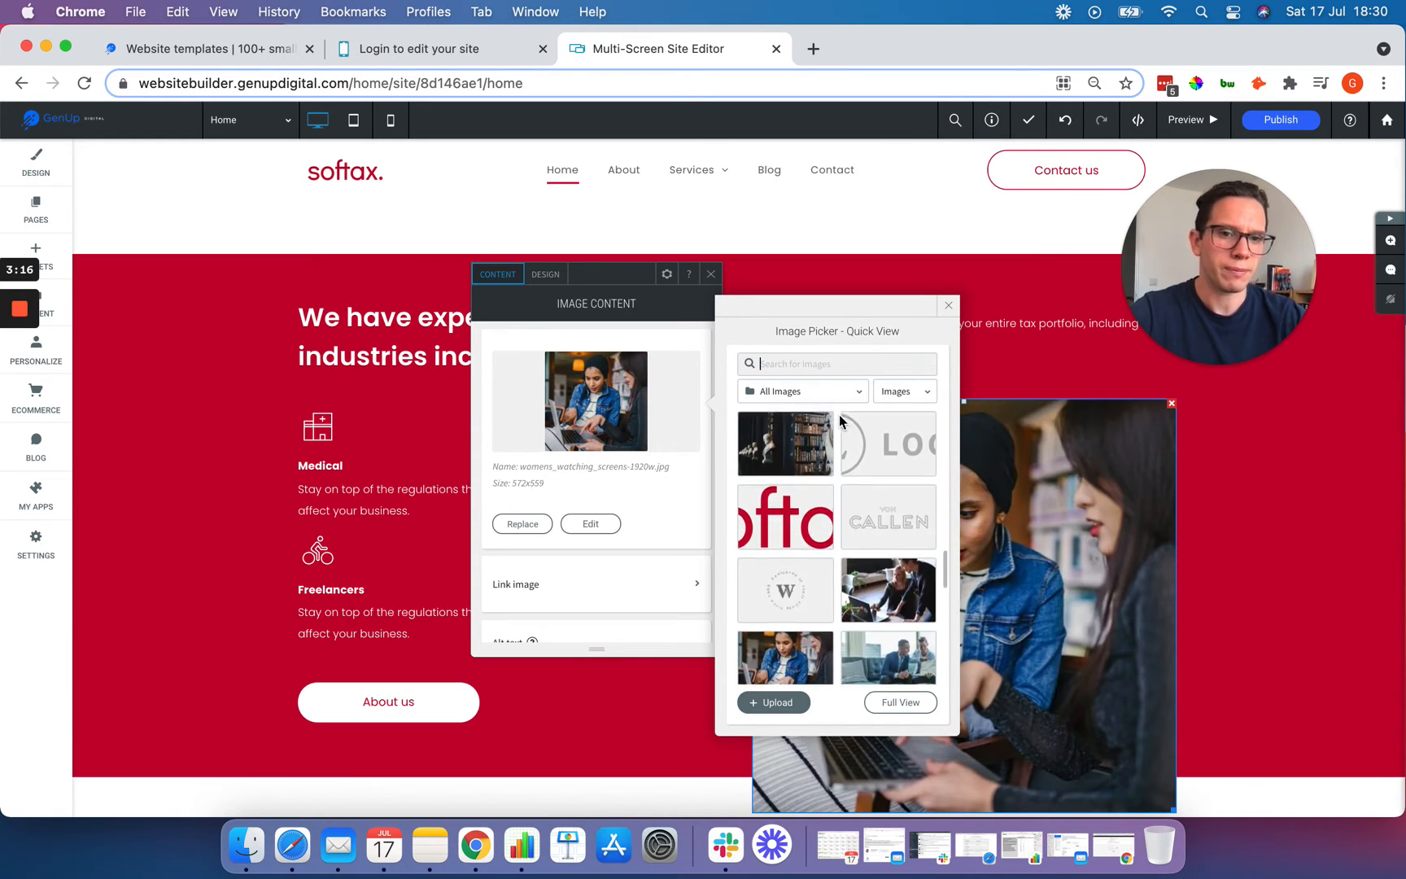
scroll(825, 540, up, 8)
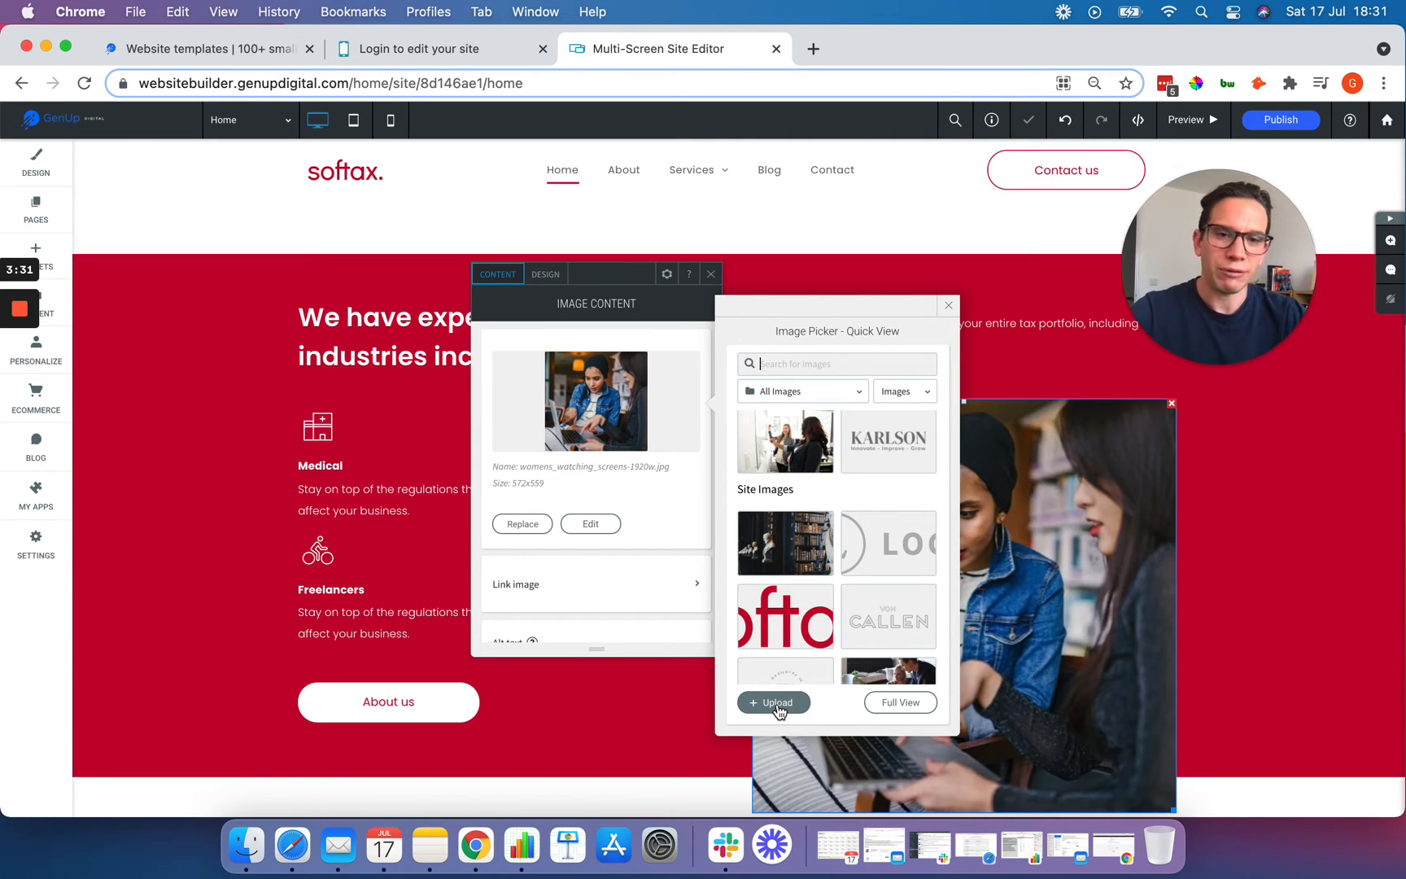
click(951, 309)
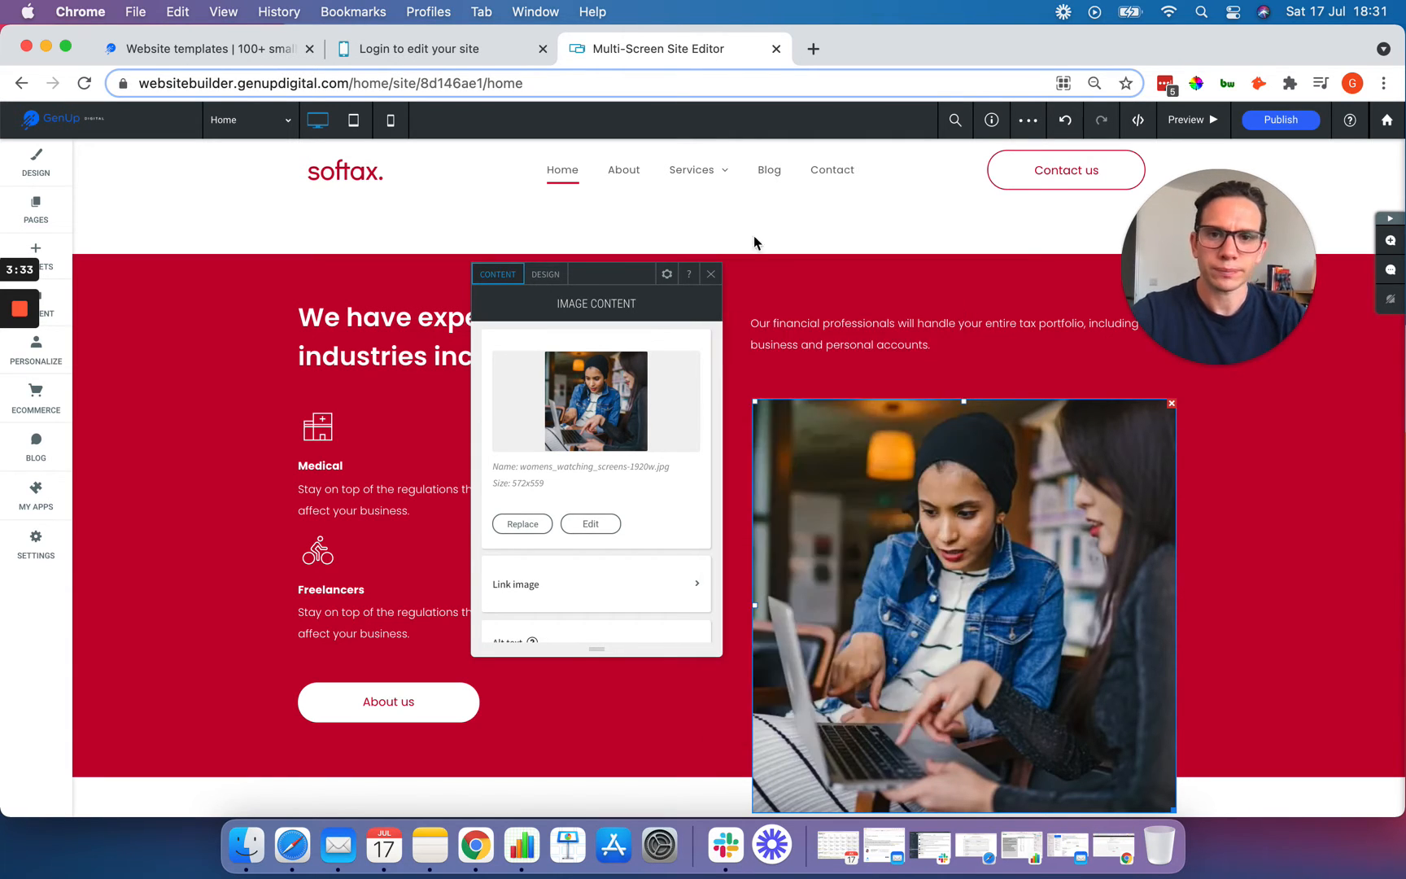
click(710, 274)
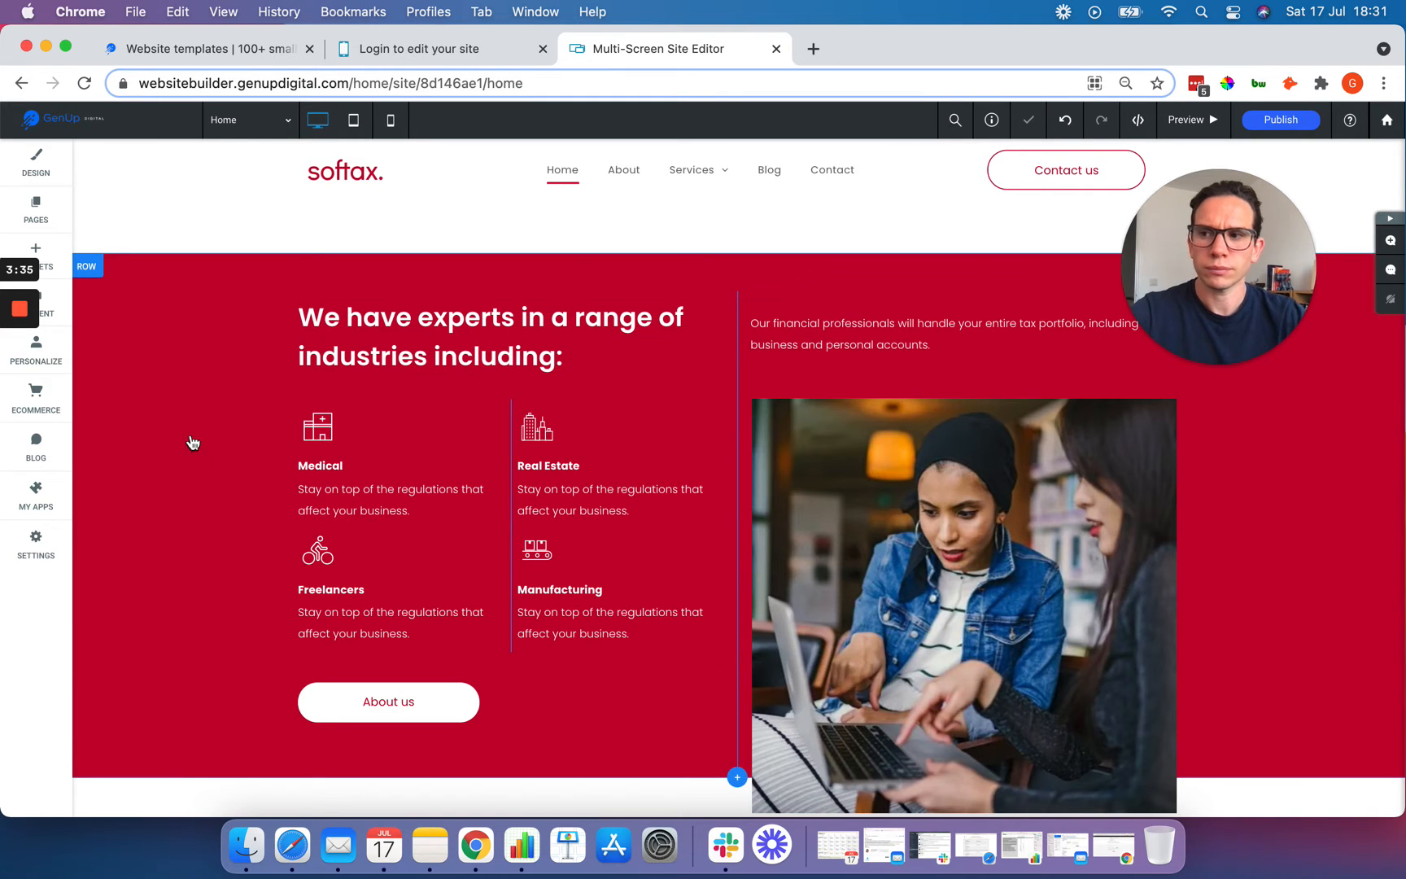
- Check the header navigation, the site's page list and the new page types, including the Blank Page naming form, without adding a page
scroll(151, 502, up, 15)
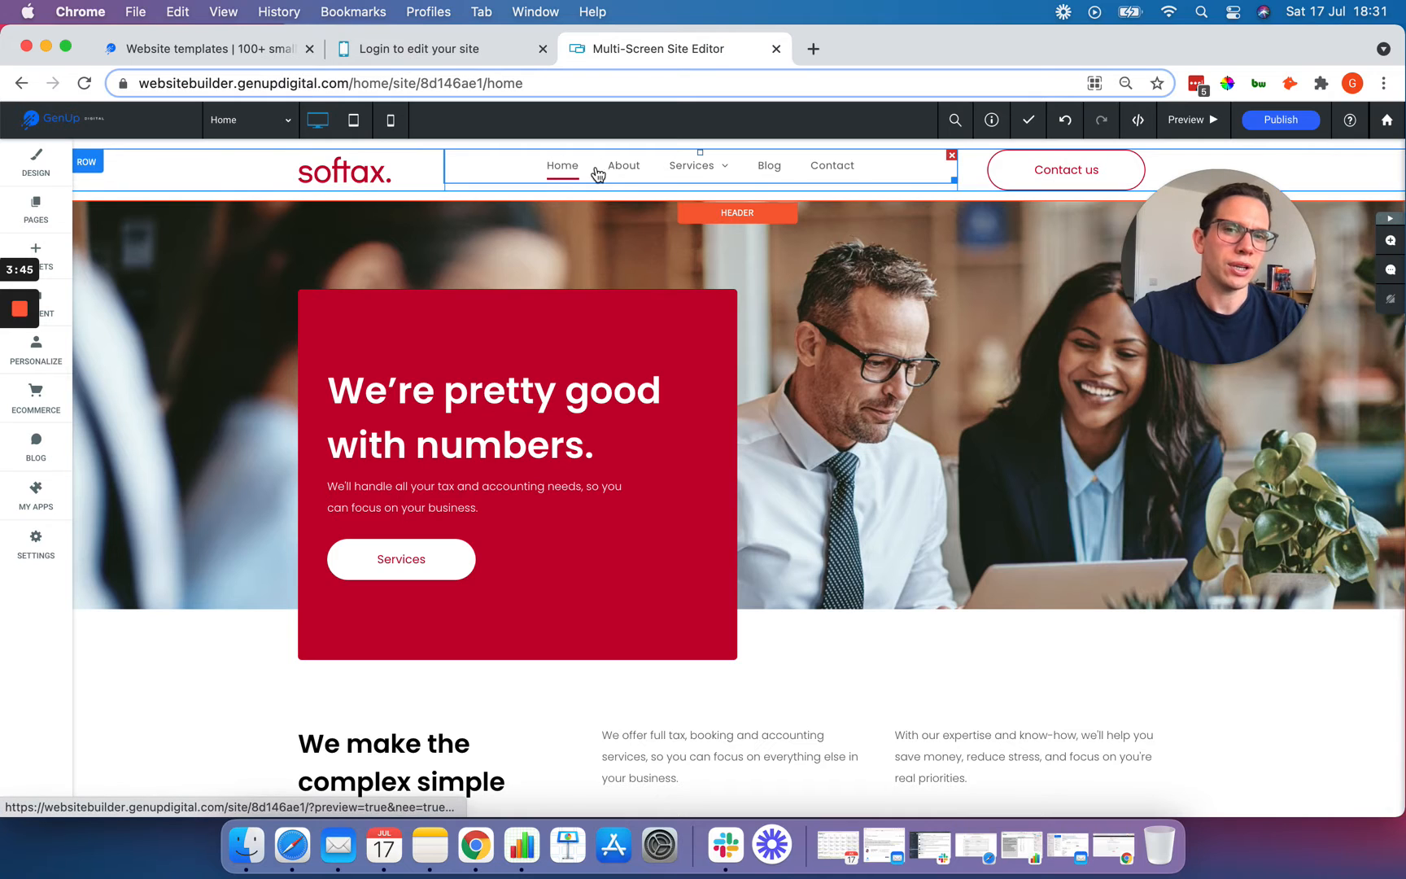
mouse_move(686, 173)
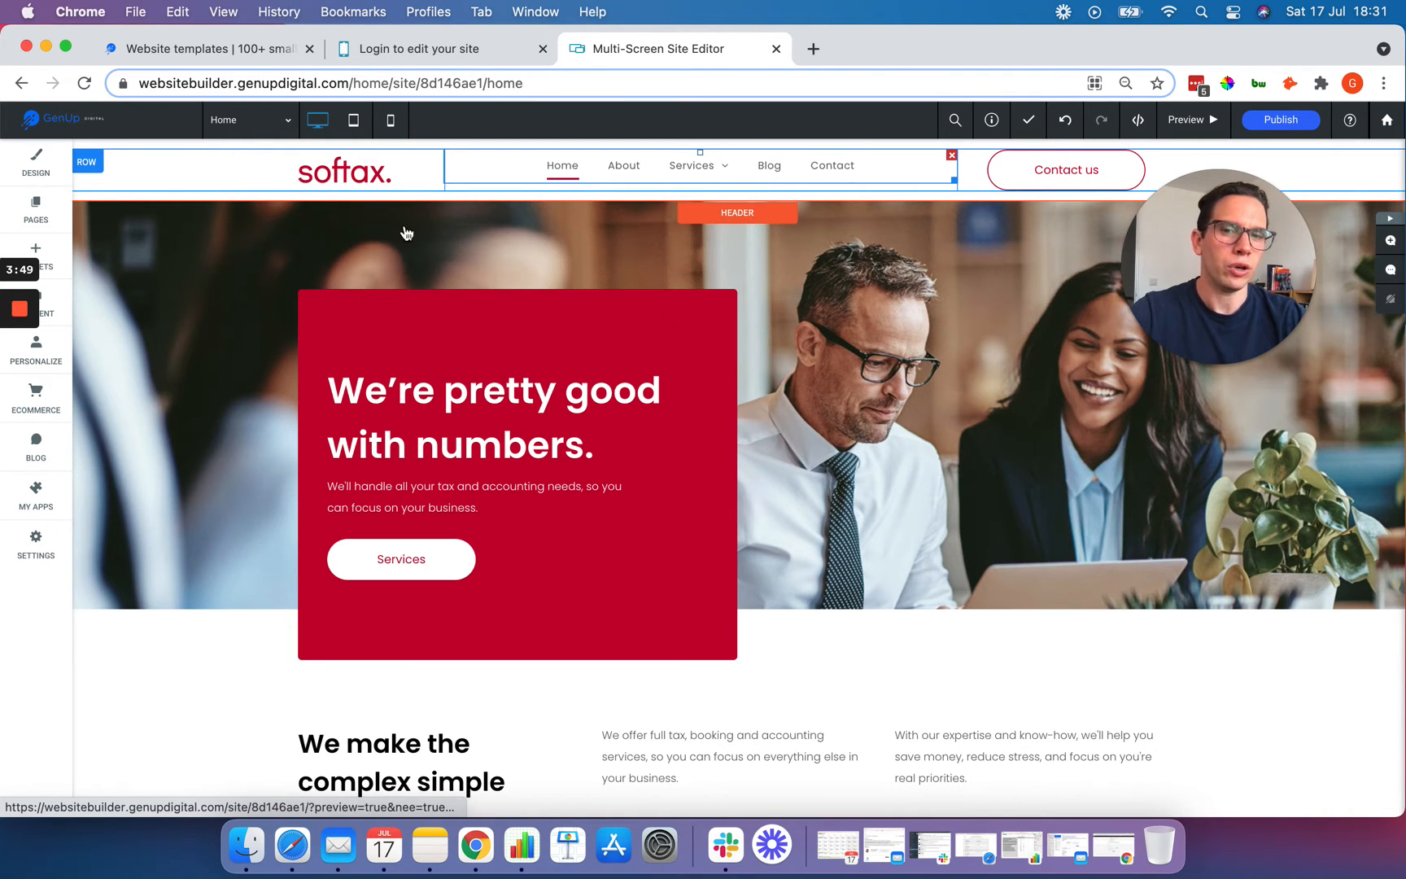
click(35, 214)
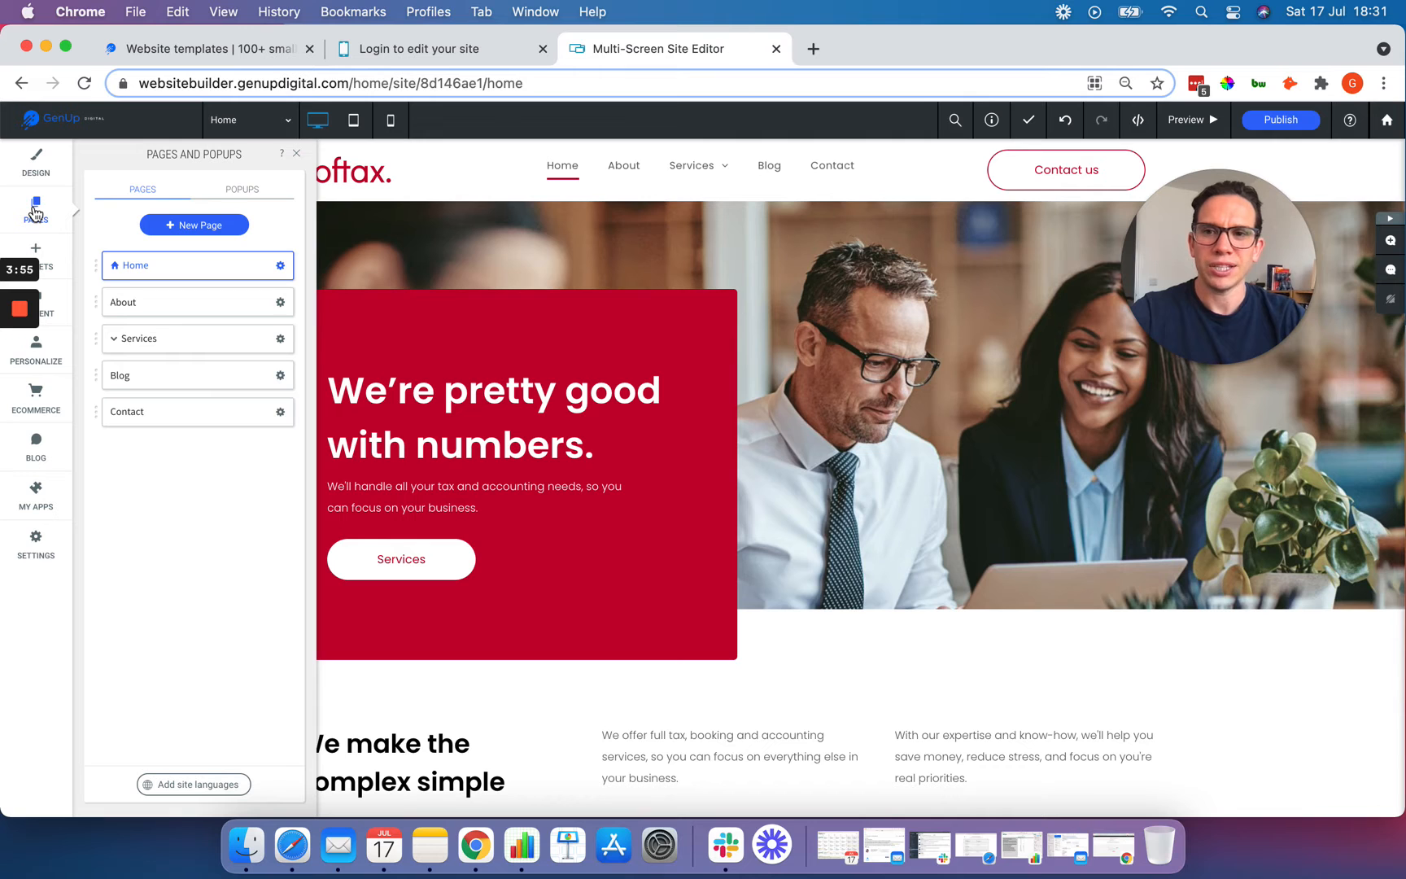
click(186, 225)
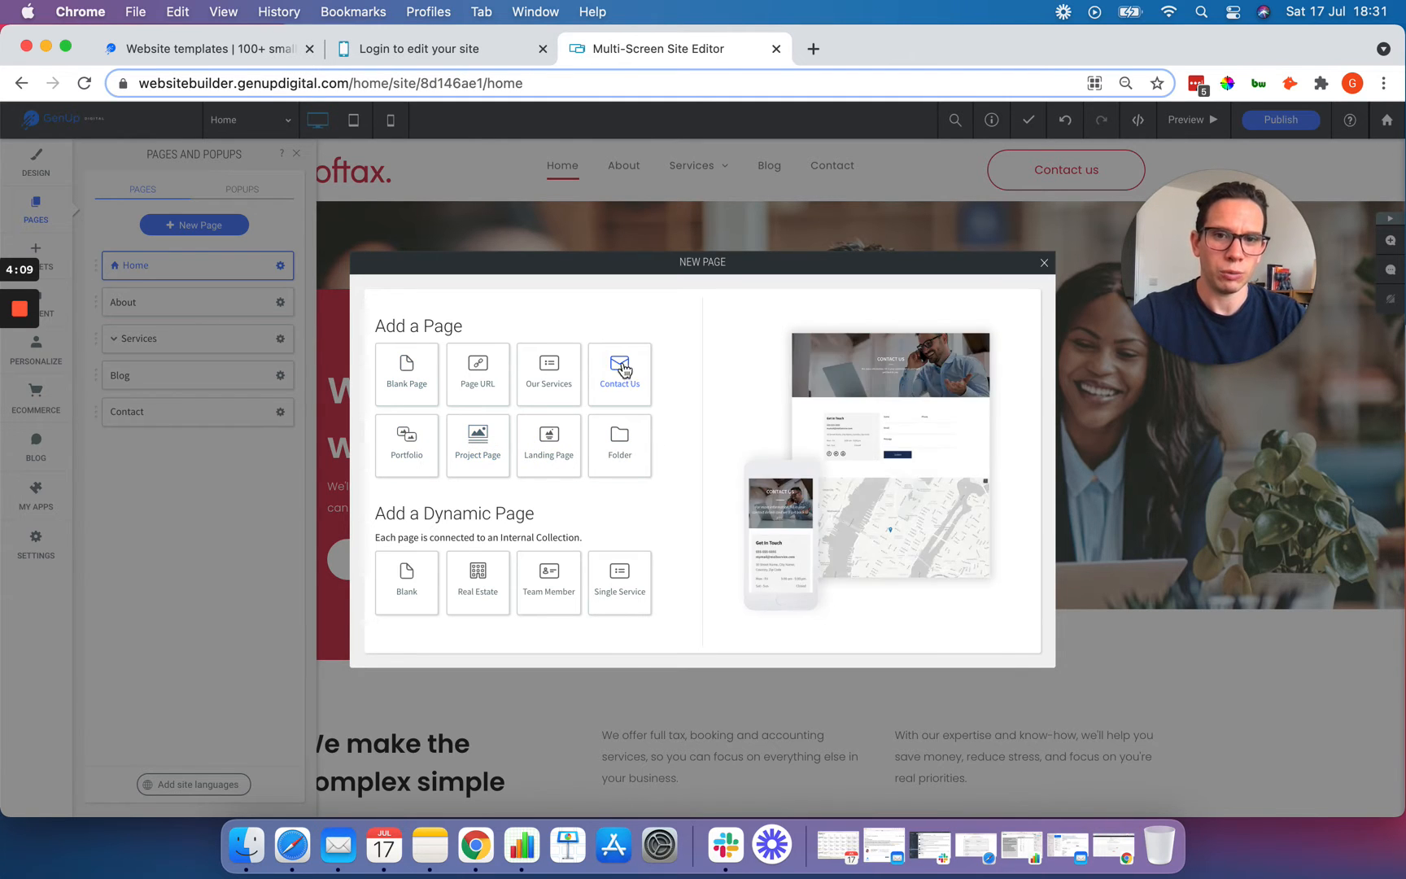
click(405, 382)
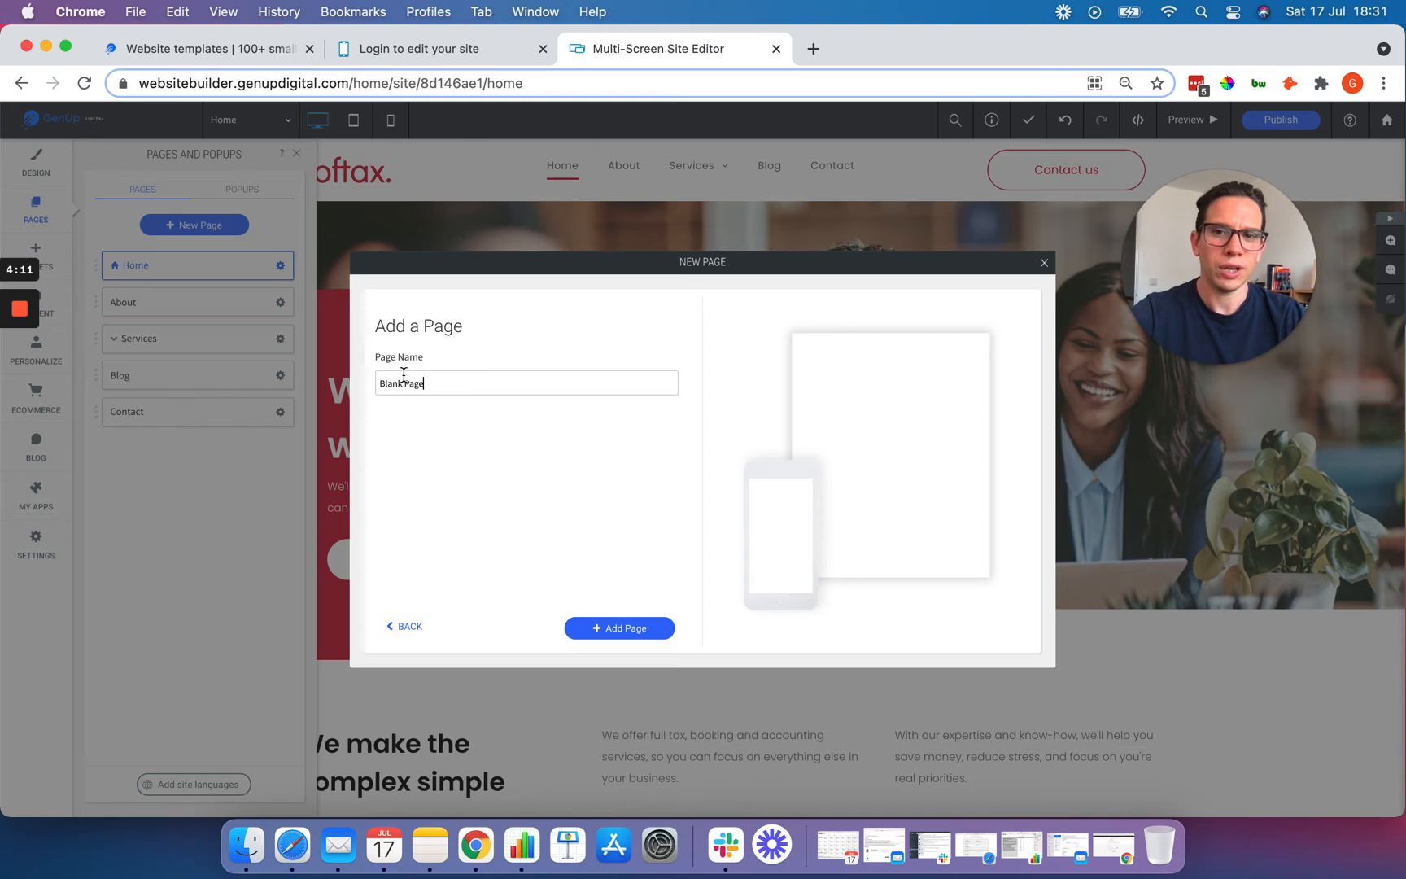
drag(439, 383, 378, 386)
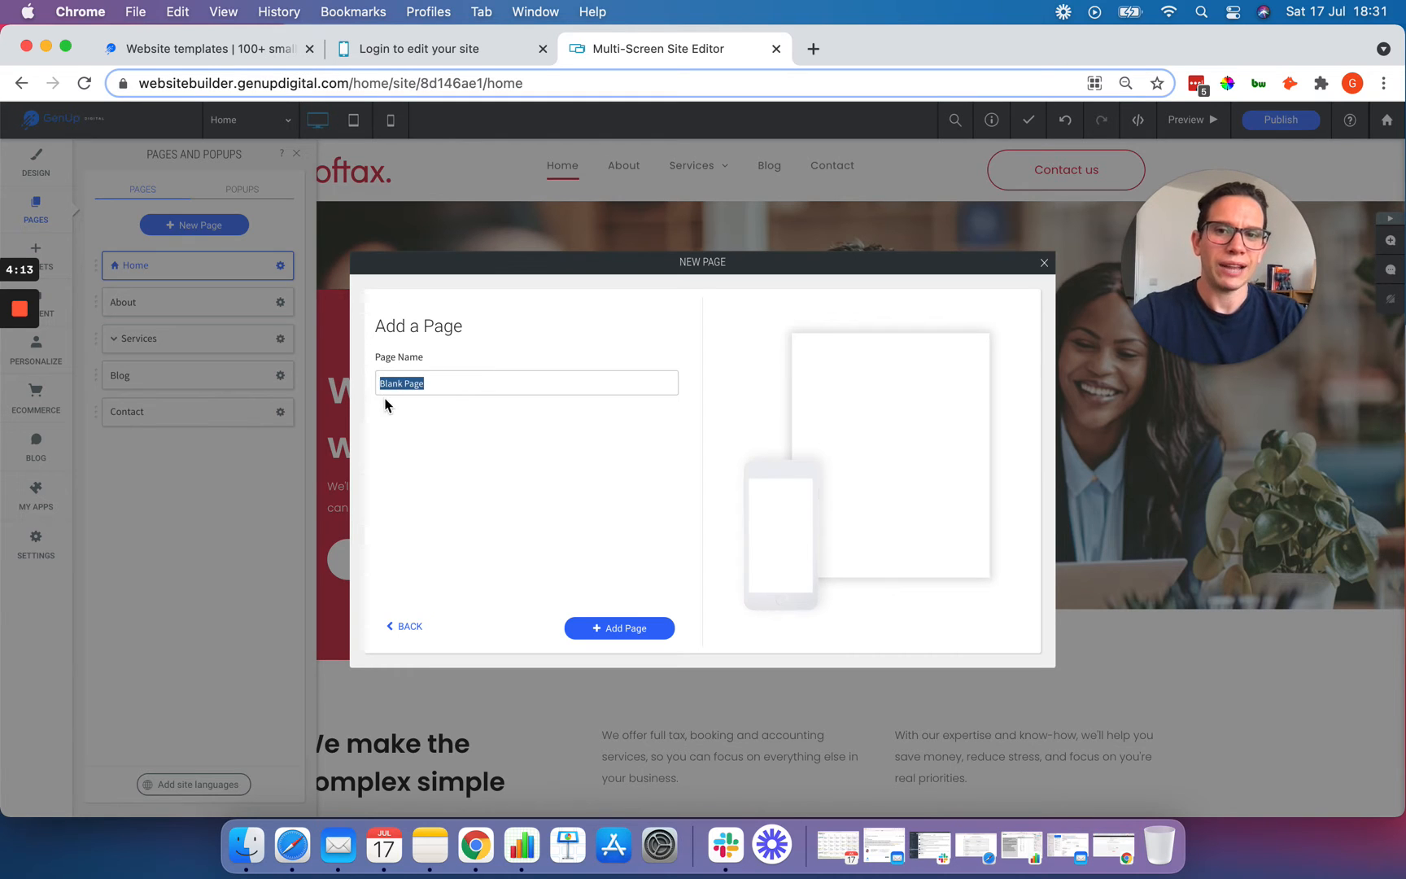
click(411, 378)
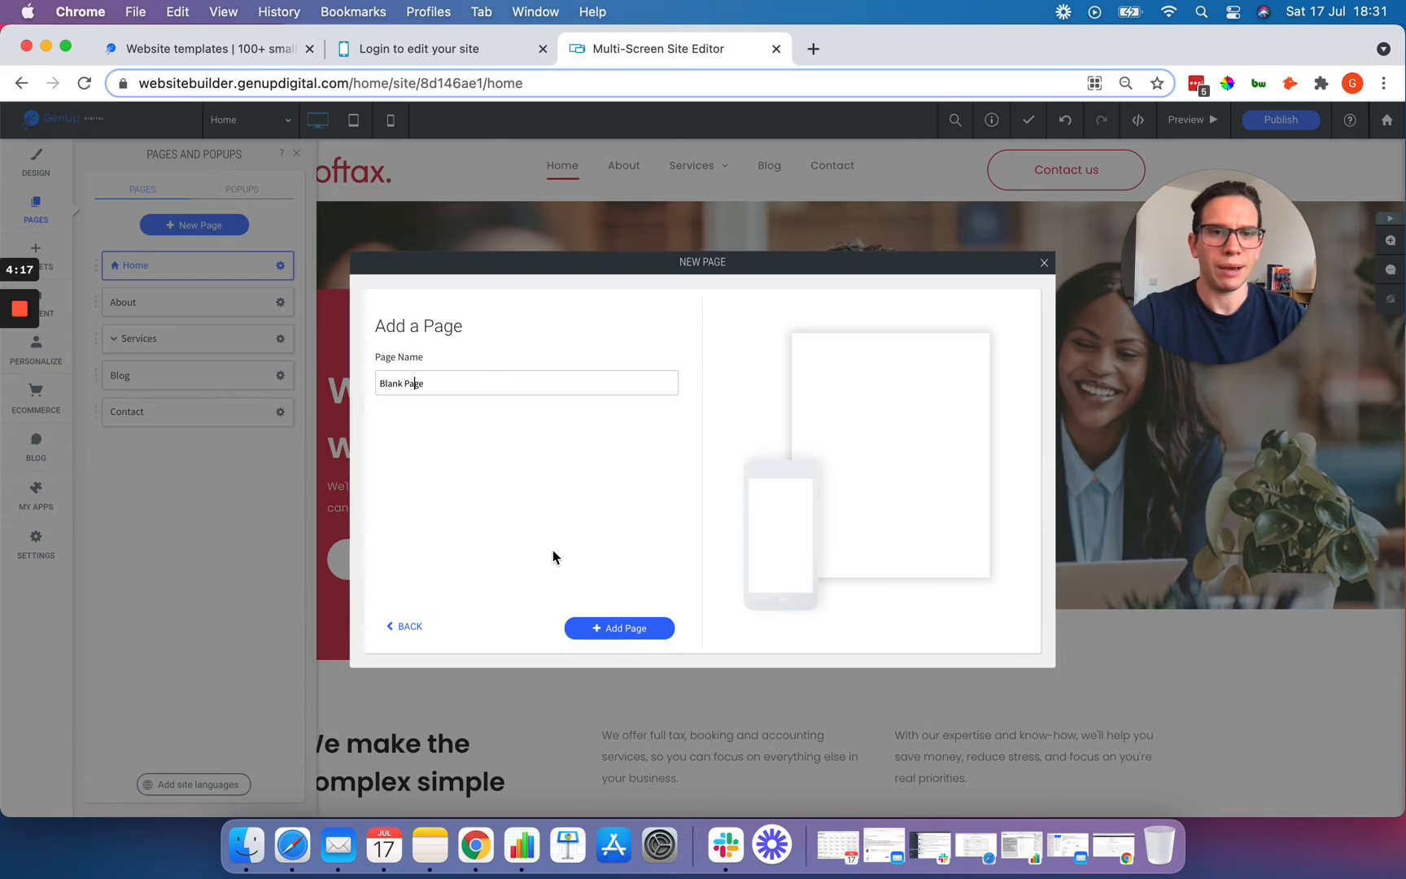
click(1044, 266)
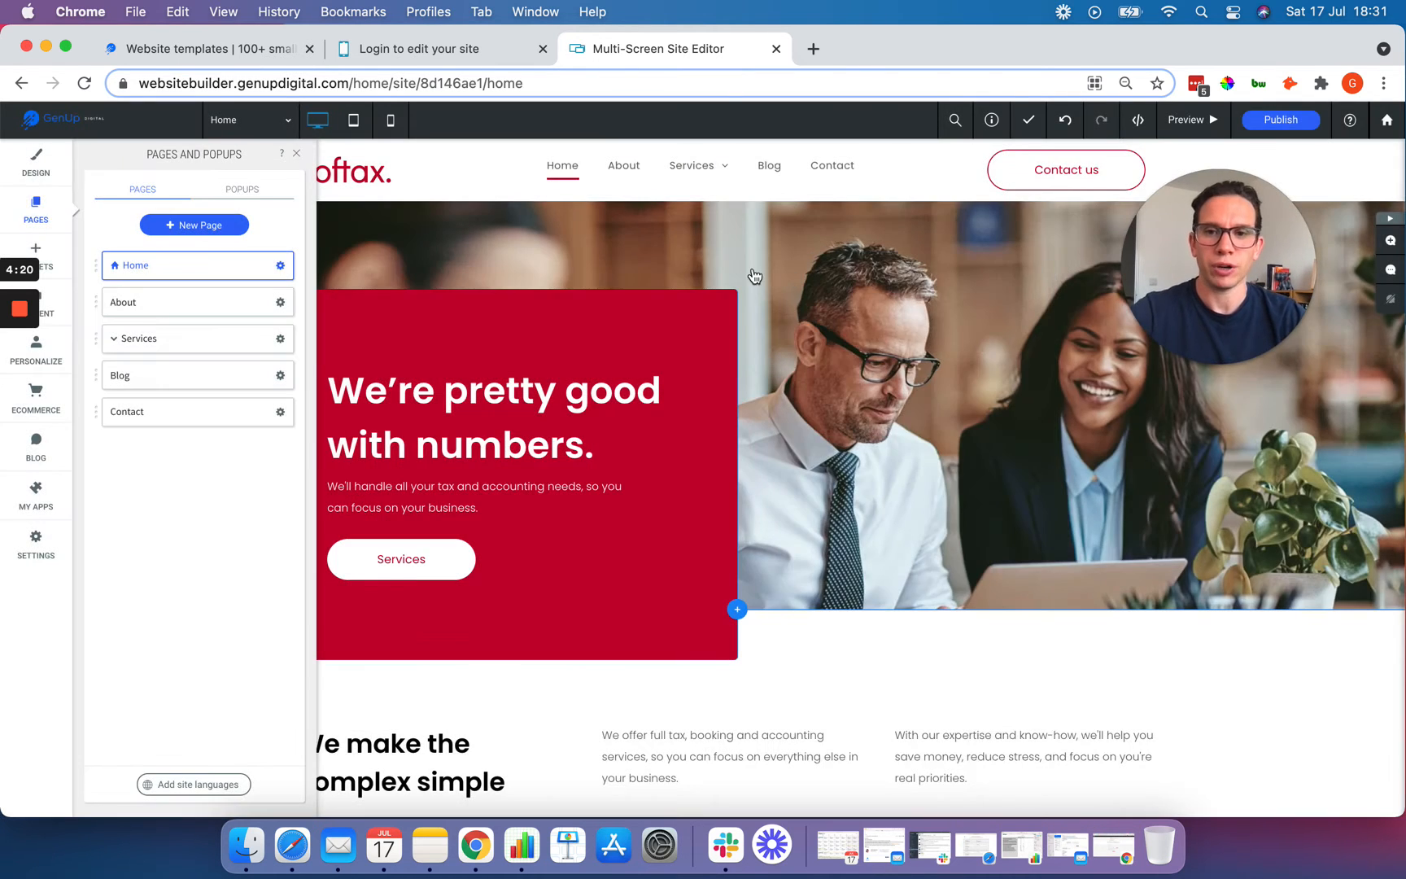
click(296, 153)
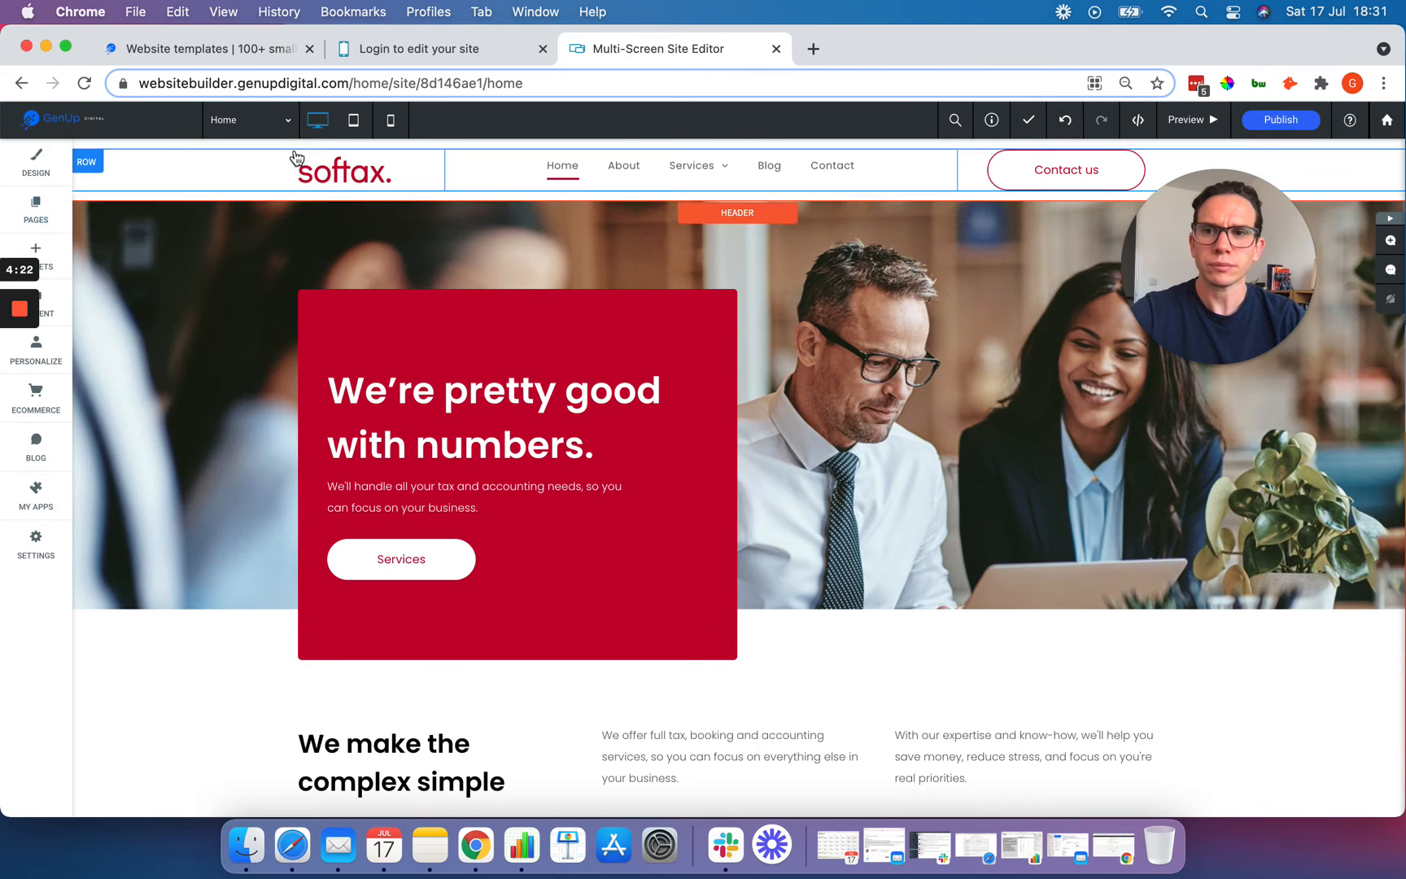
- Look over the site's Global Design categories and close them
click(36, 171)
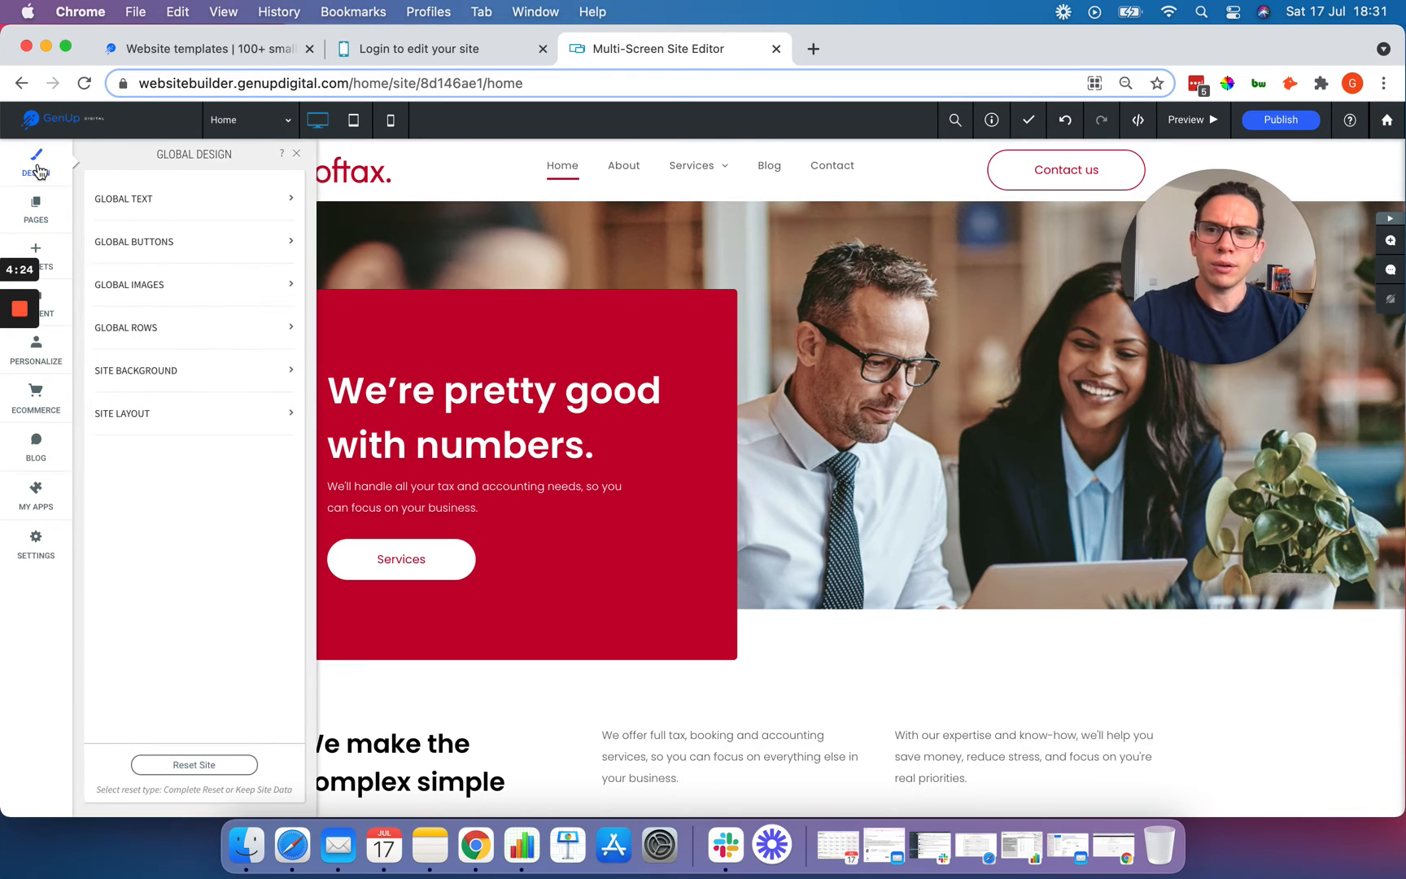
click(297, 155)
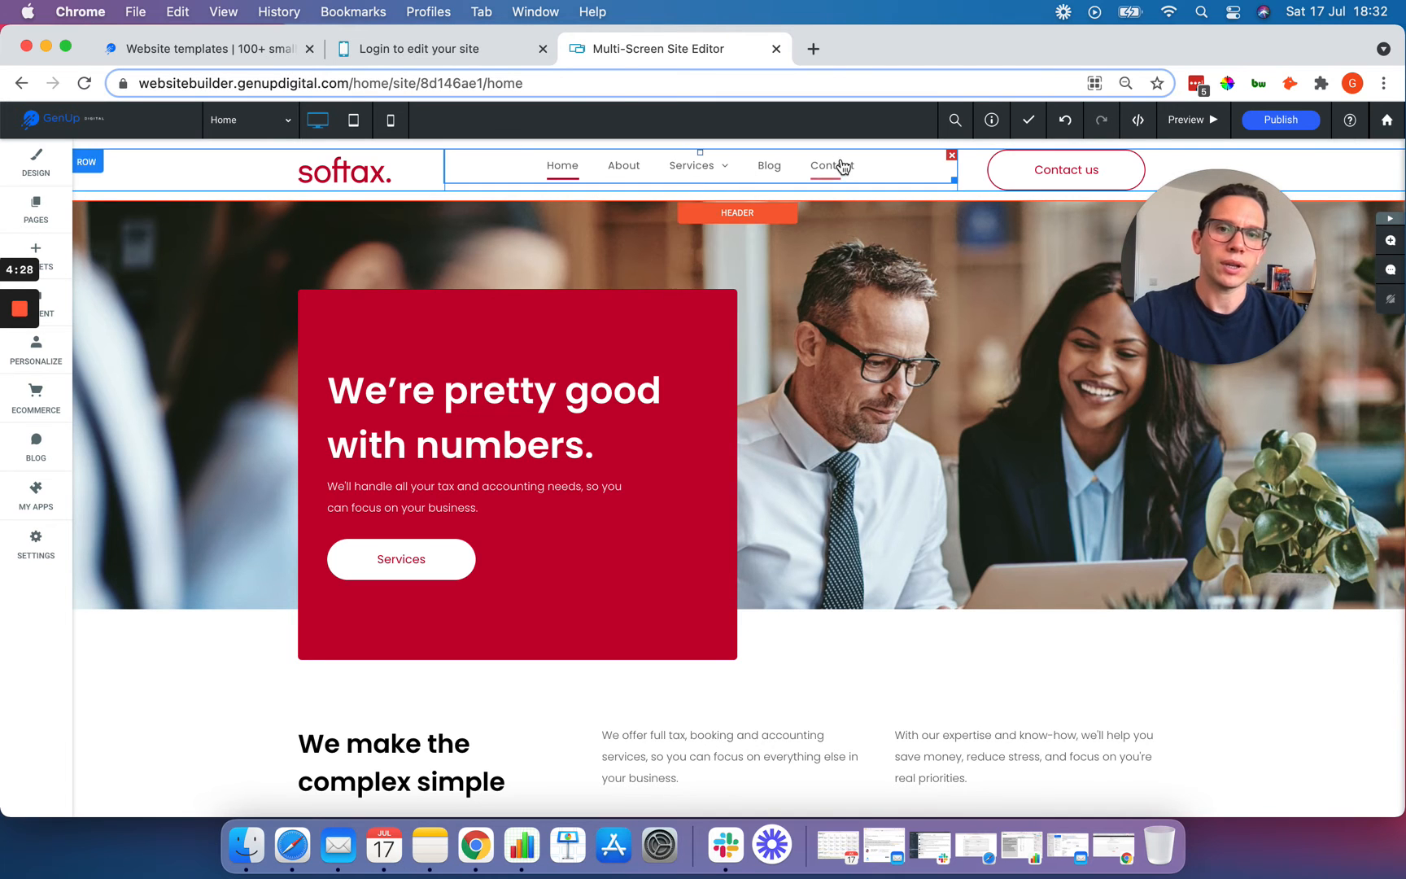
- Start adding a section between the services photos and the red industries section, and browse the Flex Sections layouts
scroll(293, 359, down, 10)
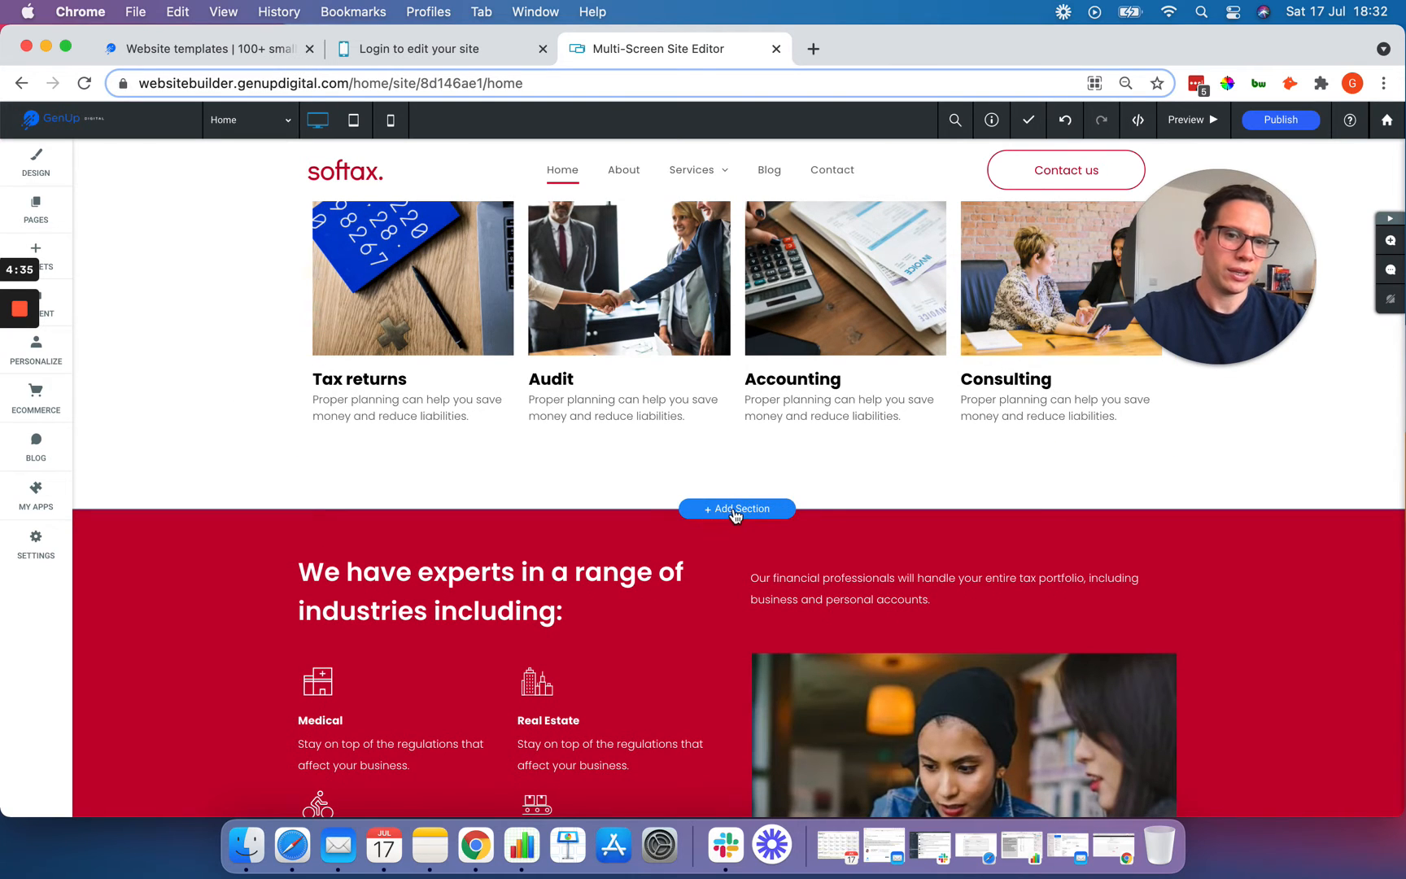
scroll(493, 480, down, 3)
scroll(494, 482, down, 3)
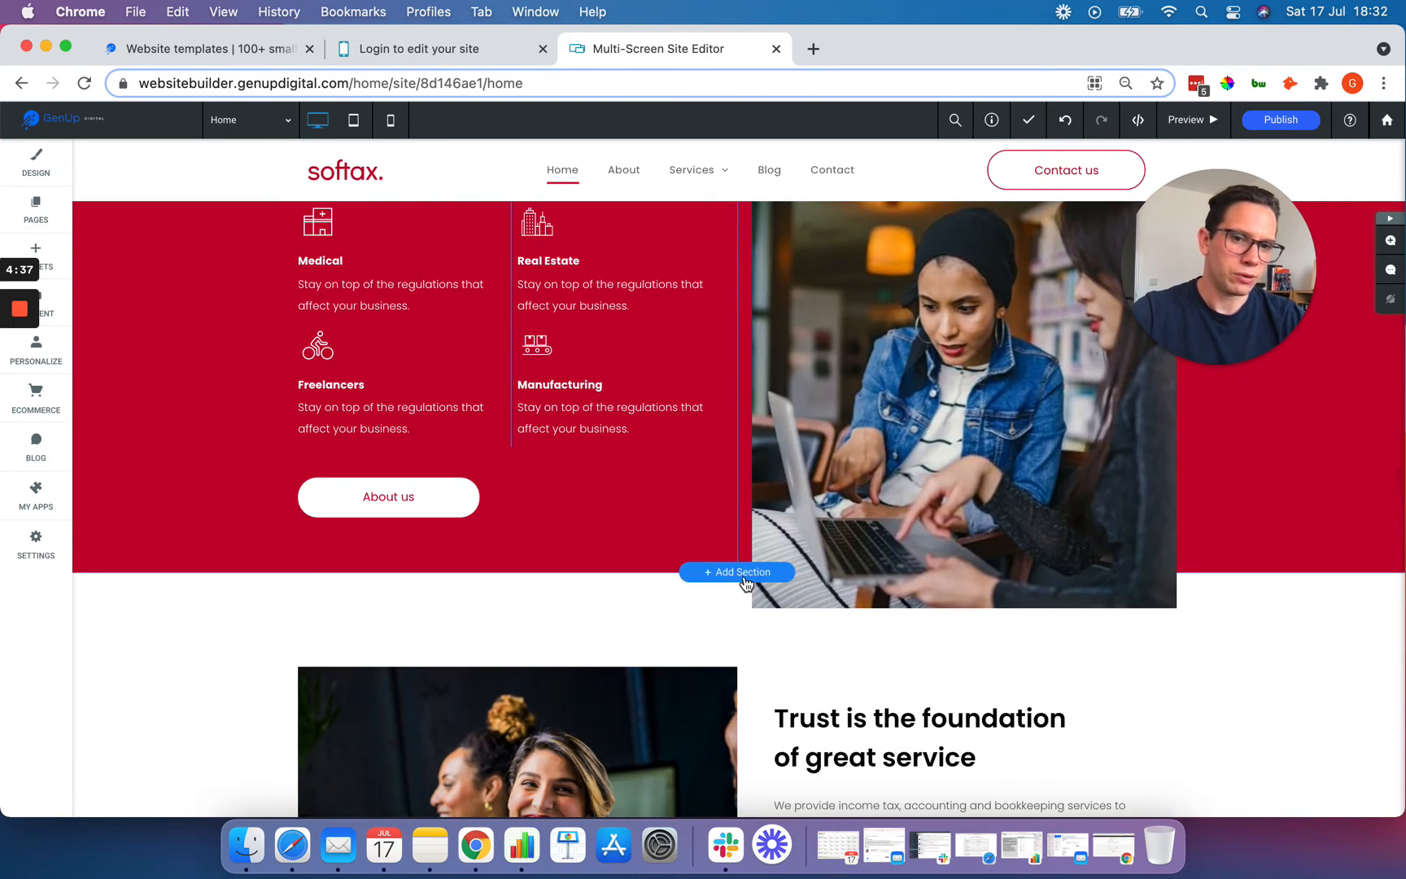
scroll(742, 579, up, 5)
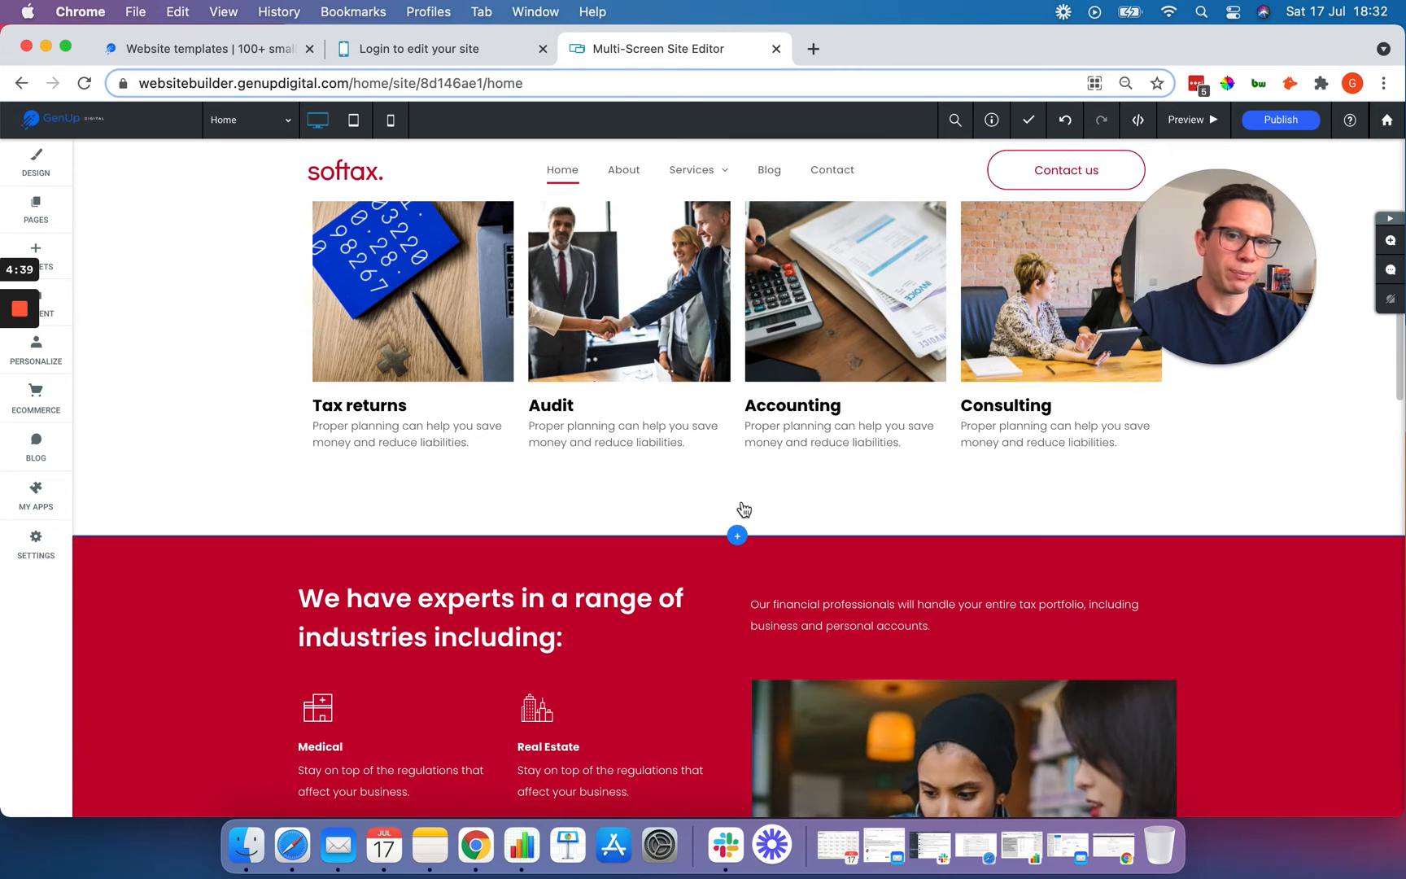
scroll(722, 503, down, 1)
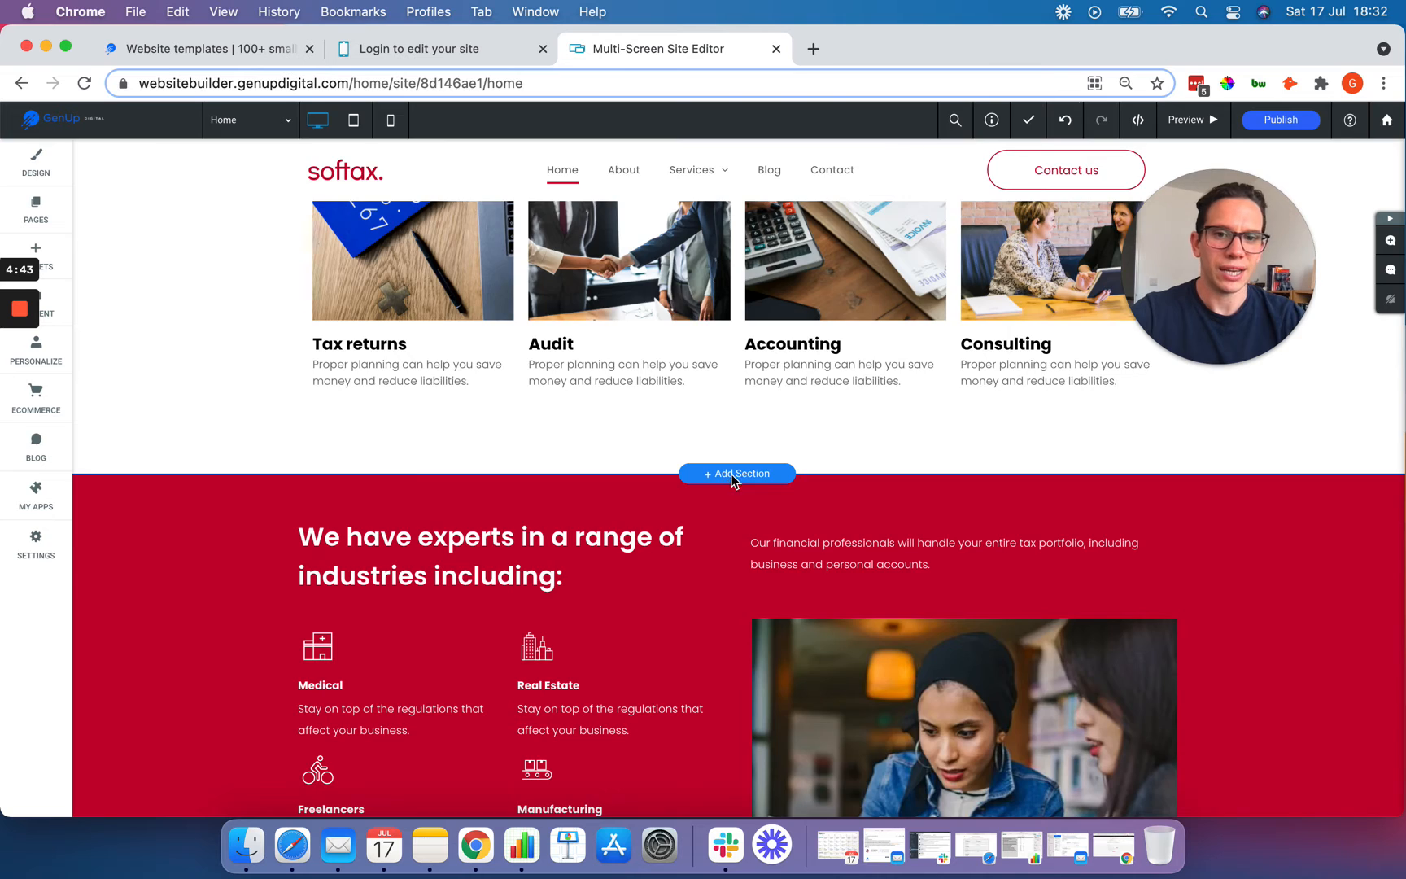
click(737, 479)
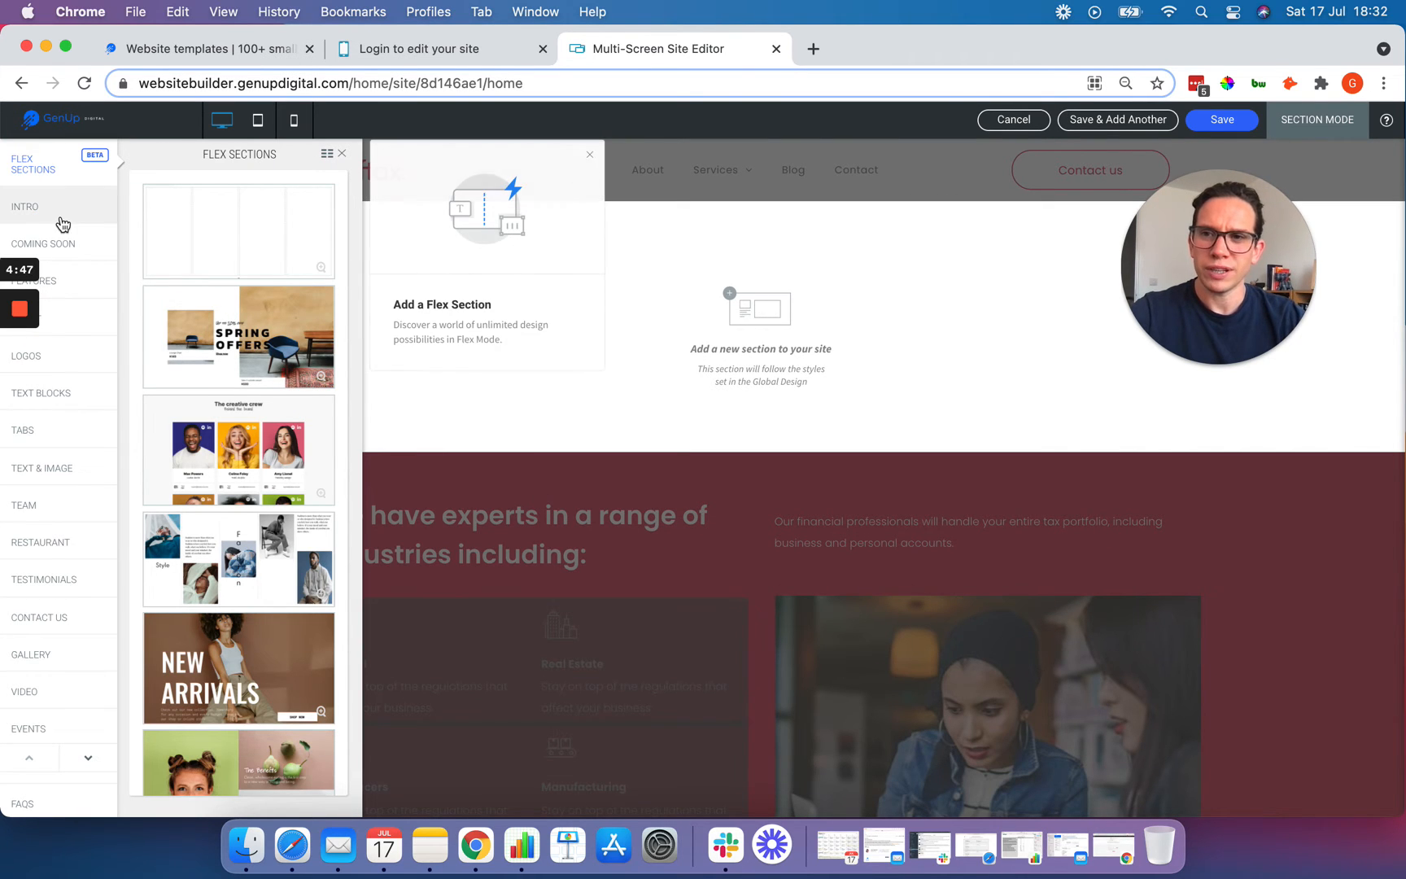
scroll(183, 345, down, 5)
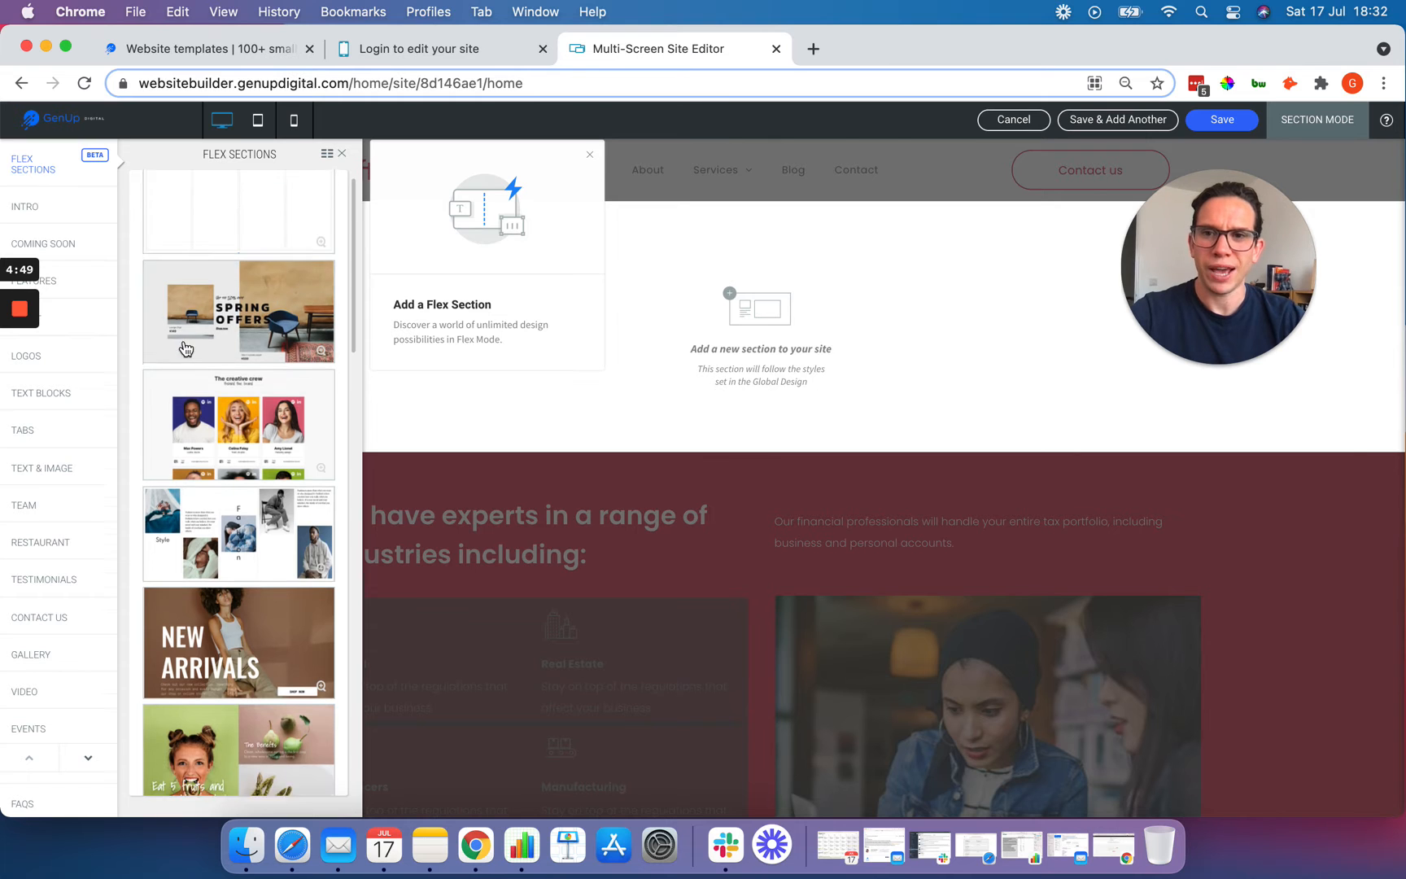
scroll(185, 348, down, 15)
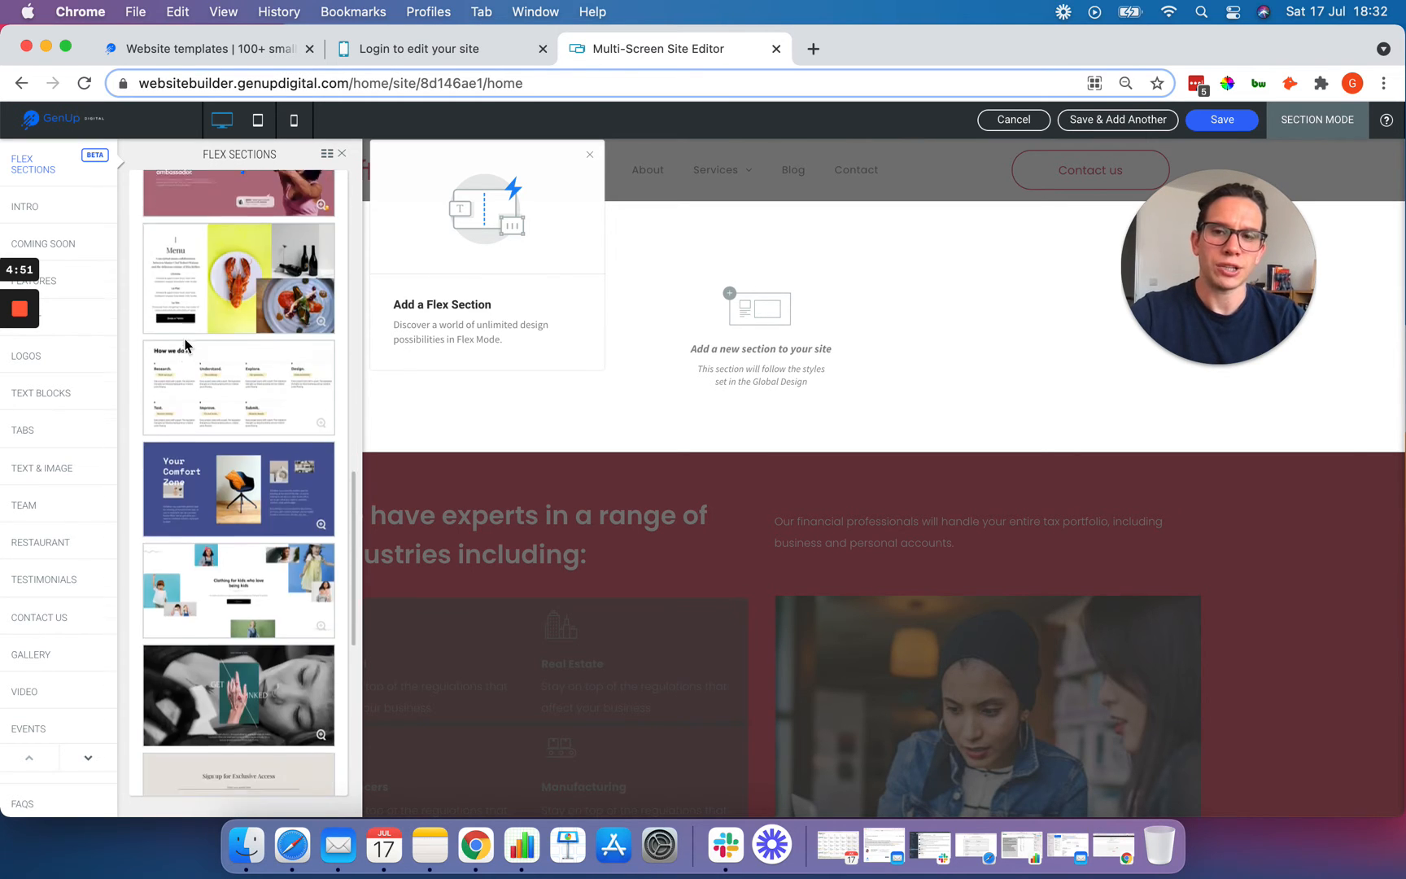
scroll(186, 347, down, 5)
scroll(186, 346, up, 20)
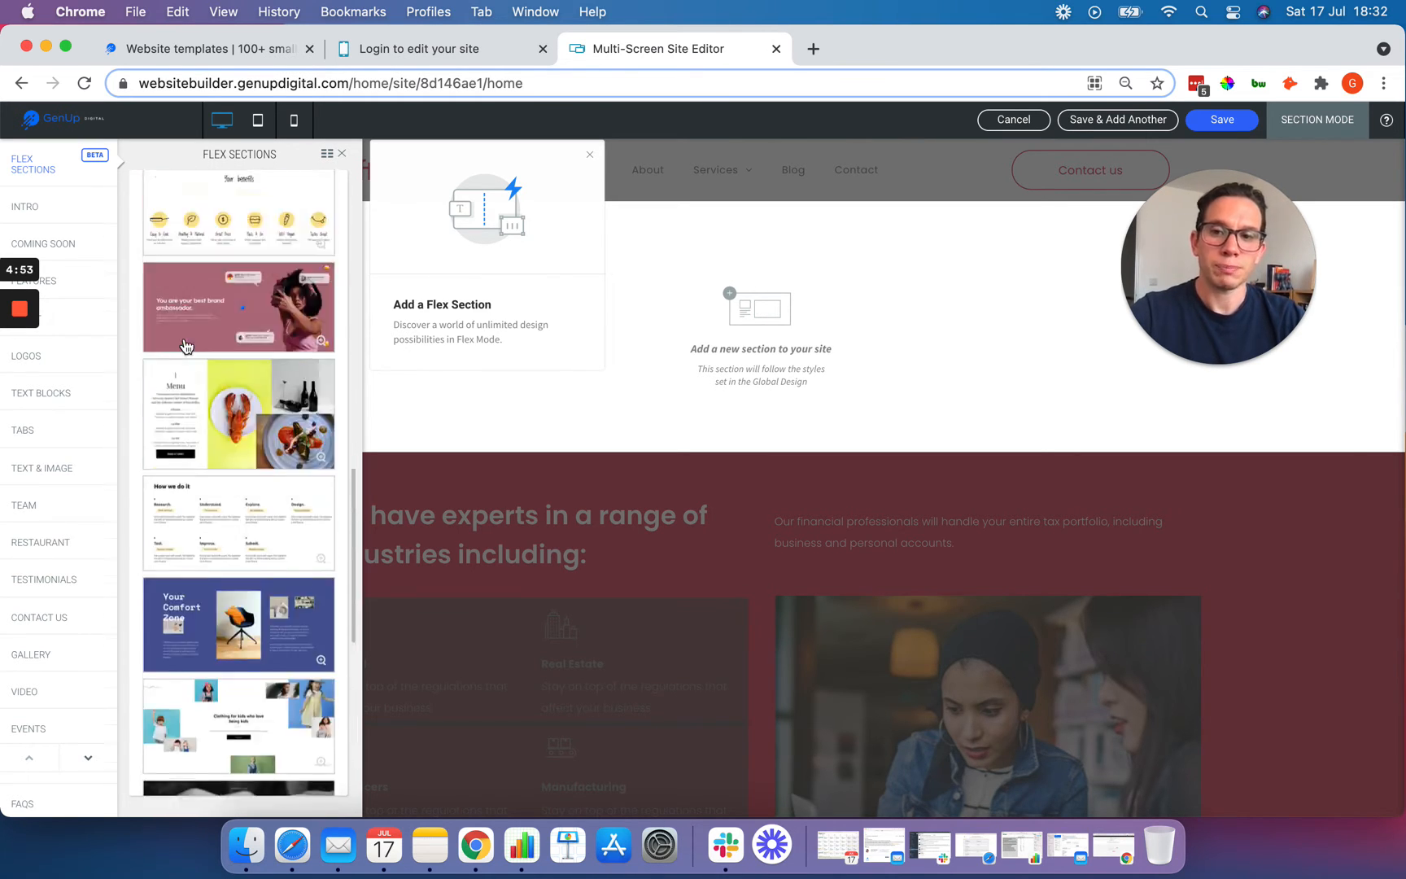
- Browse the section layouts from Intro through Tabs, return to Coming Soon, and leave section mode without adding a section
click(56, 213)
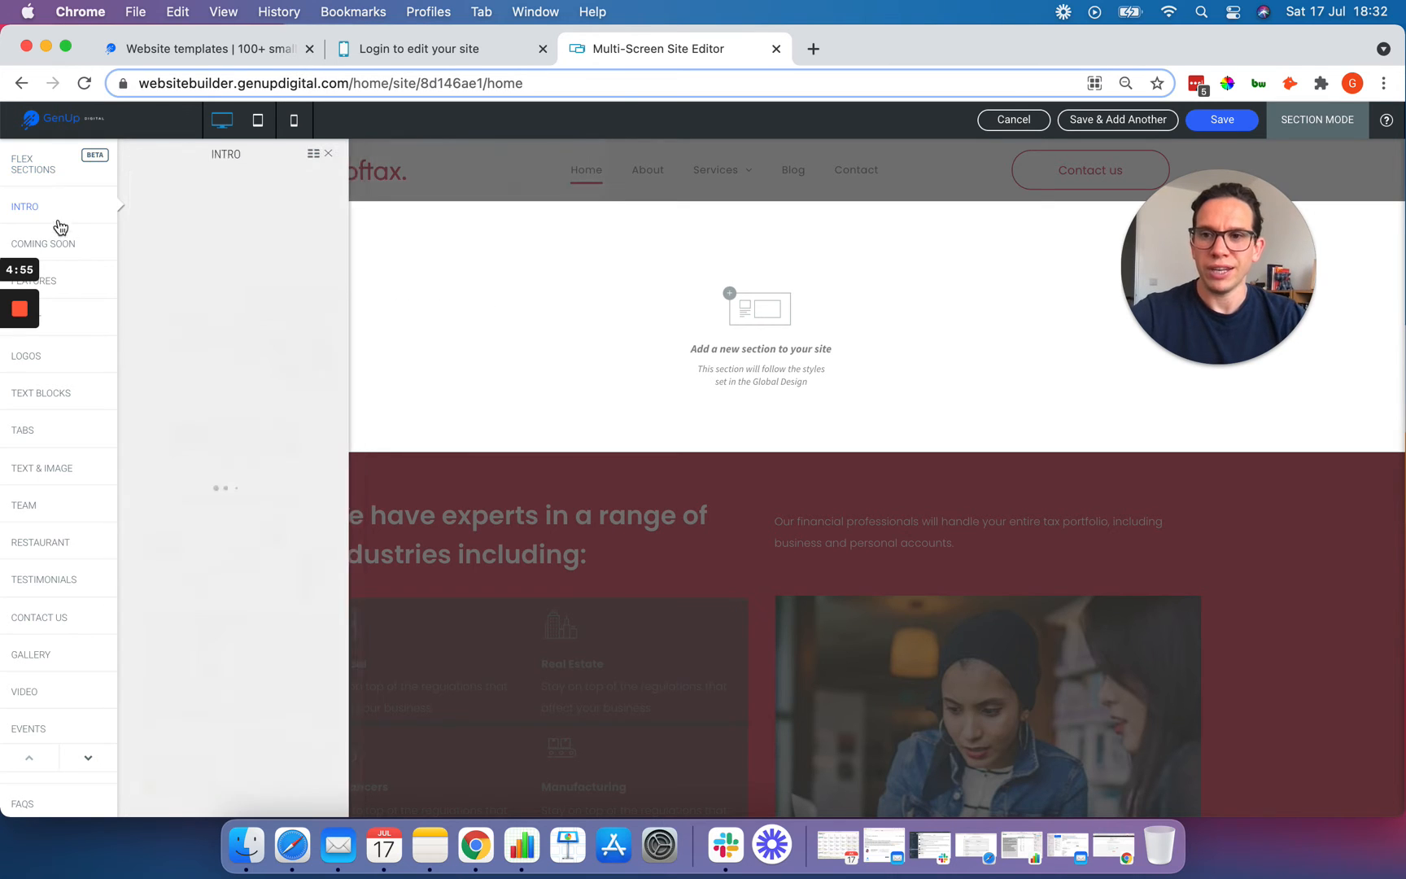
click(61, 245)
click(61, 285)
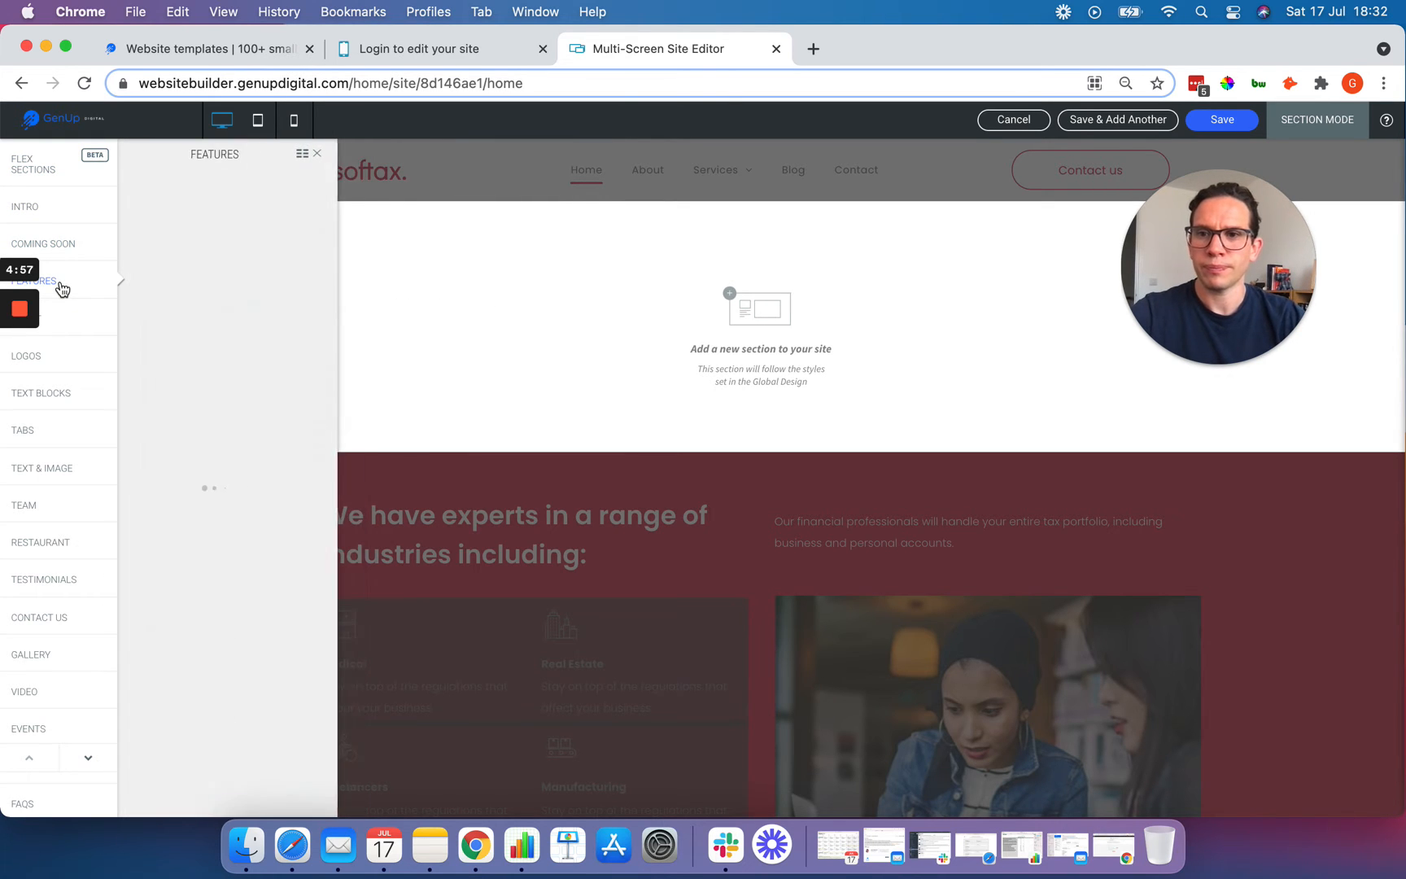
click(59, 317)
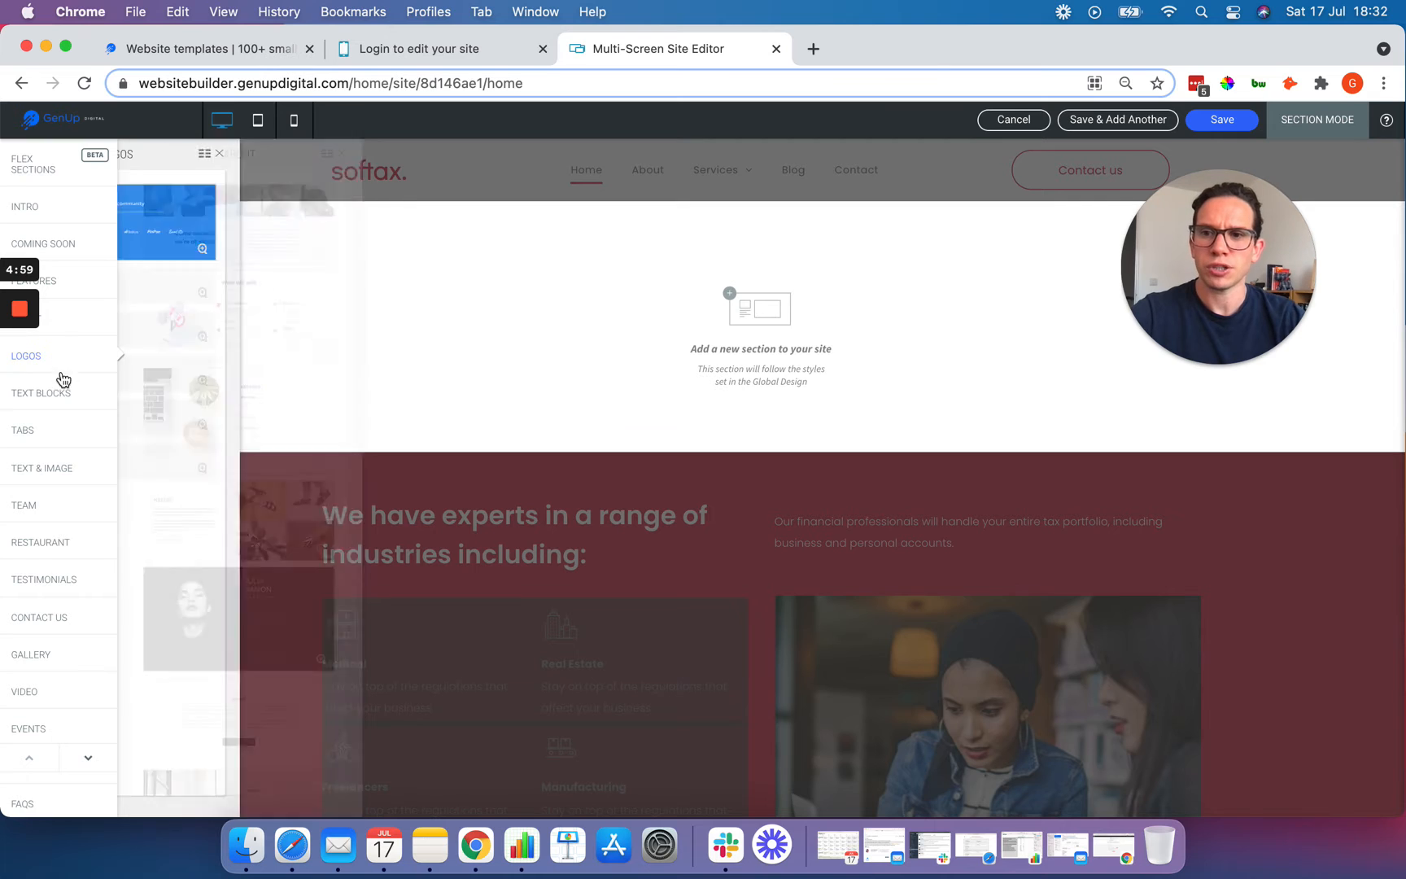
click(61, 392)
click(54, 428)
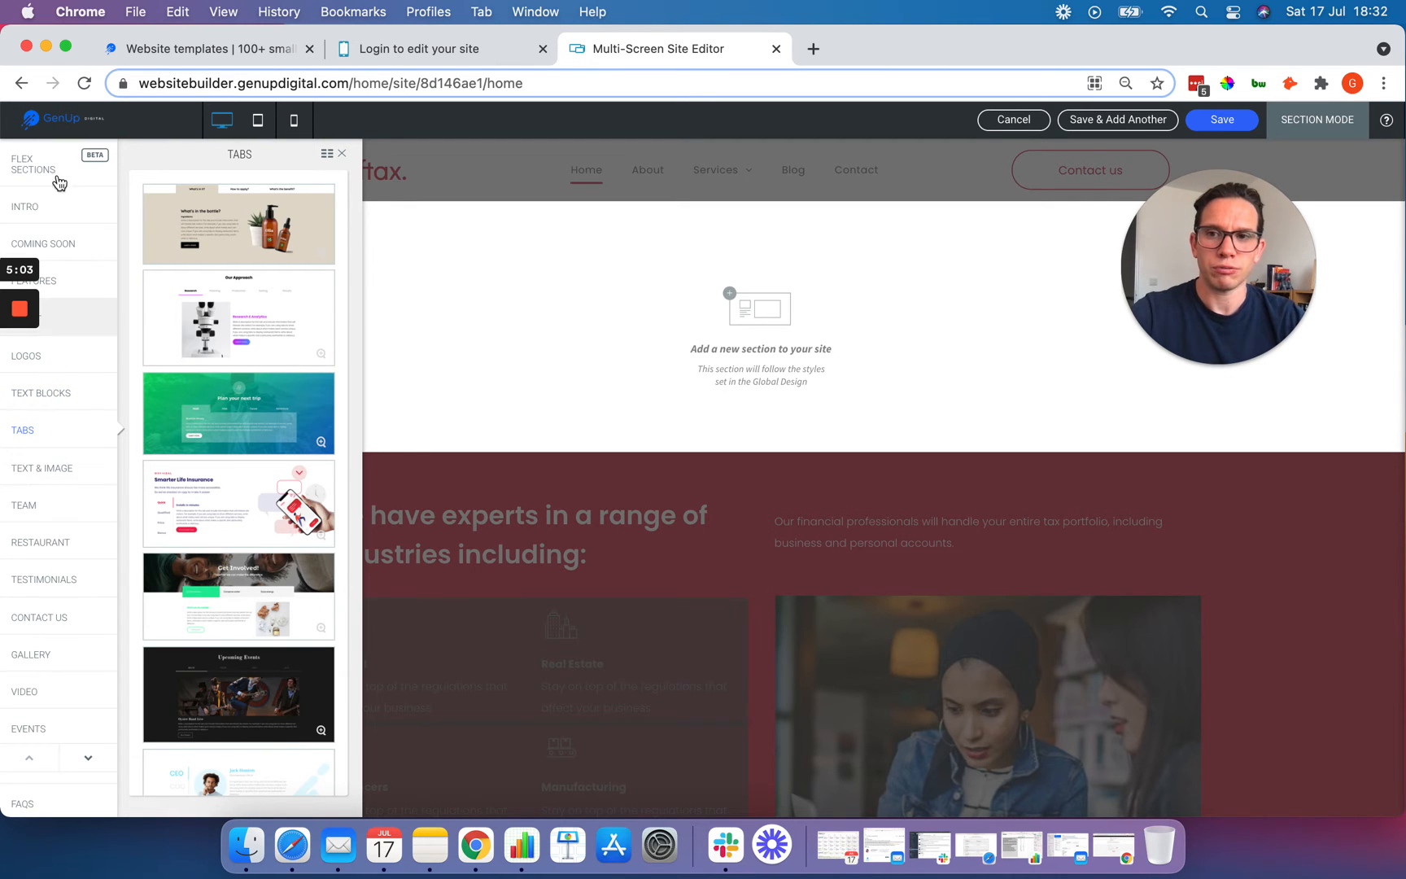
click(43, 238)
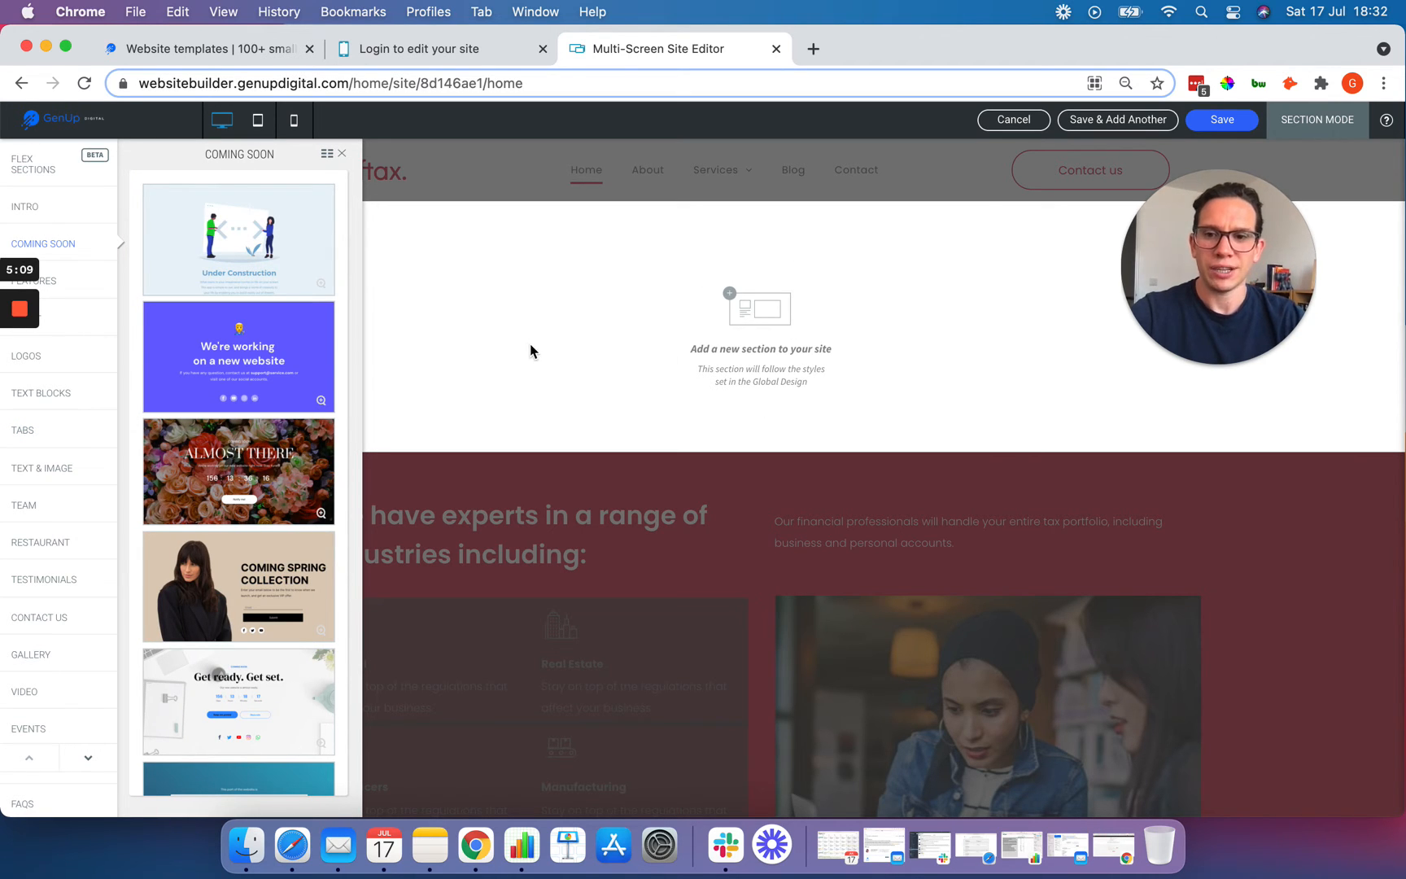
click(342, 157)
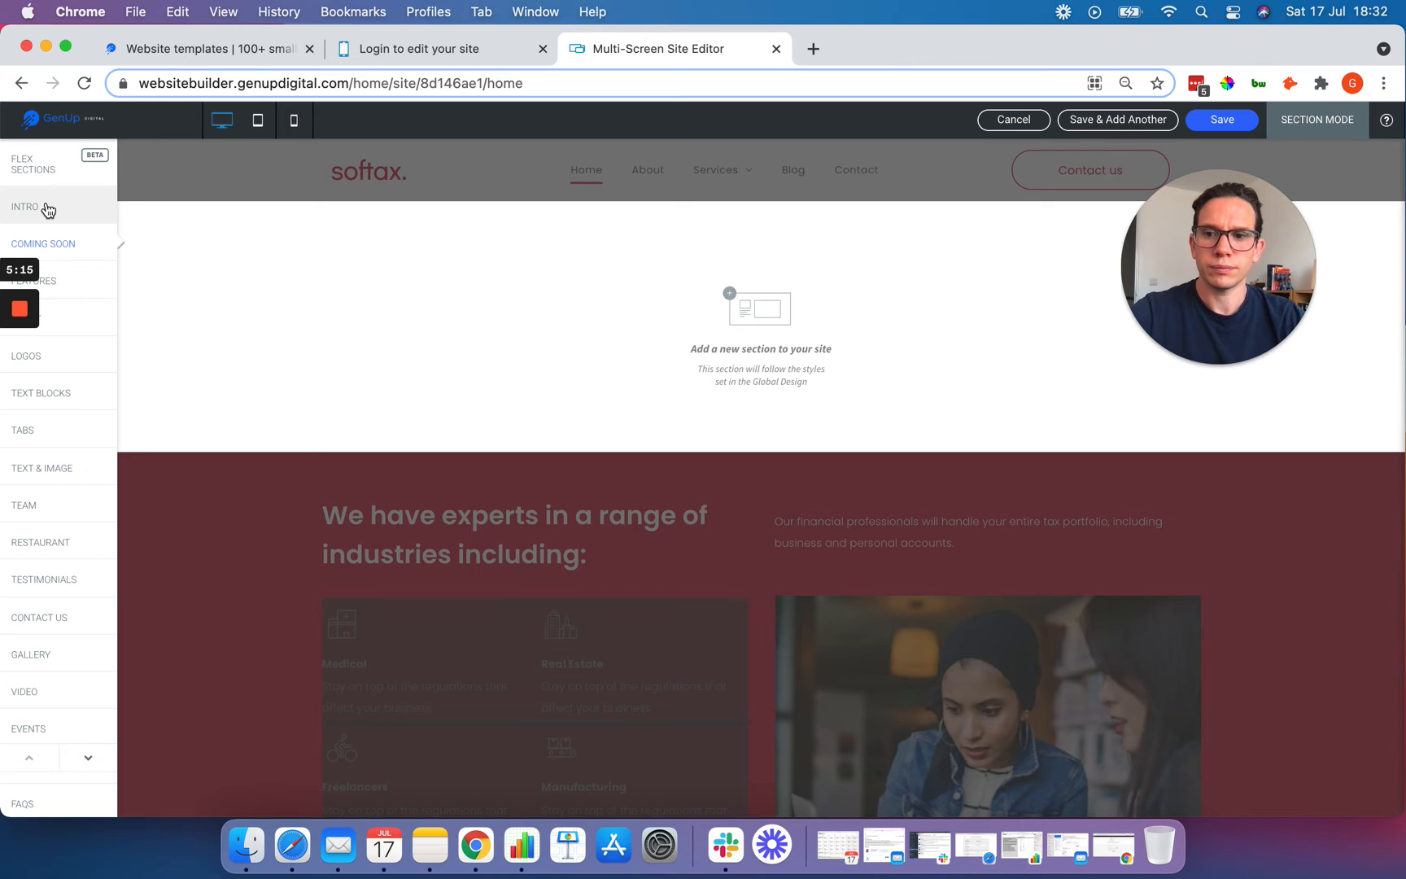
scroll(470, 326, up, 2)
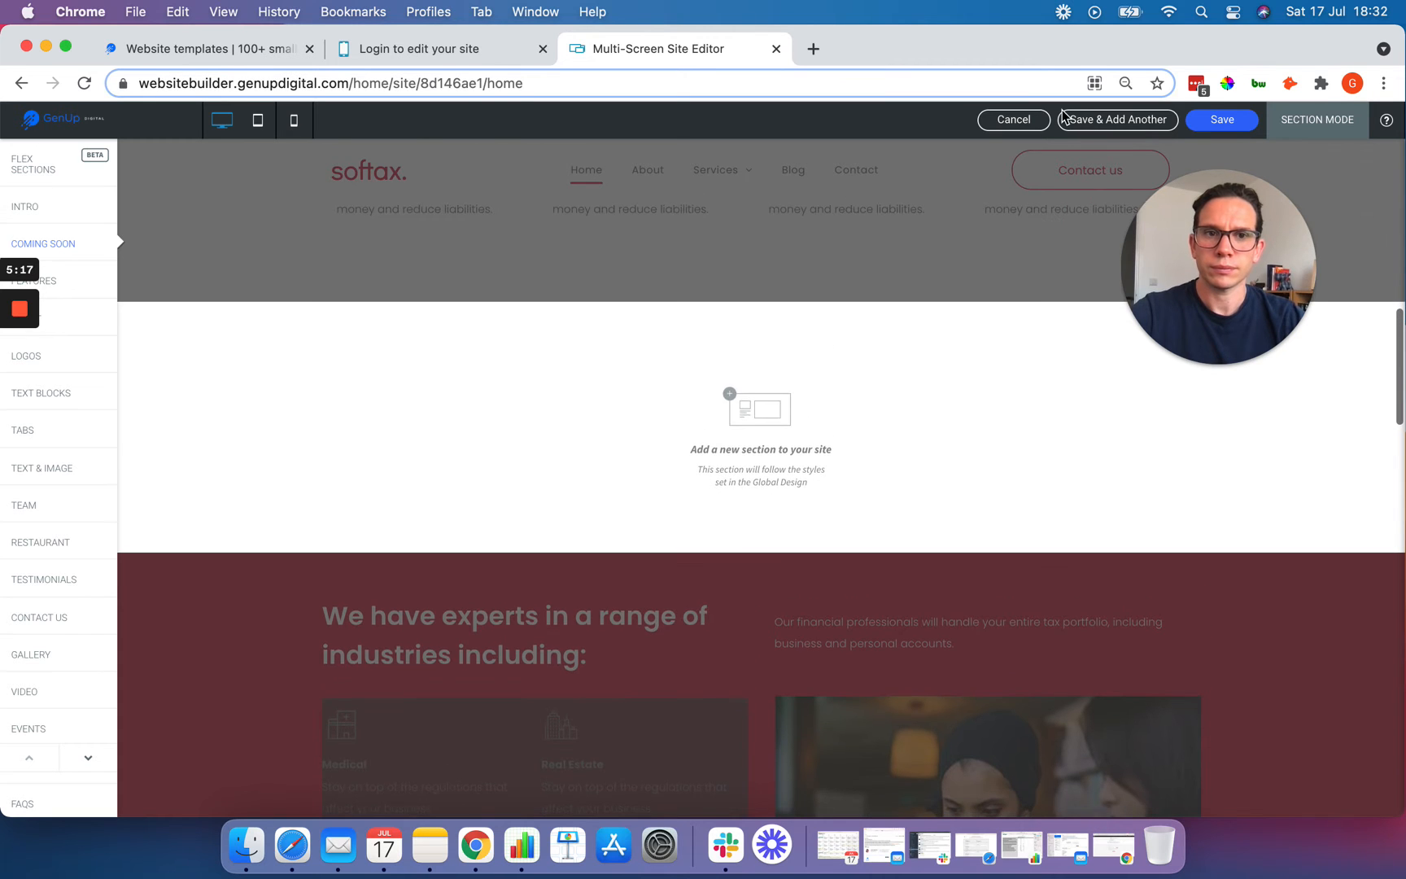
click(1011, 122)
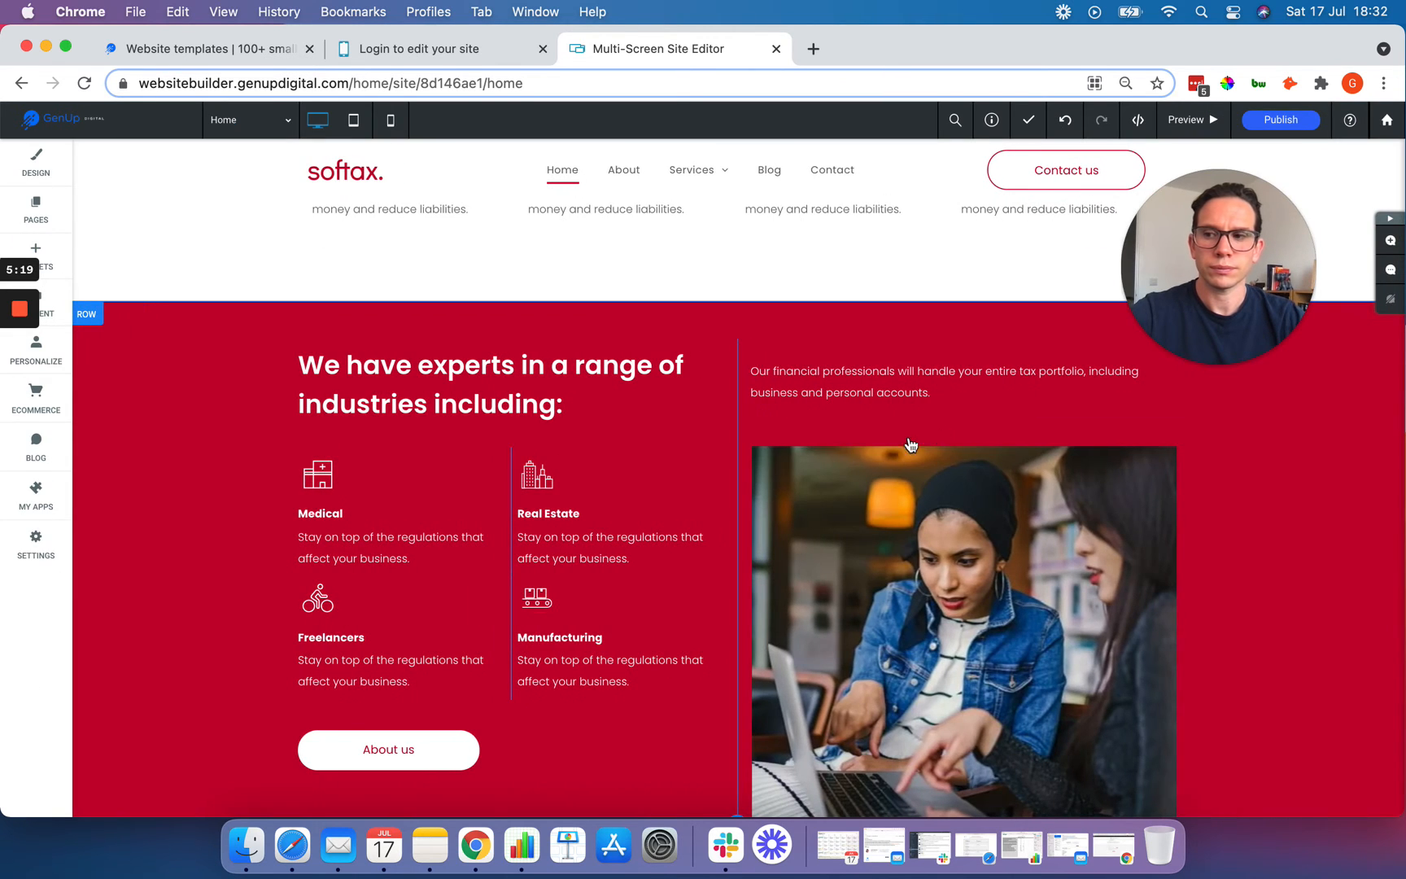
scroll(228, 480, up, 10)
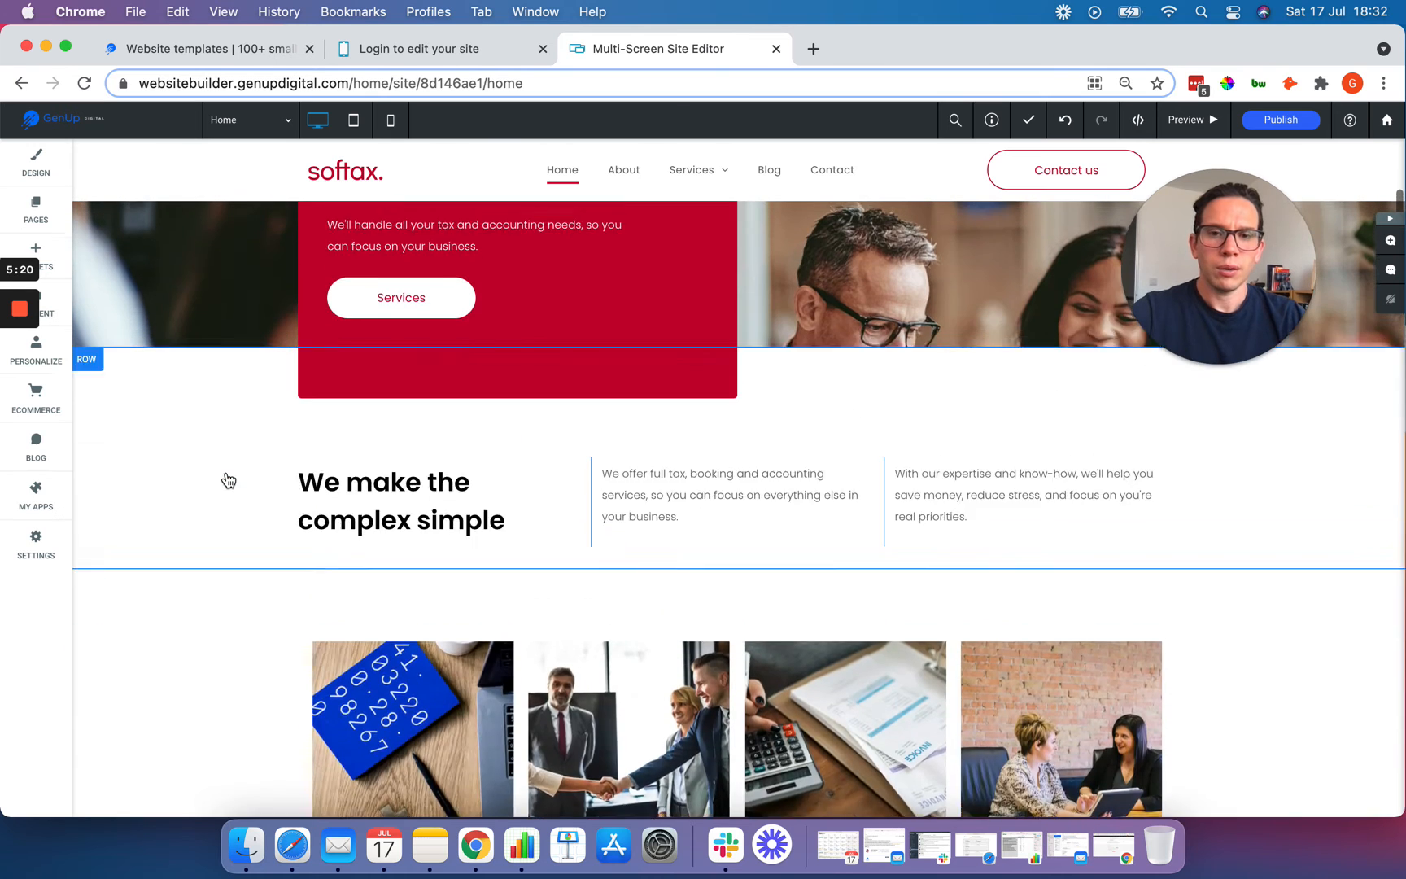
scroll(229, 480, up, 4)
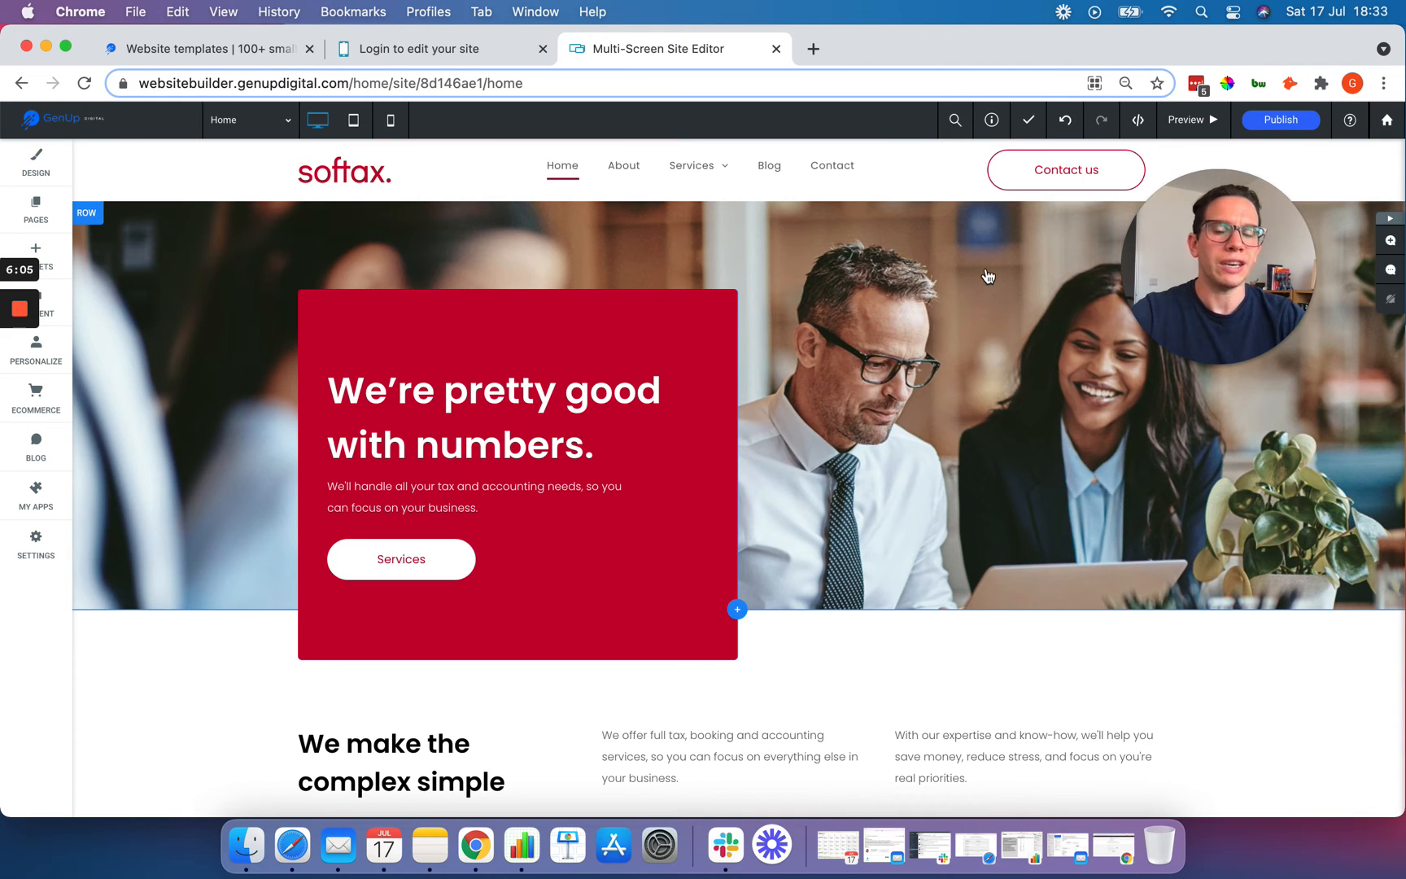
- Rename the site as mybusiness in its site info and close the info window
click(992, 122)
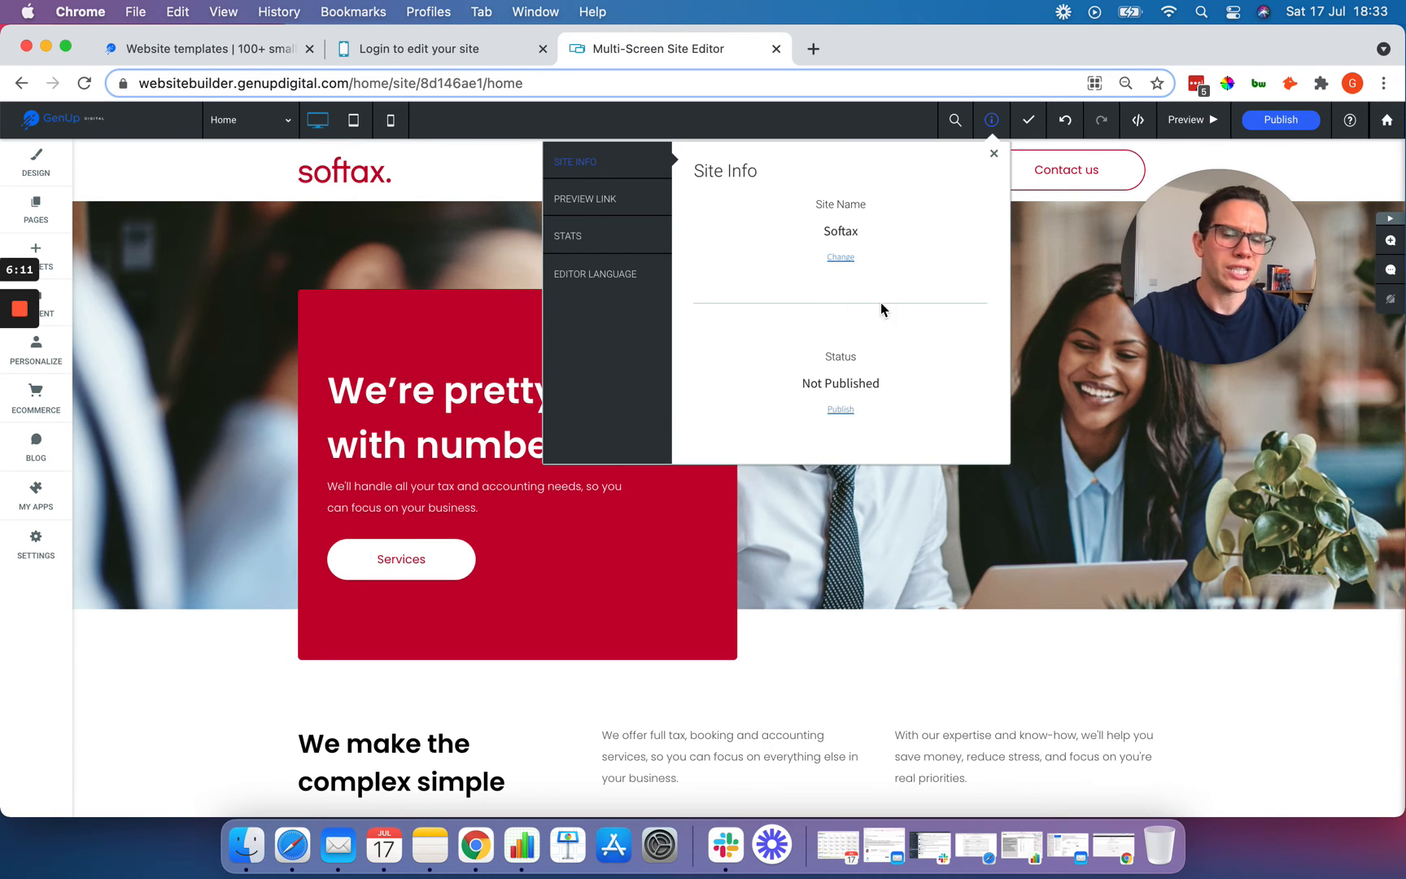
click(840, 259)
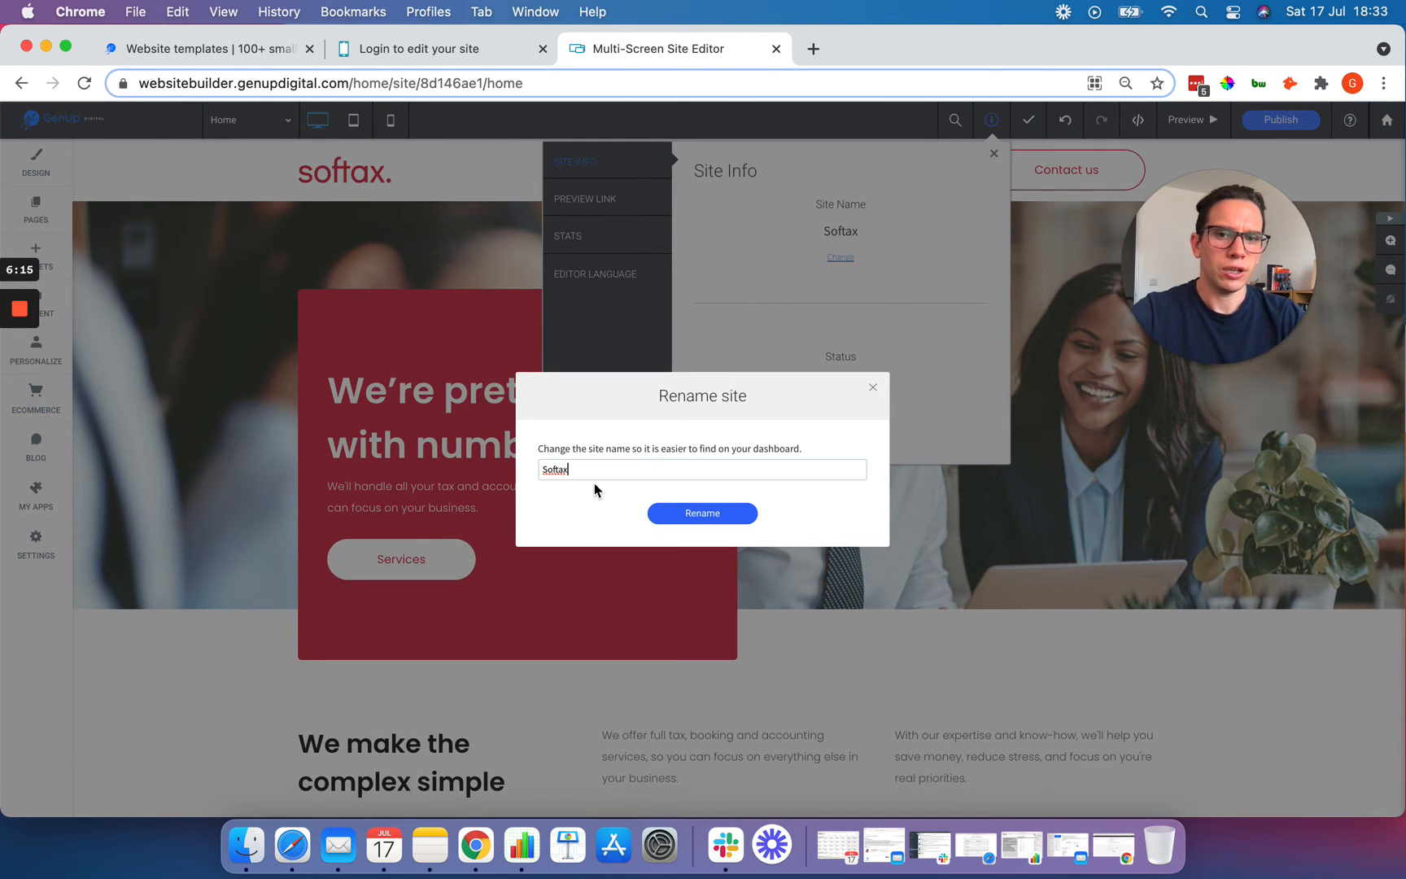
drag(593, 471, 537, 477)
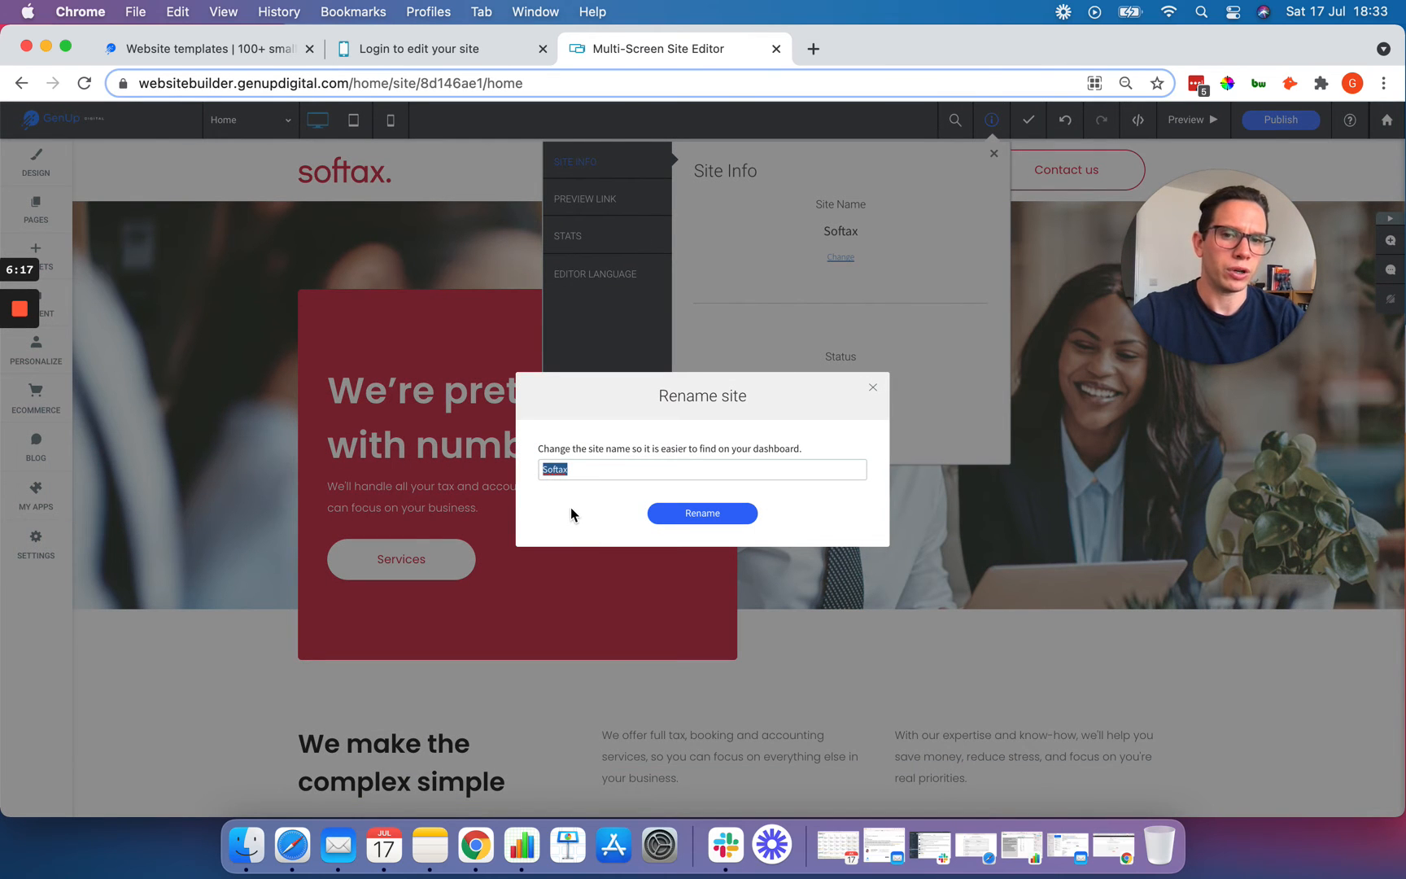
click(584, 471)
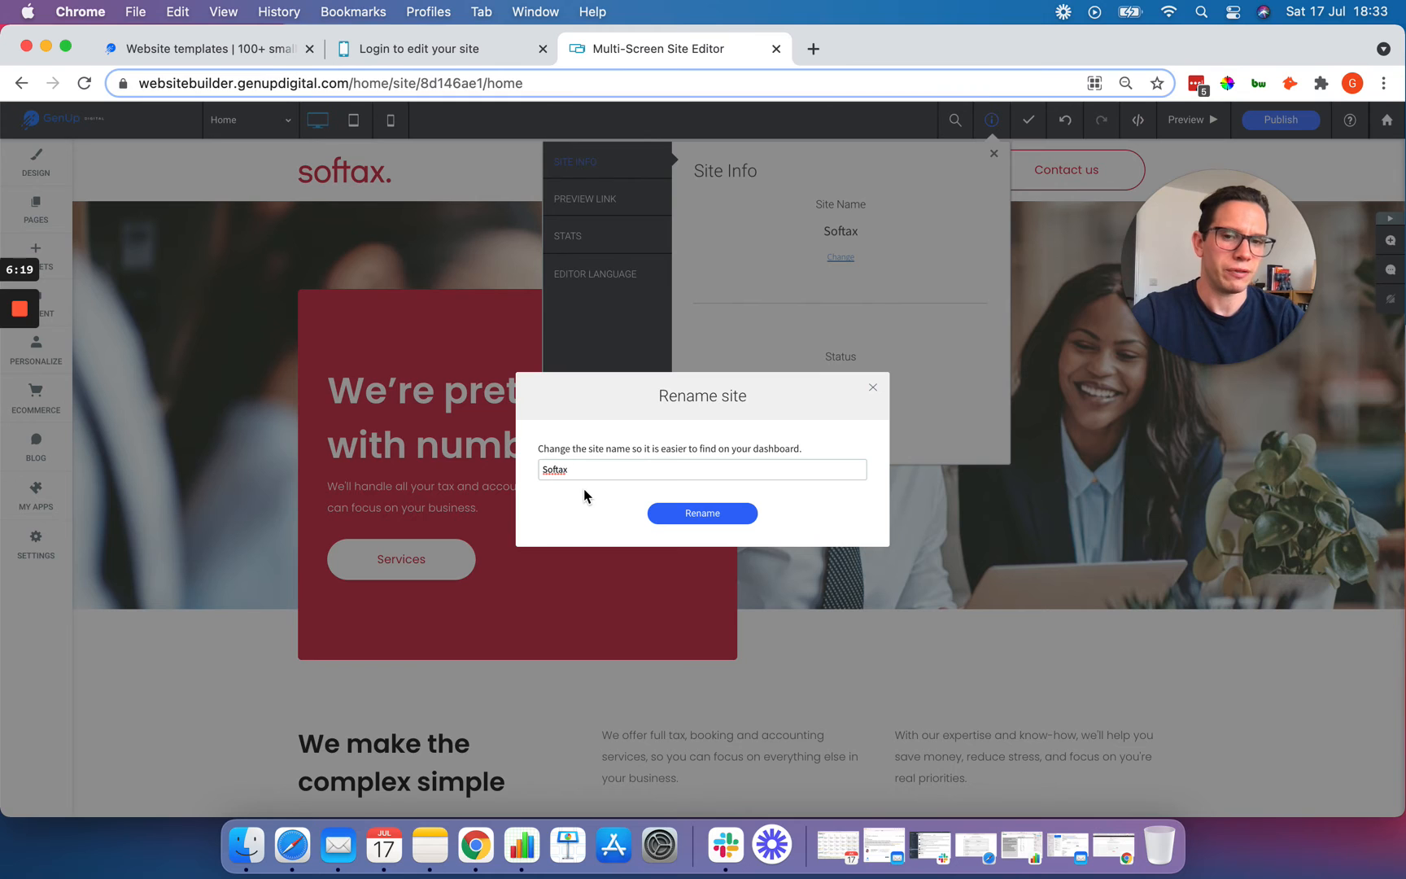
key(BackSpace)
key(BackSpace)
key(BackSpace)
key(BackSpace)
key(BackSpace)
key(BackSpace)
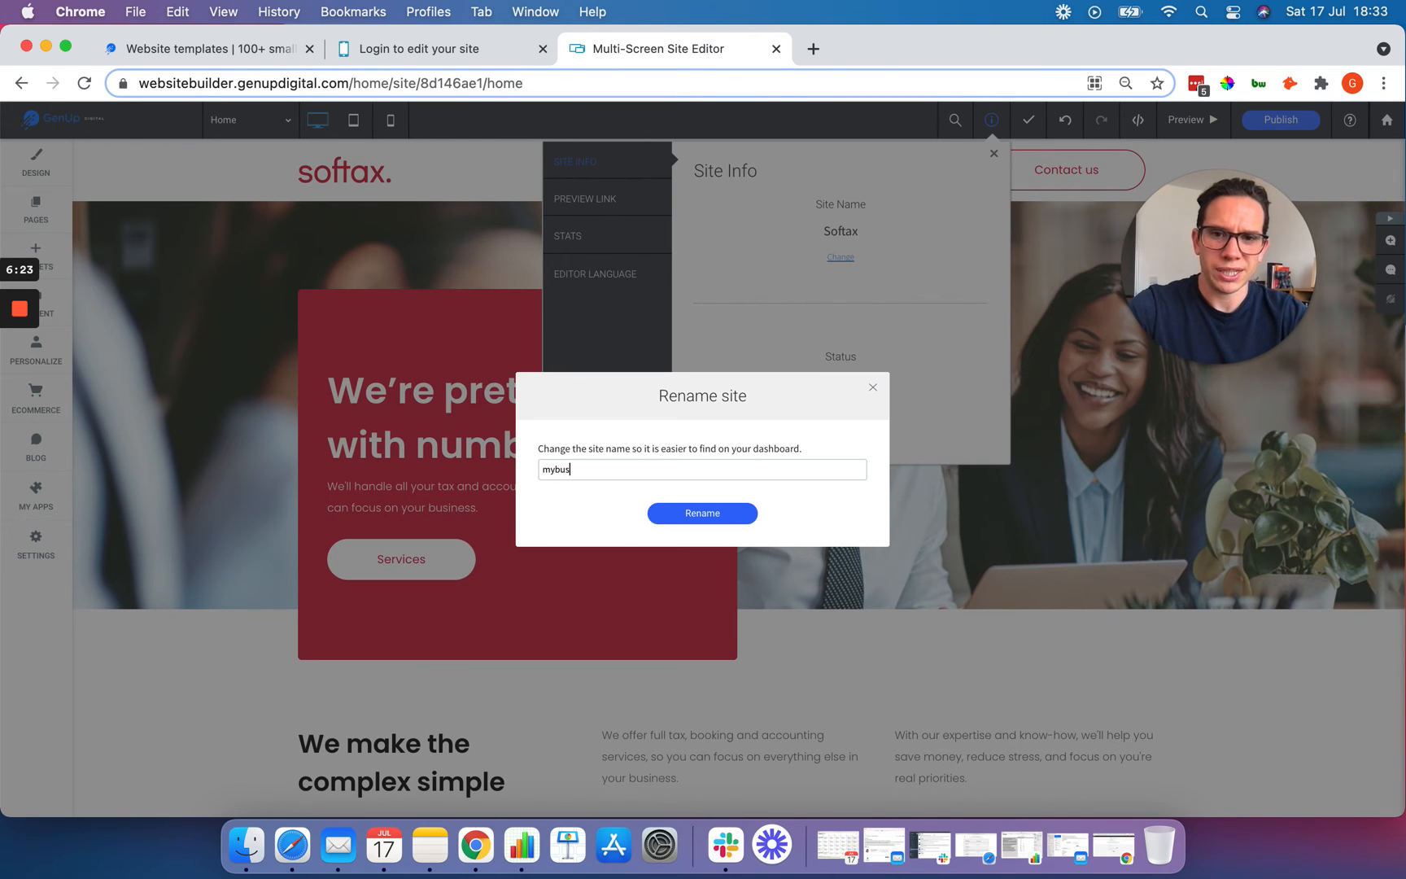
text(mybusiness)
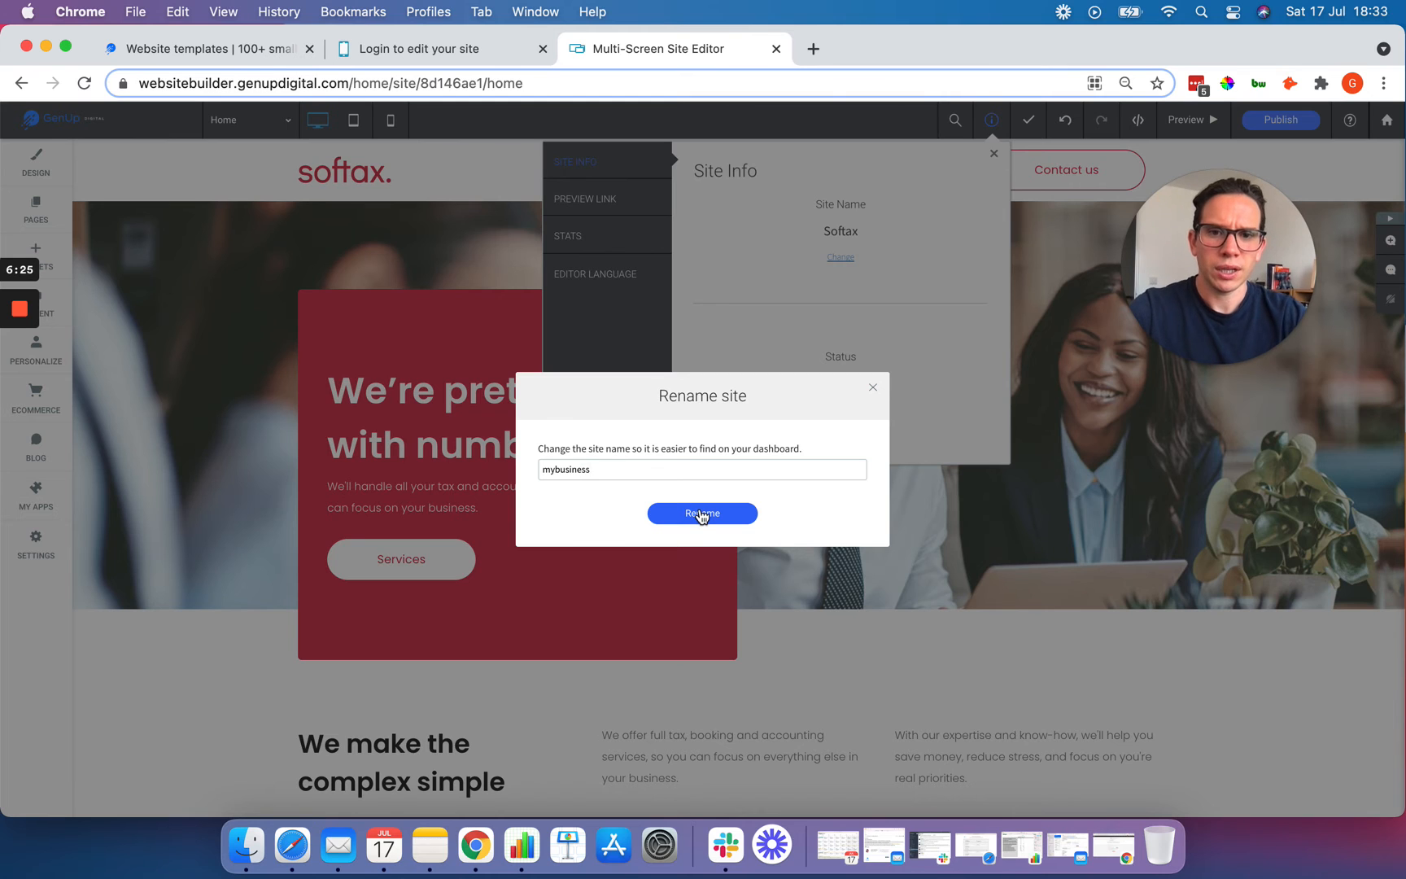
click(701, 515)
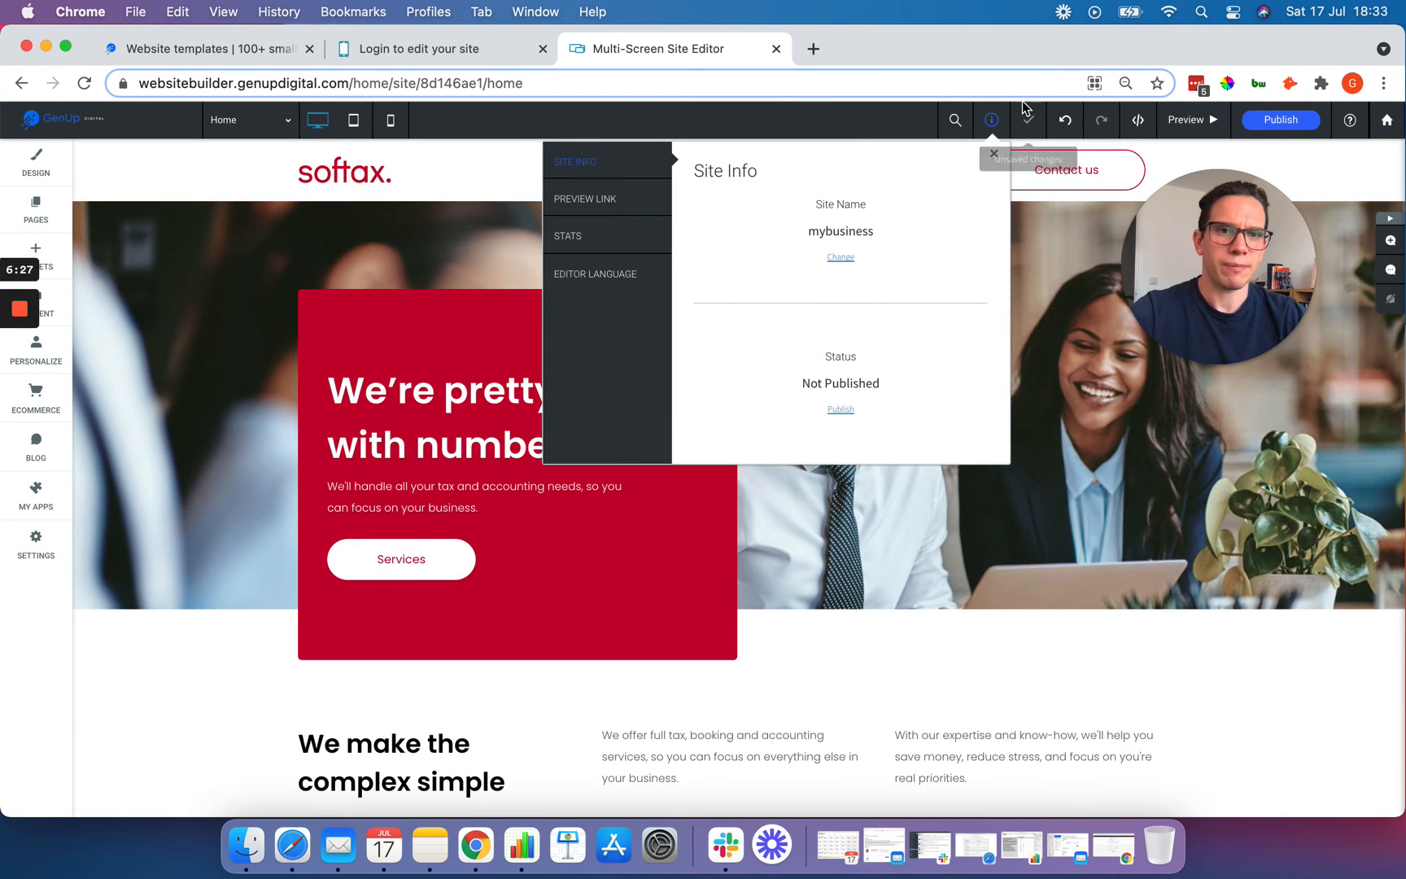
click(993, 154)
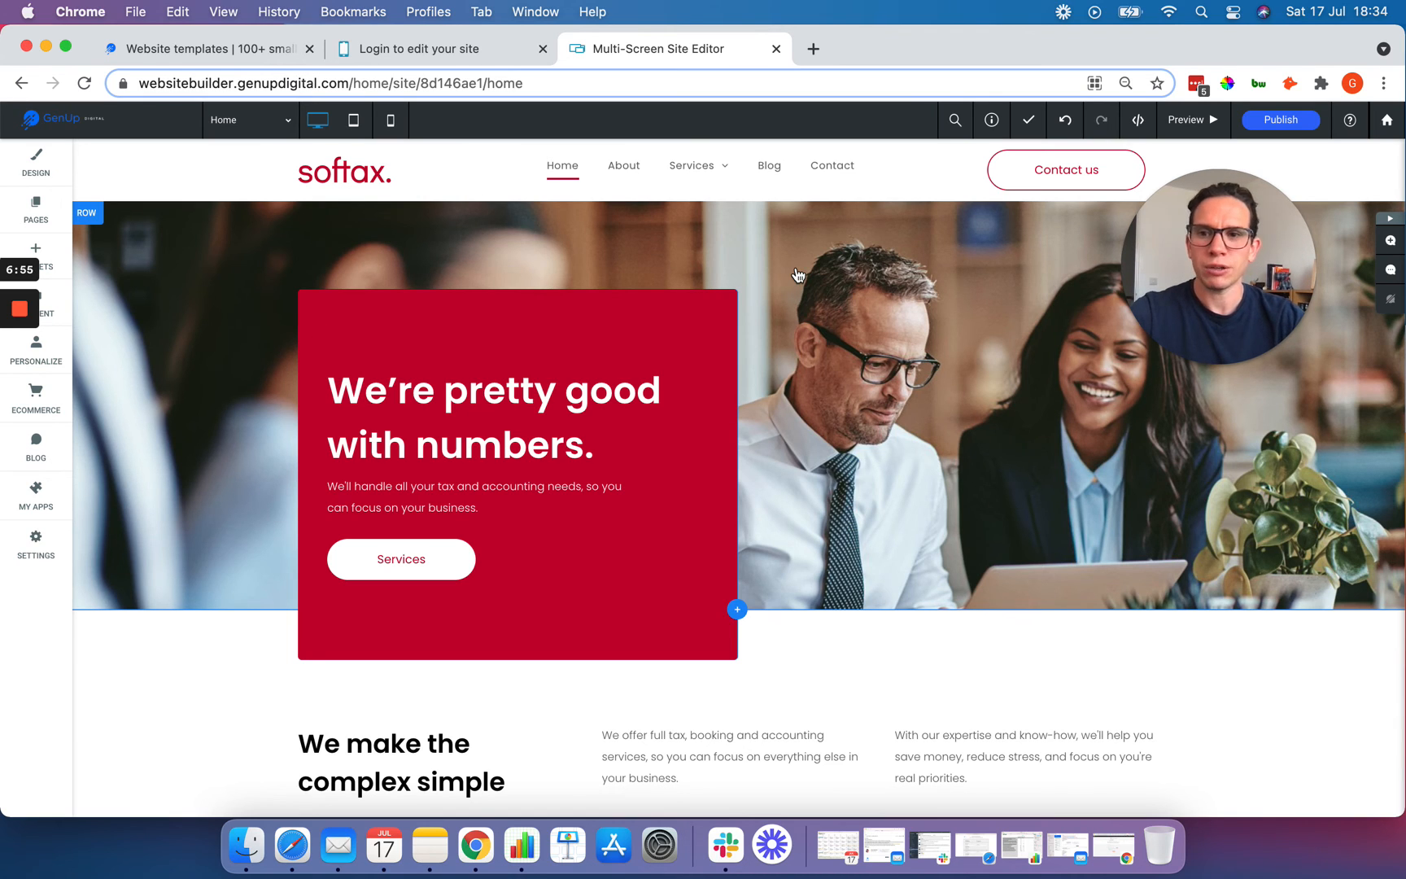
drag(1198, 249, 1219, 302)
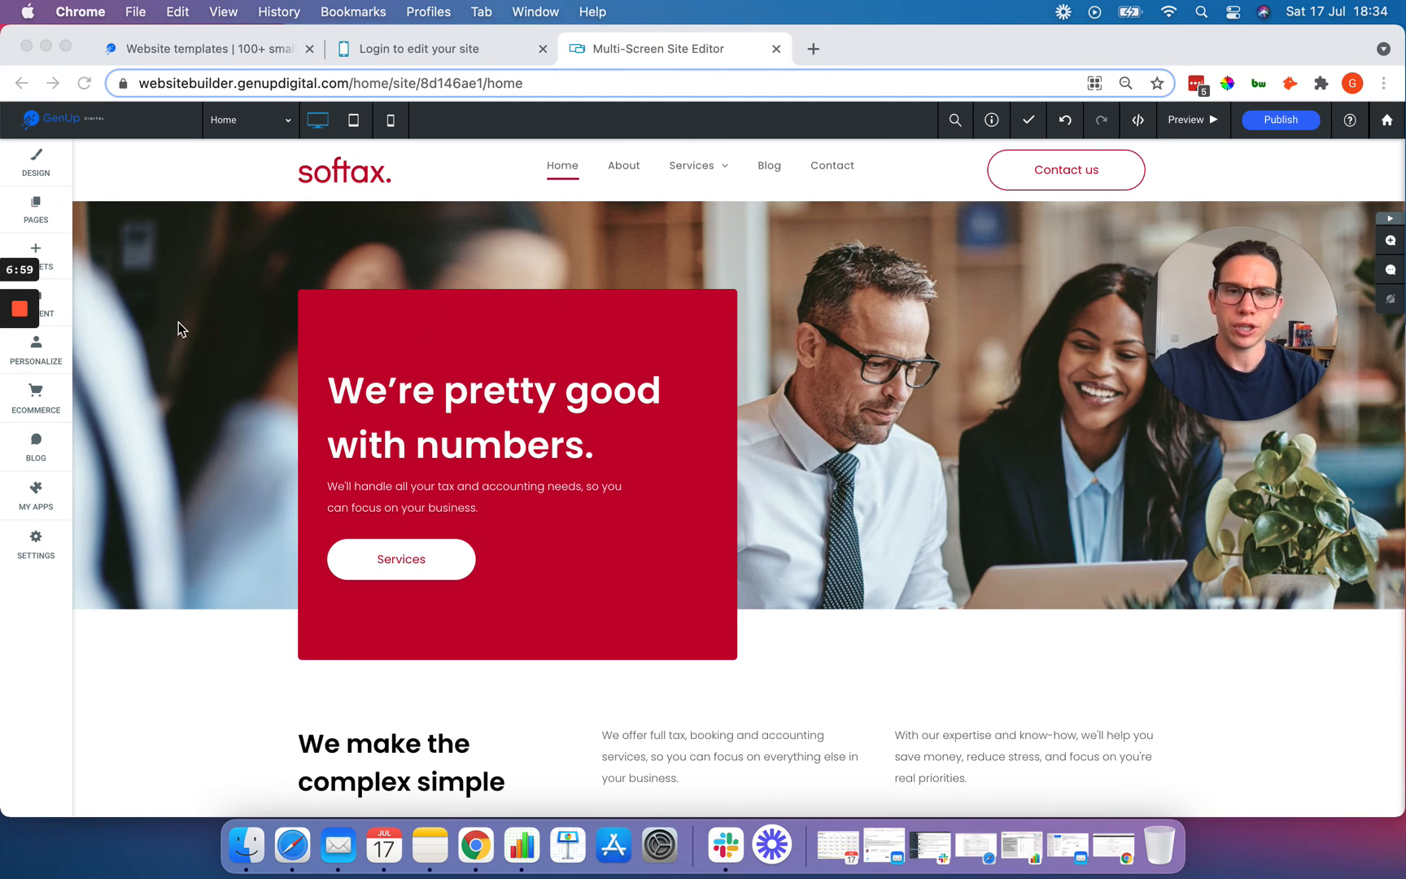
drag(1252, 330, 1267, 353)
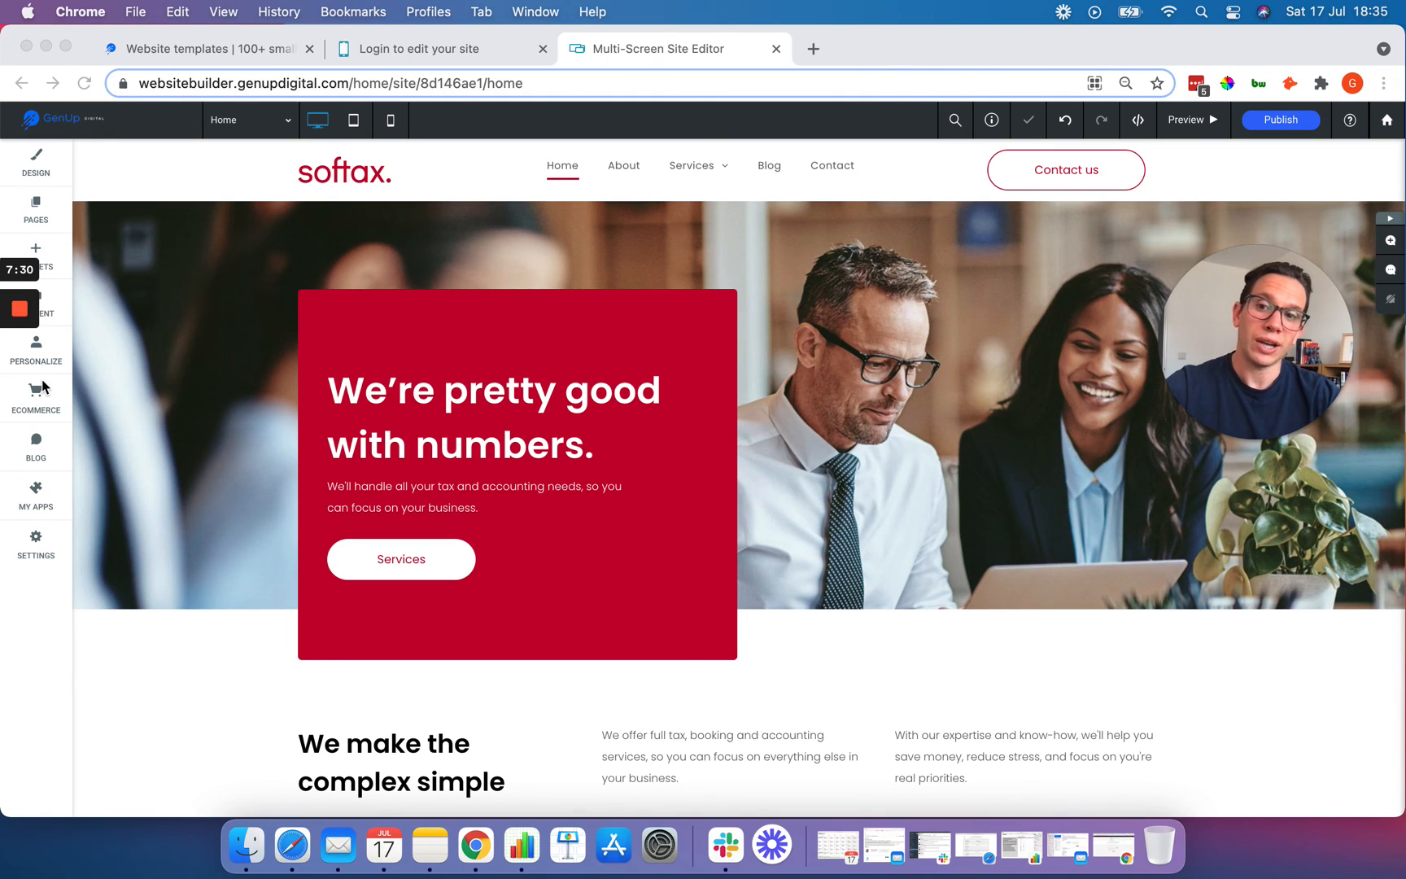
mouse_move(36, 351)
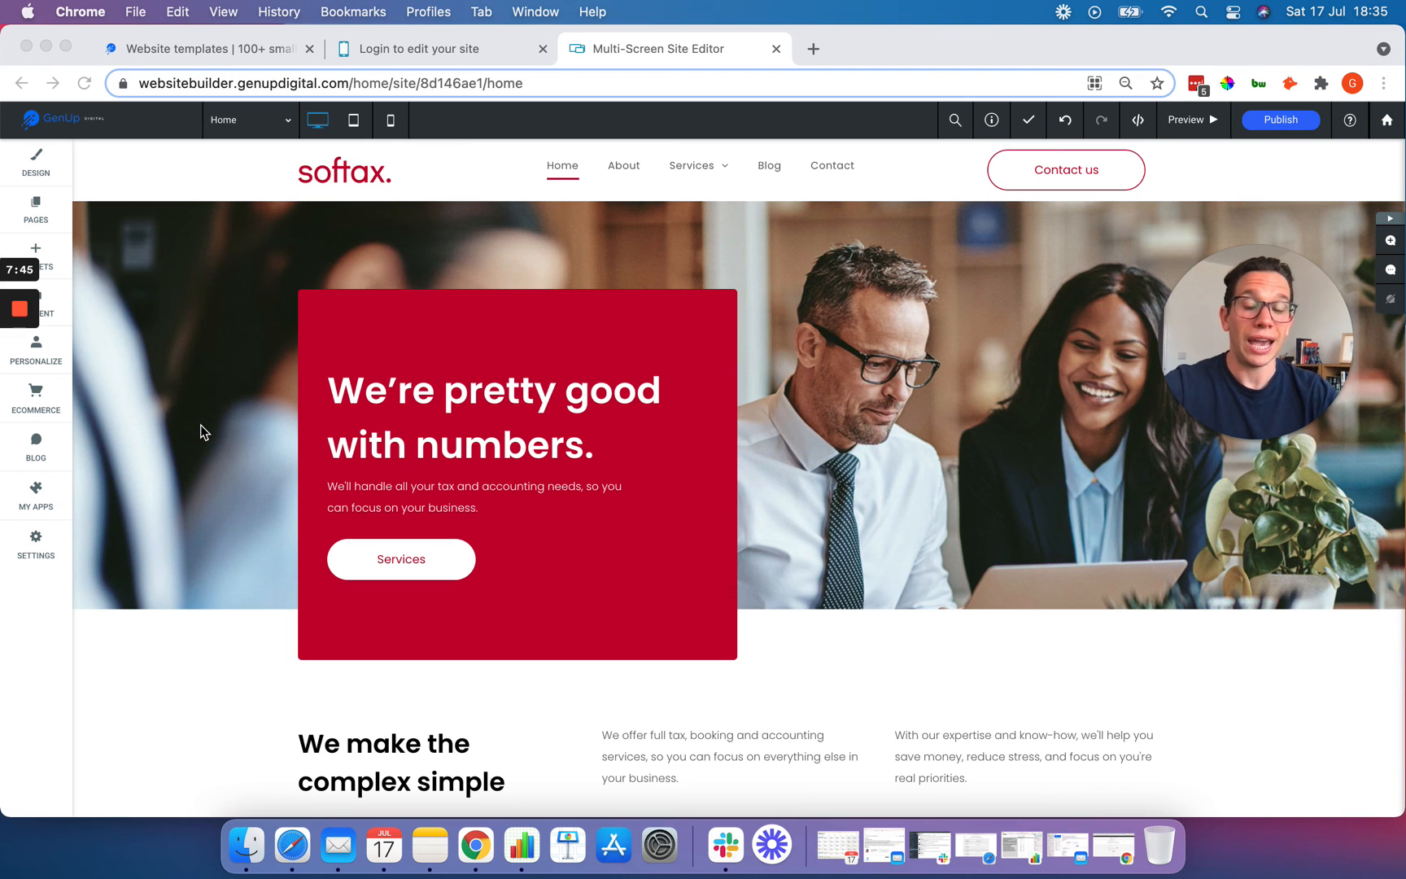
scroll(204, 433, down, 15)
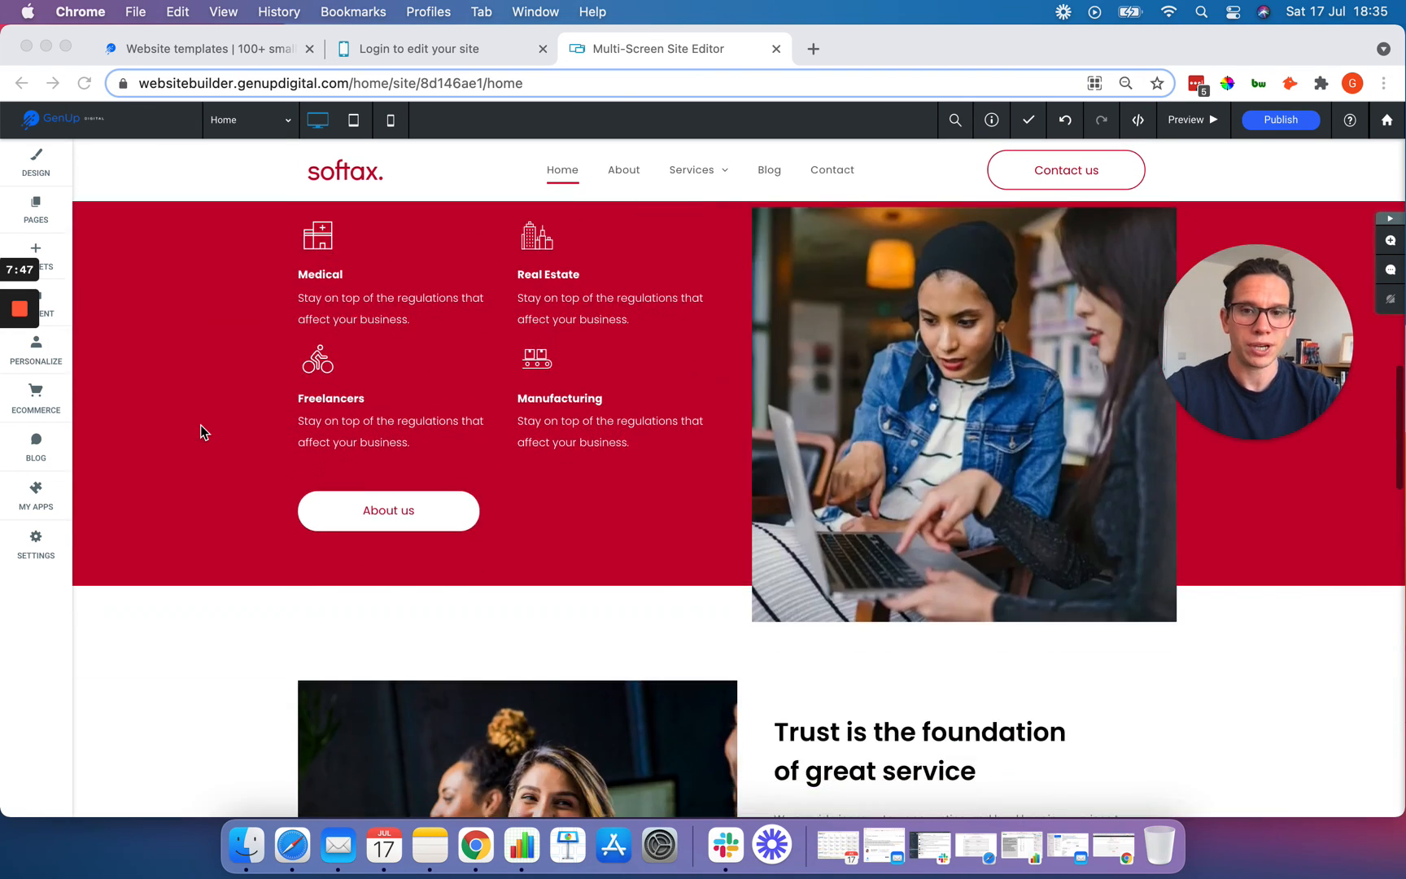
scroll(203, 433, up, 15)
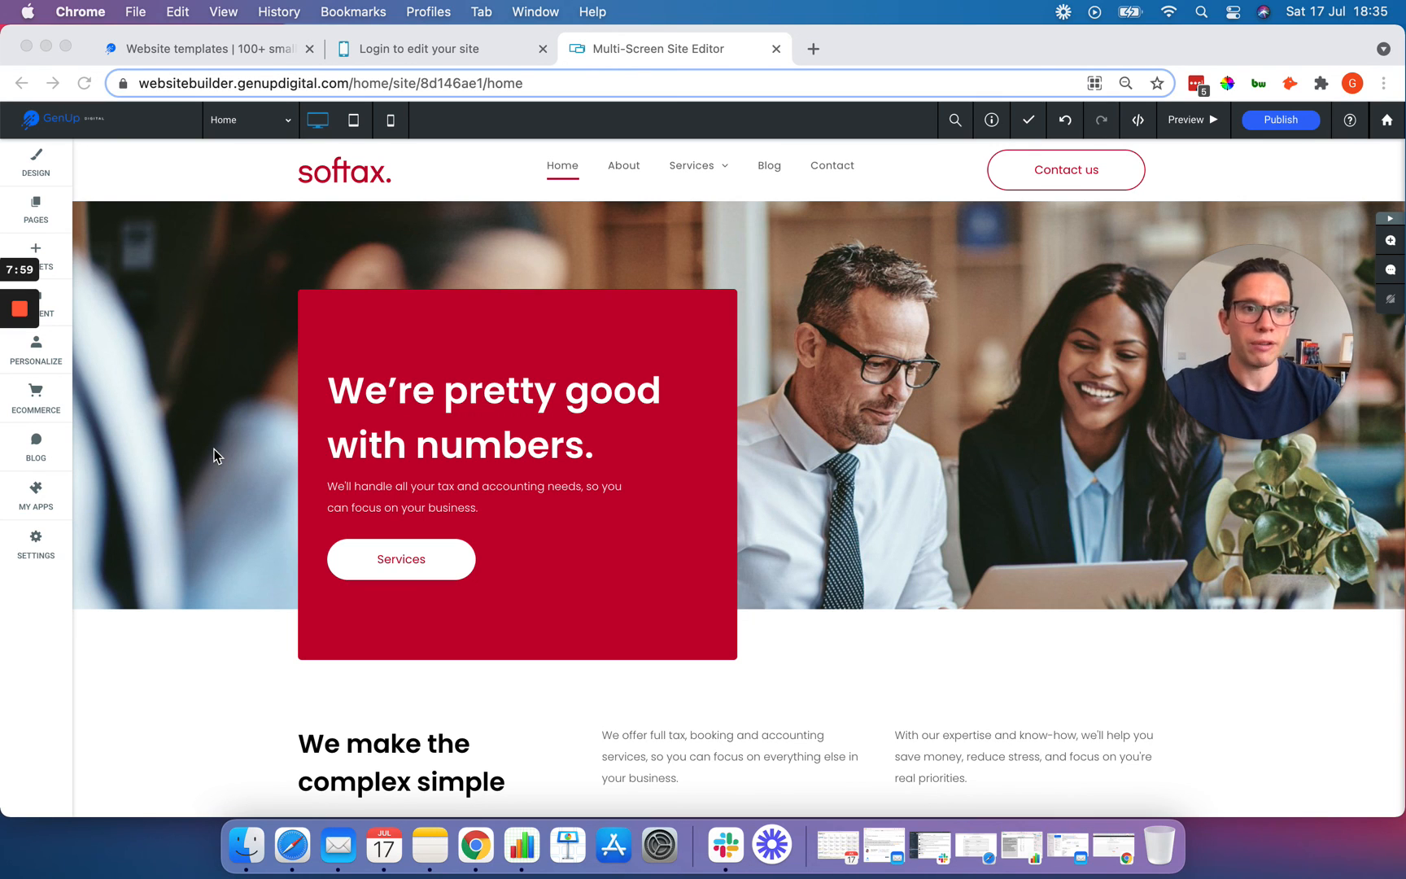
mouse_move(15, 318)
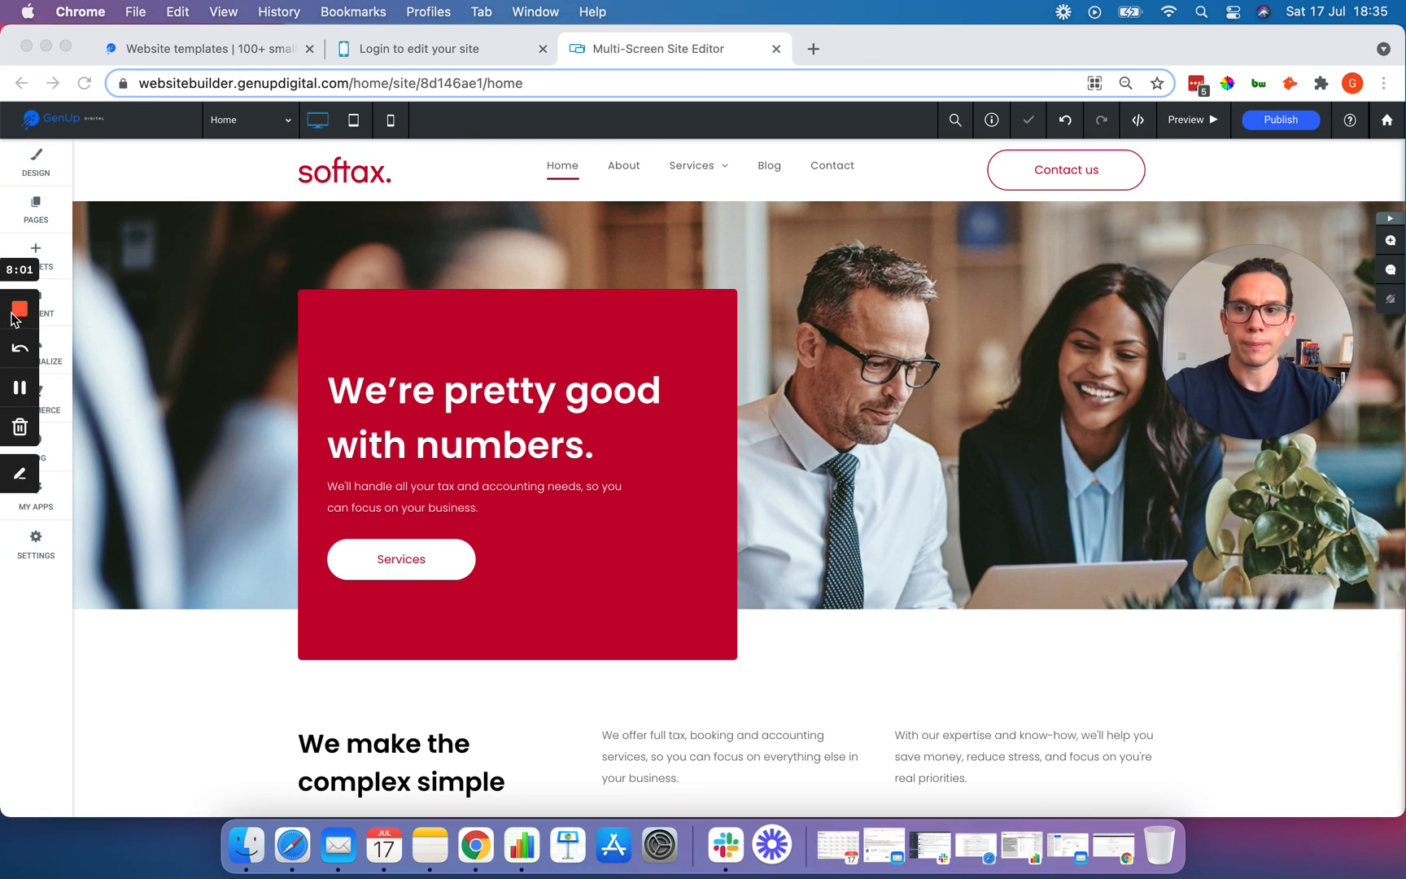